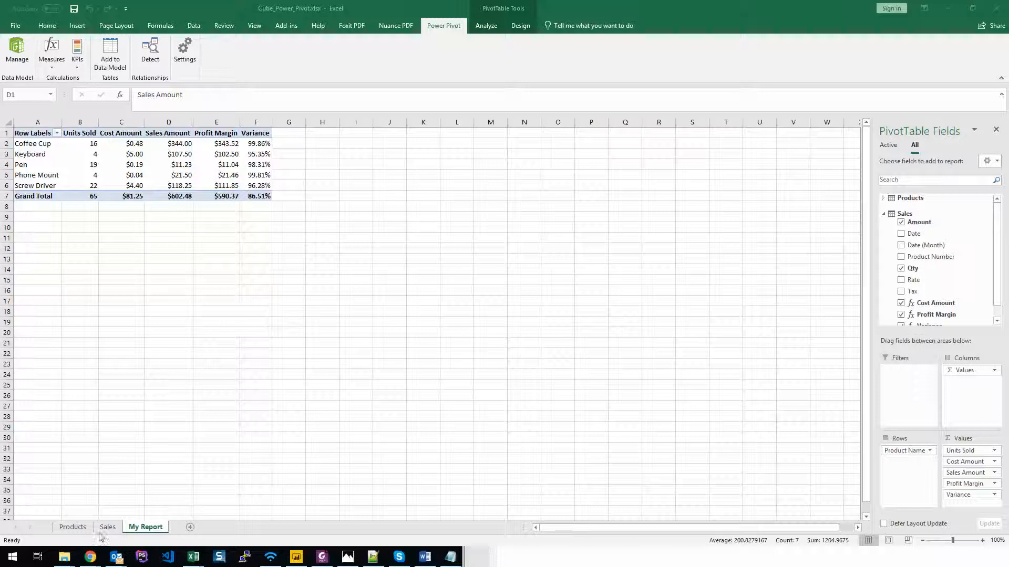
# - Review the source data on the Products and Sales sheets, and return to the My Report sheet
pyautogui.click(72, 527)
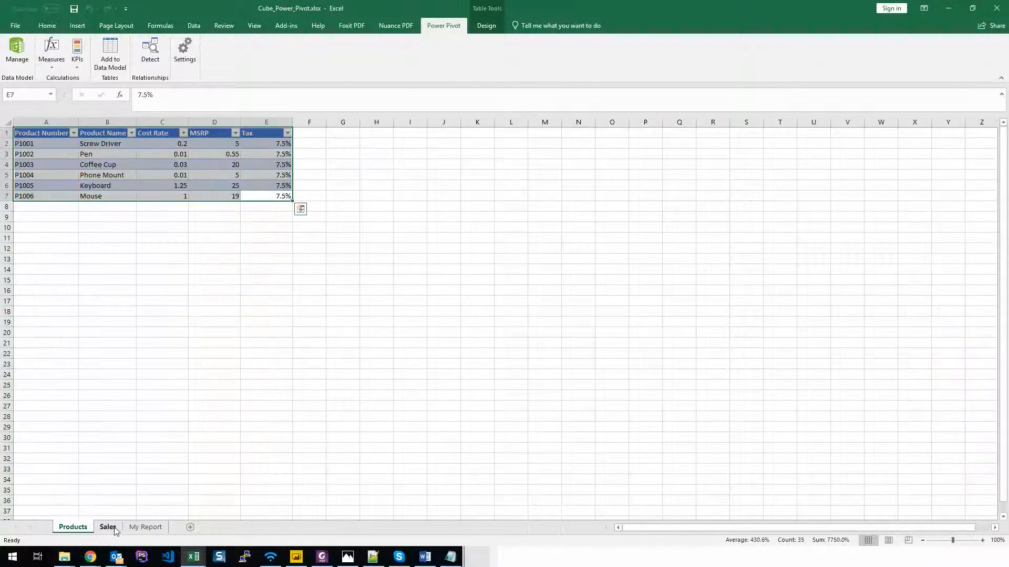
pyautogui.click(110, 527)
pyautogui.click(450, 227)
pyautogui.click(146, 527)
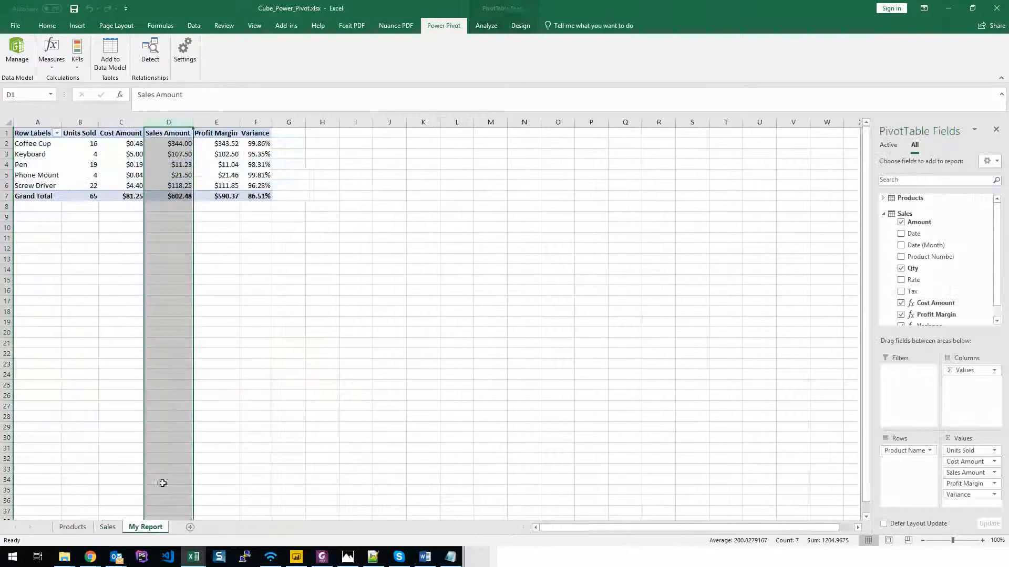
# - Insert a slicer on Product Name for the report's PivotTable and move it up, closer to the table
pyautogui.click(245, 153)
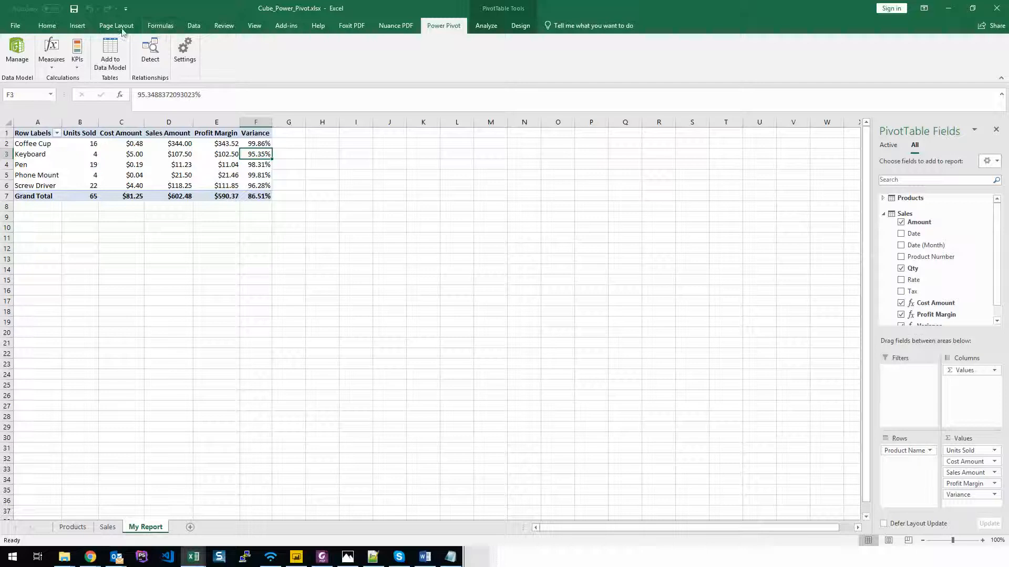
pyautogui.click(475, 28)
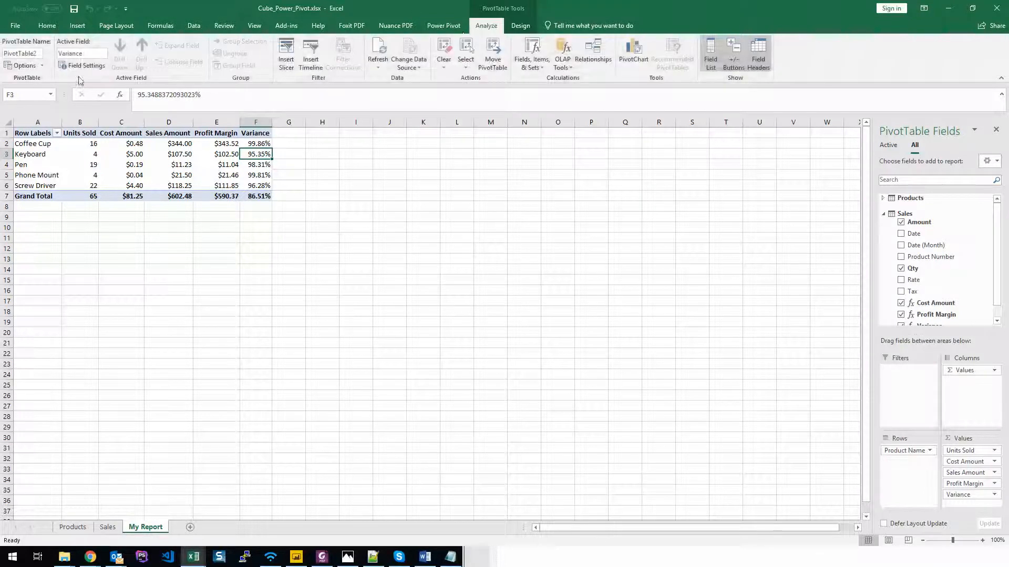
pyautogui.click(283, 54)
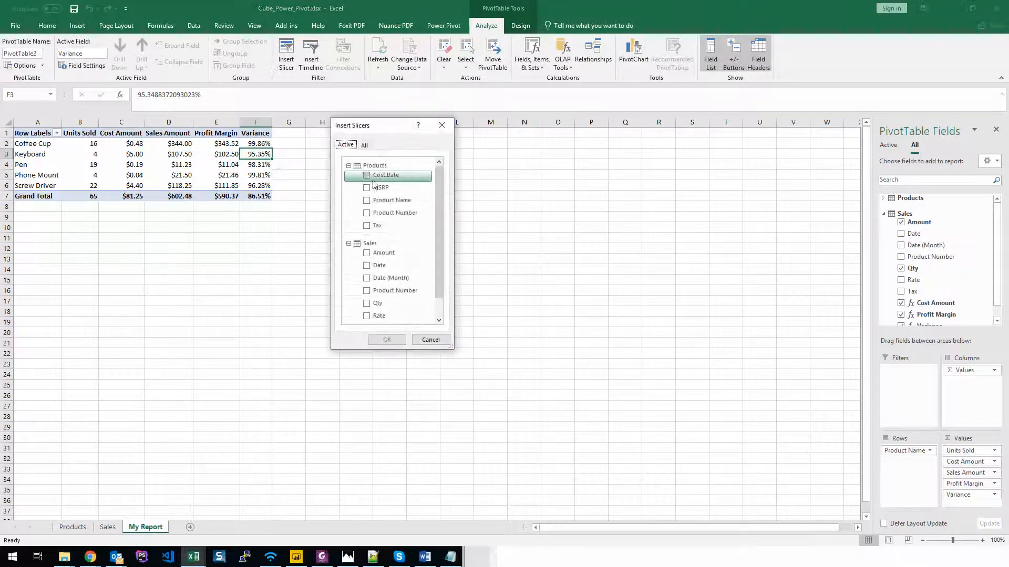
pyautogui.click(374, 201)
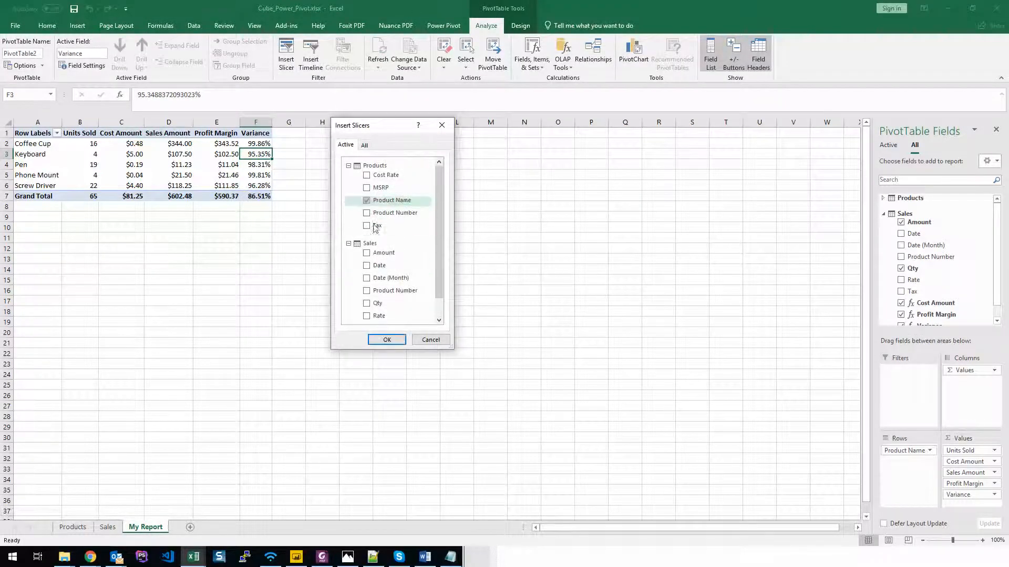
pyautogui.click(387, 340)
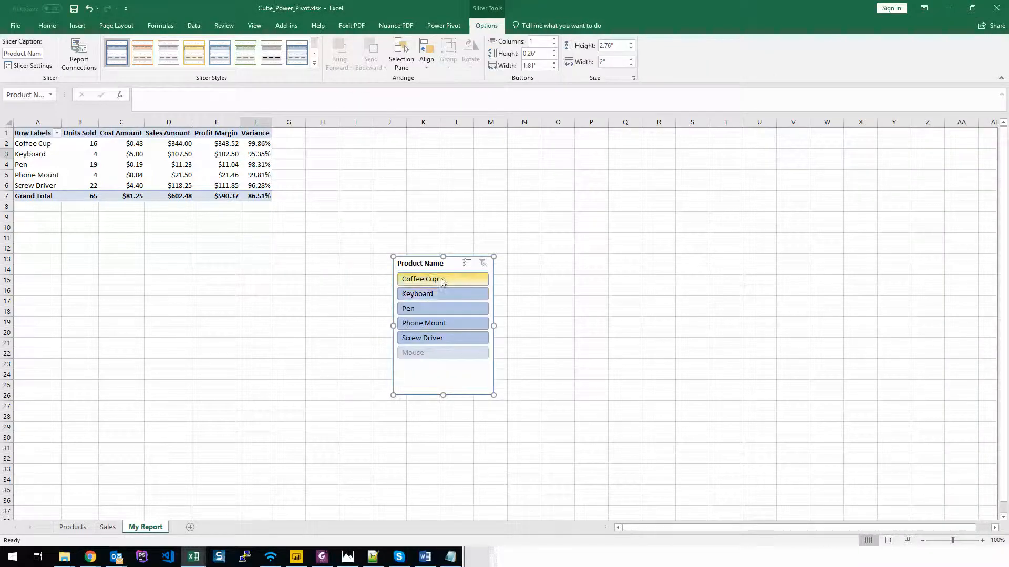
pyautogui.moveTo(420, 260); pyautogui.dragTo(405, 171)
# - Filter the PivotTable with the slicer by Keyboard, Pen and Coffee Cup in turn, and clear the filter
pyautogui.click(419, 204)
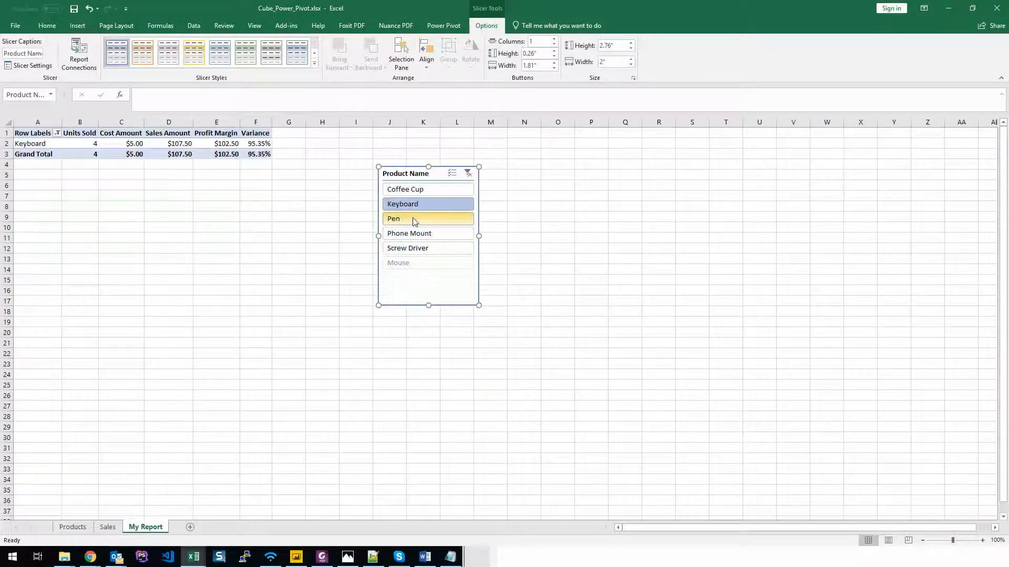
pyautogui.click(417, 190)
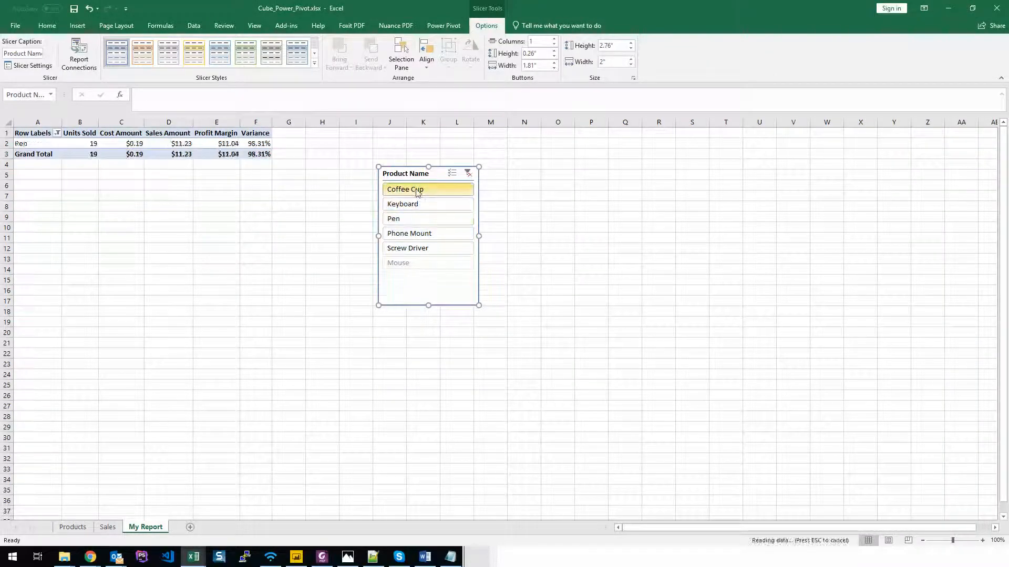
pyautogui.click(468, 176)
# - Replace Product Name with Date (Month) as the PivotTable's row field
pyautogui.click(192, 154)
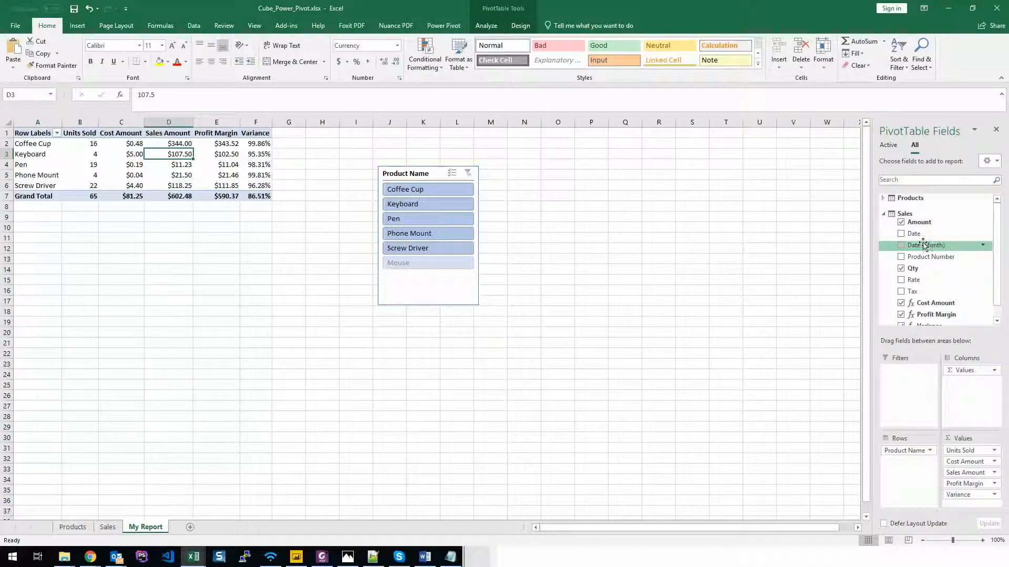
pyautogui.moveTo(924, 245); pyautogui.dragTo(953, 319)
pyautogui.moveTo(909, 451); pyautogui.dragTo(945, 223)
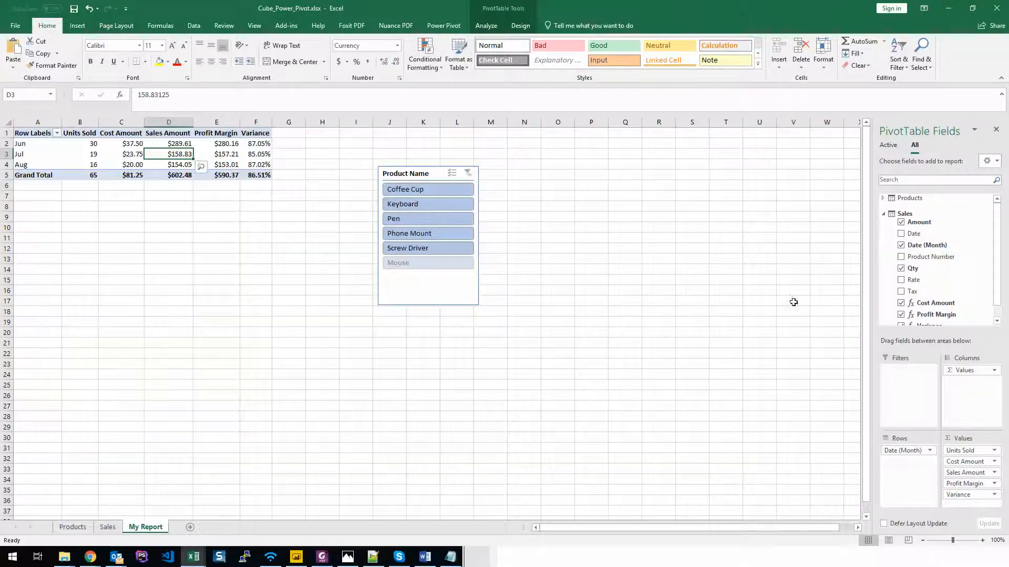
# - Filter the monthly figures by single products in turn, including Keyboard, Pen, Screw Driver and Phone Mount, and clear the slicer filter
pyautogui.click(422, 205)
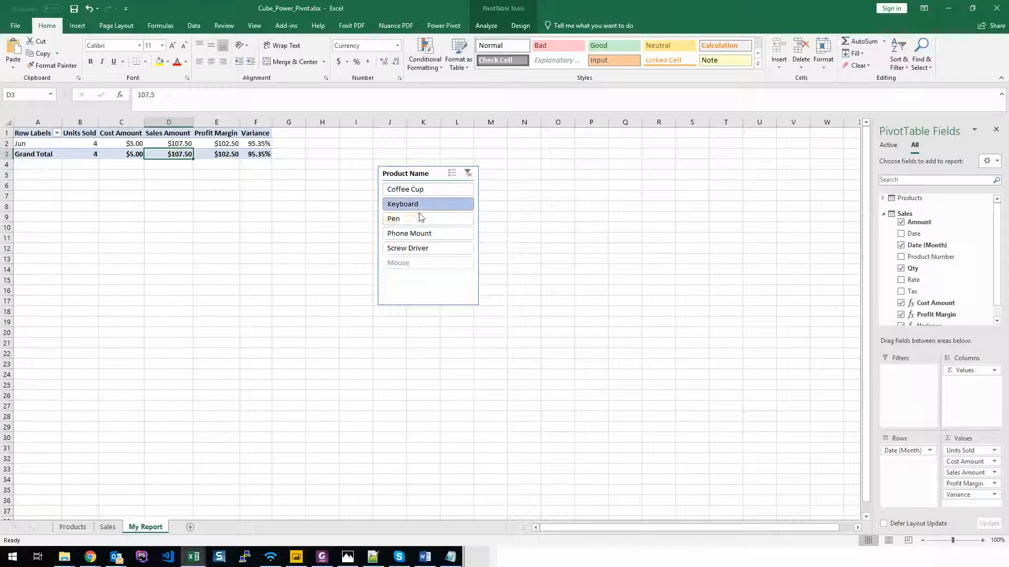
pyautogui.click(421, 221)
pyautogui.click(441, 190)
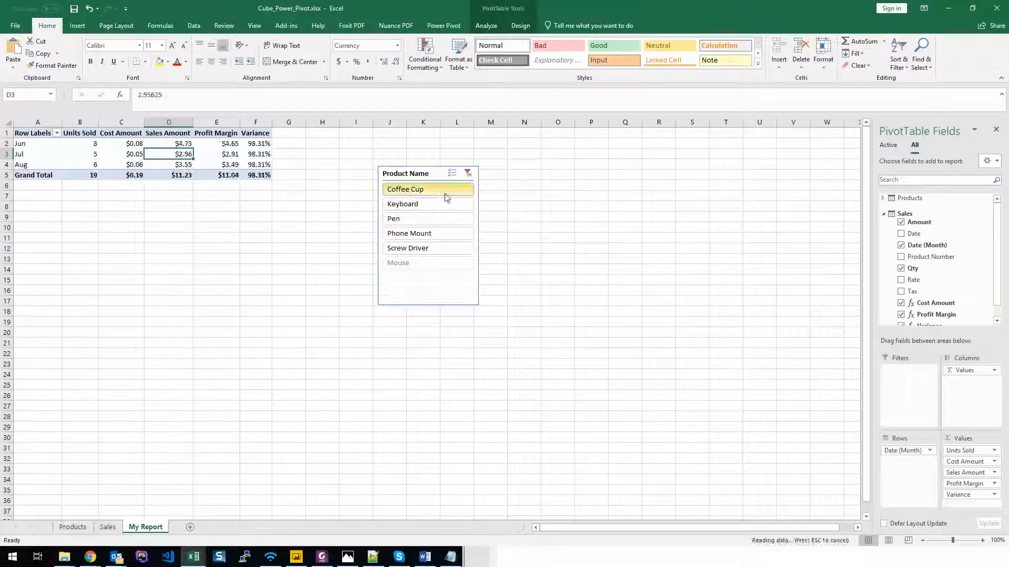
pyautogui.click(436, 251)
pyautogui.click(441, 231)
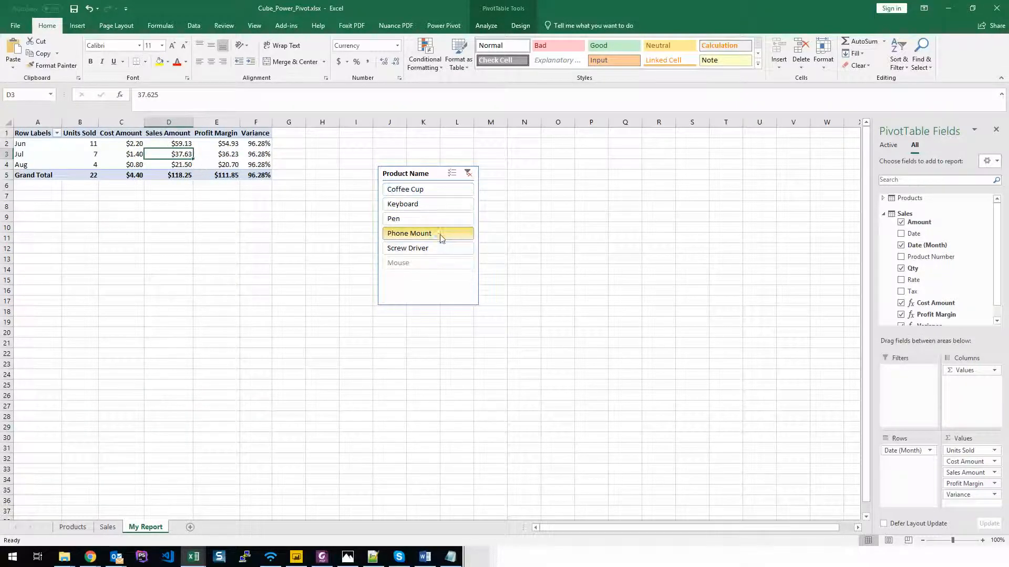
pyautogui.click(457, 219)
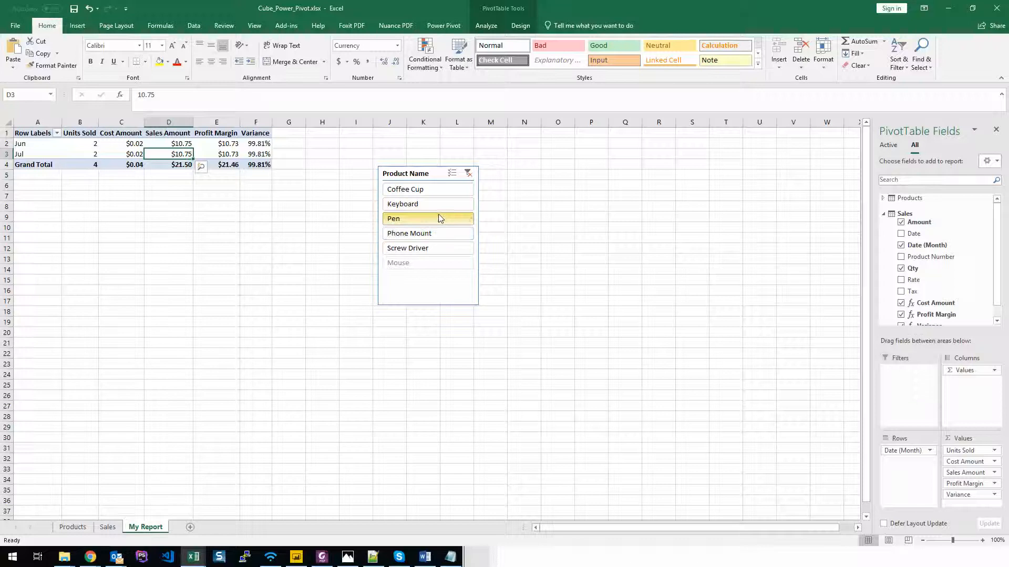
pyautogui.click(468, 174)
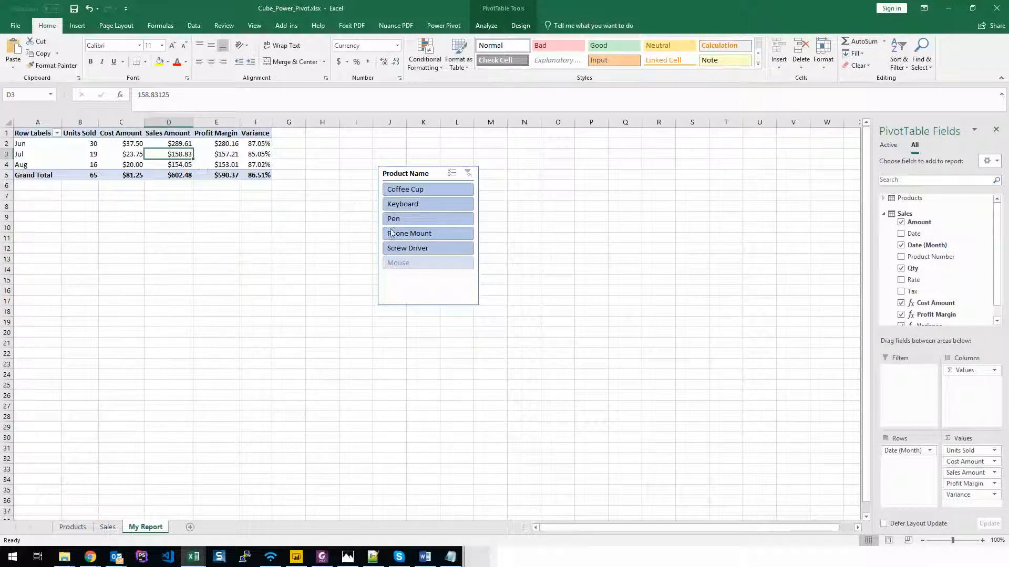
# - Try multi-select in the slicer by excluding Keyboard and Screw Driver, clear the filter and turn multi-select off
pyautogui.click(452, 172)
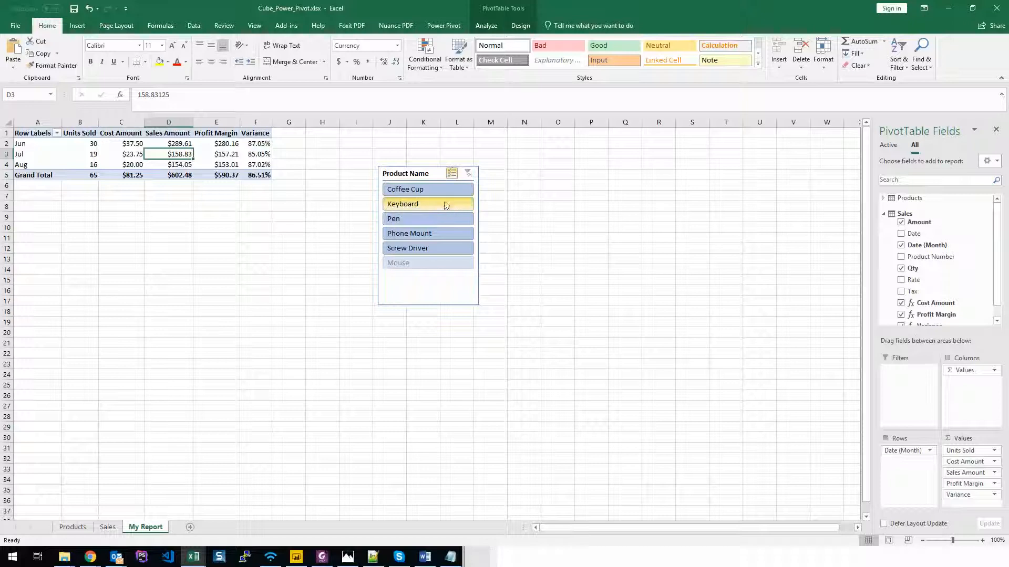
pyautogui.click(438, 245)
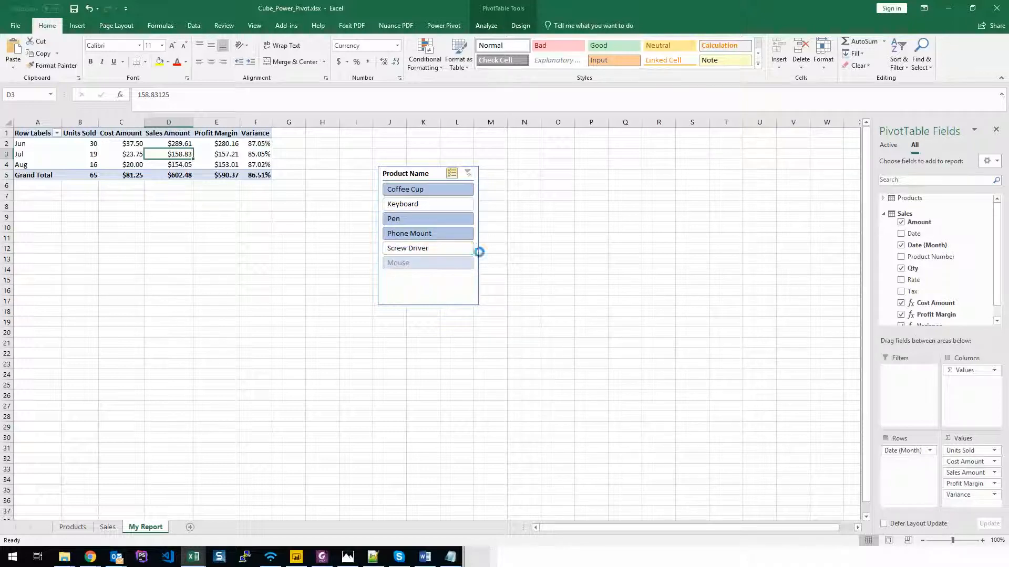
pyautogui.click(467, 174)
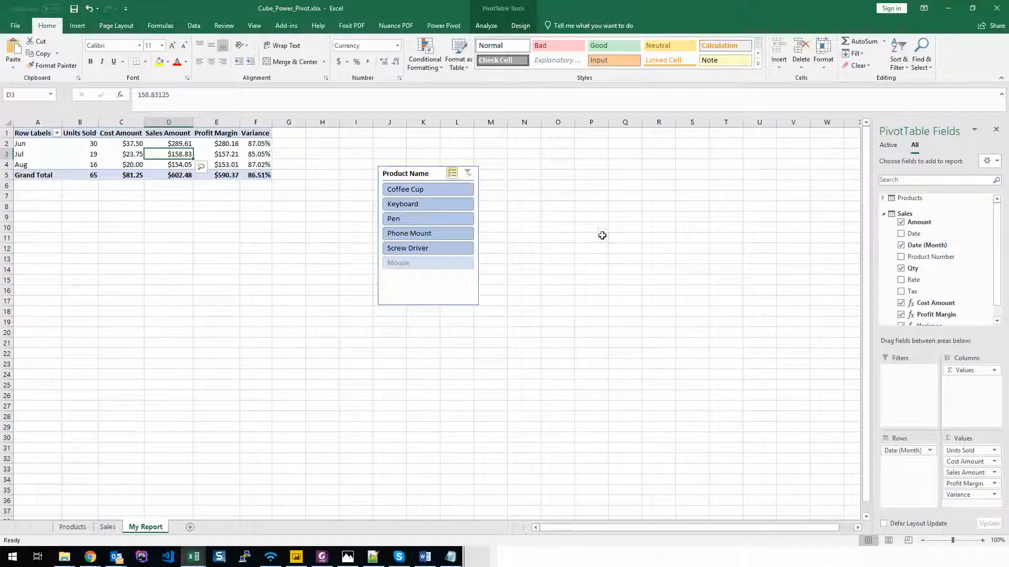
pyautogui.click(452, 172)
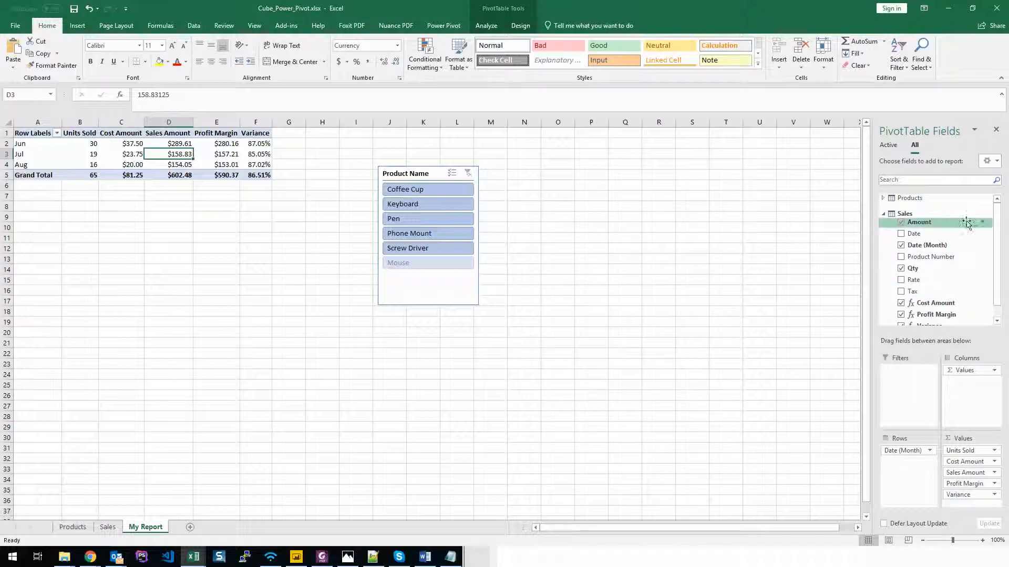
# - Examine which fields the Products and Sales tables offer in the PivotTable field list, and display the Power Pivot commands
pyautogui.click(883, 198)
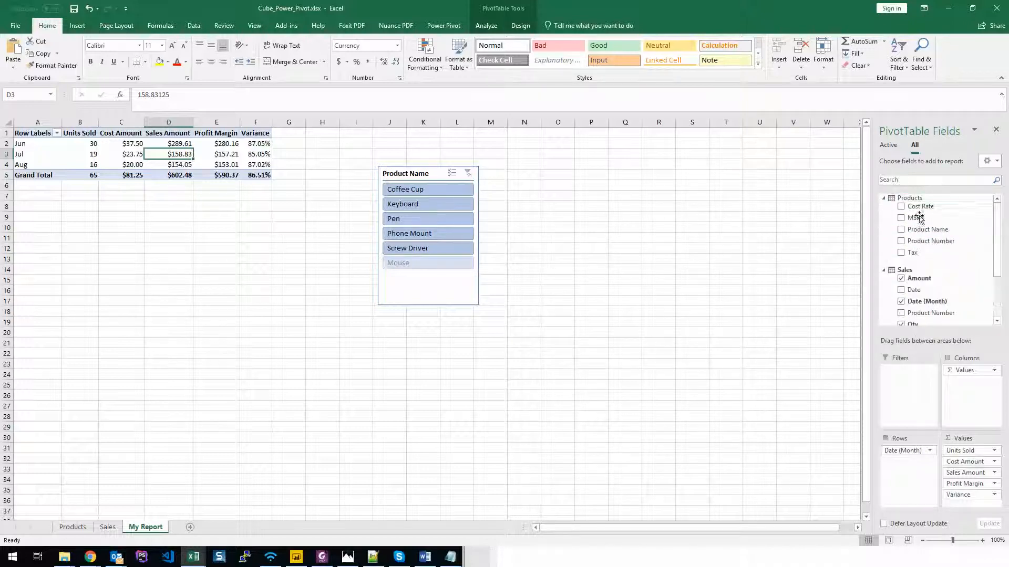
pyautogui.scroll(1, 927, 227)
pyautogui.click(884, 270)
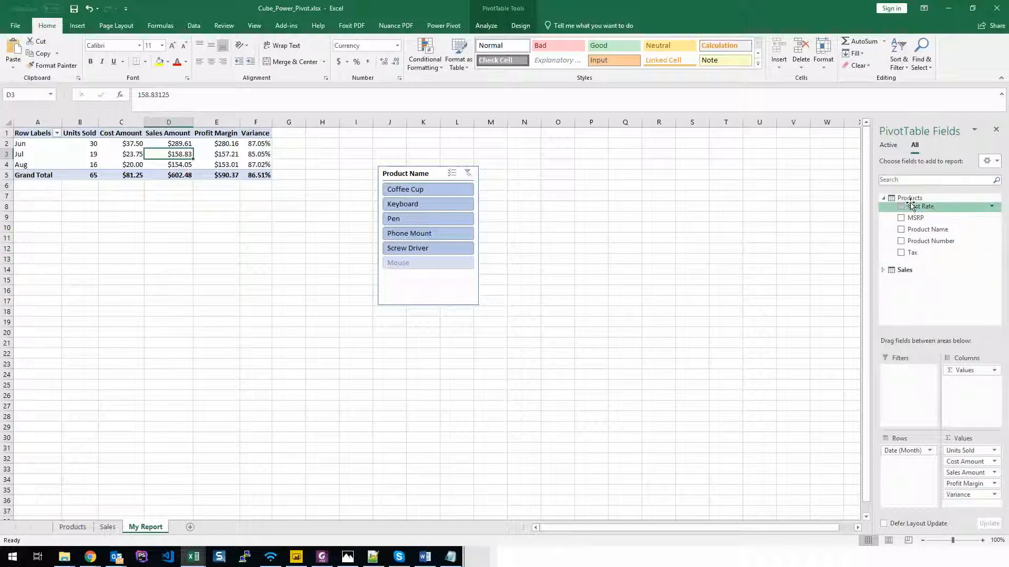
pyautogui.click(884, 198)
pyautogui.click(883, 210)
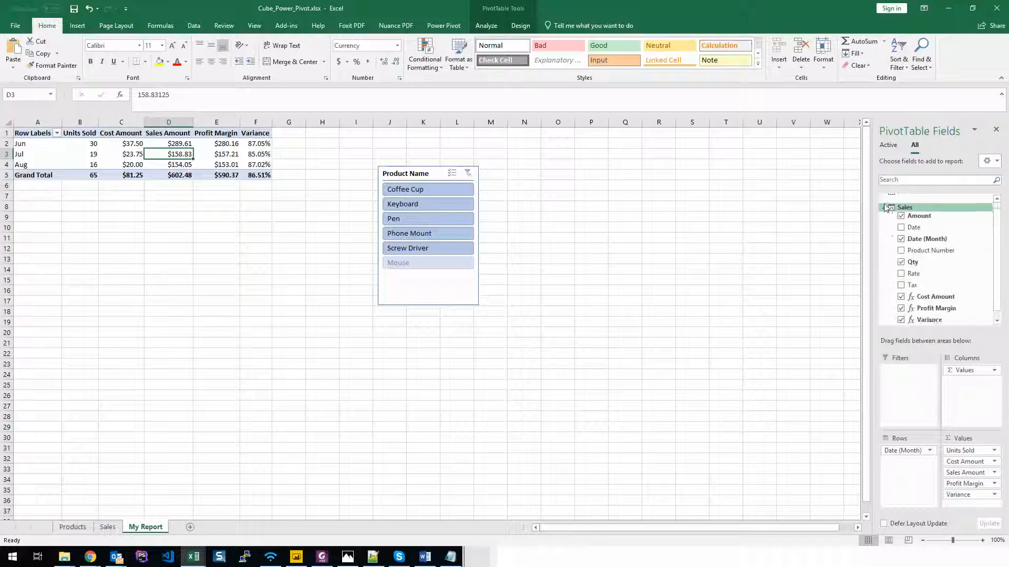
pyautogui.scroll(1, 889, 214)
pyautogui.click(883, 198)
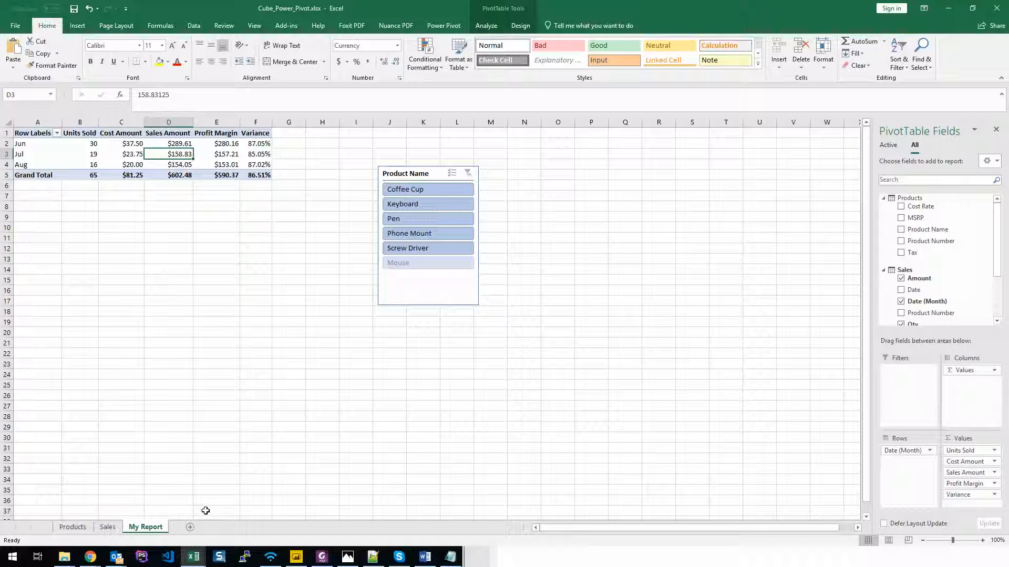
pyautogui.click(444, 26)
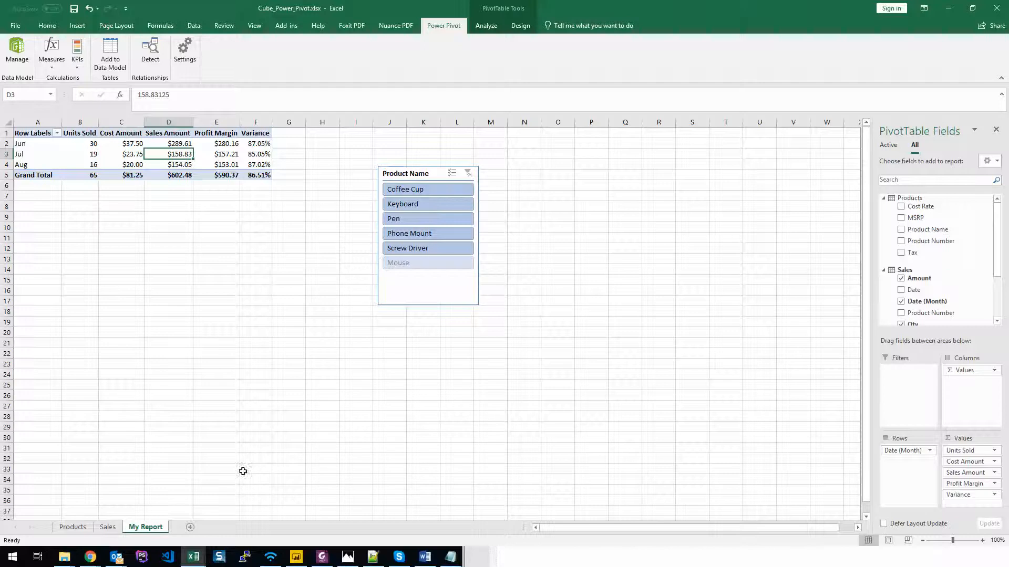
# - Copy the whole Products table and paste it as values into cell A1 of the Products sheet in Book2
pyautogui.click(76, 527)
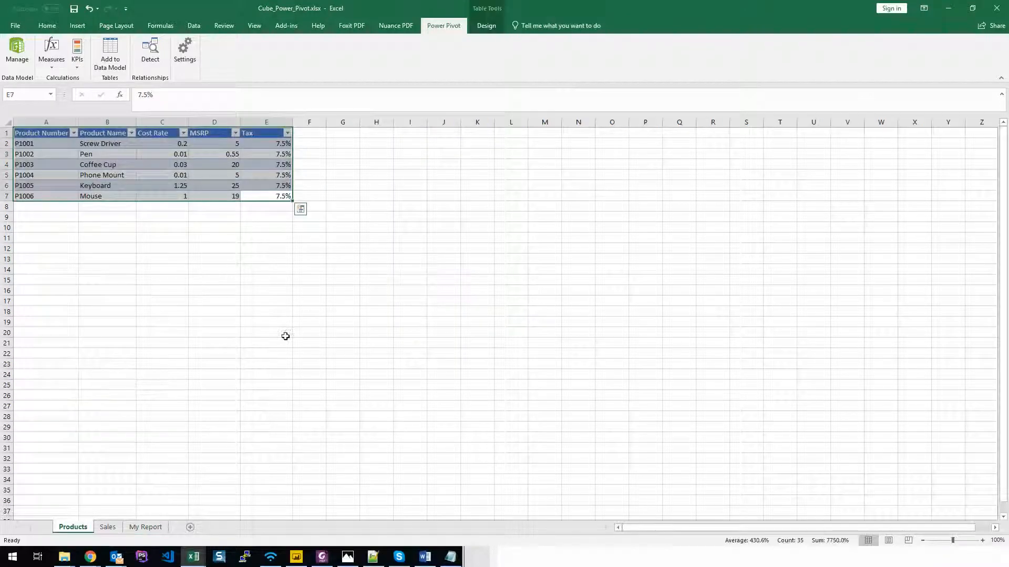
pyautogui.hotkey('ctrl', 'c')
pyautogui.click(194, 557)
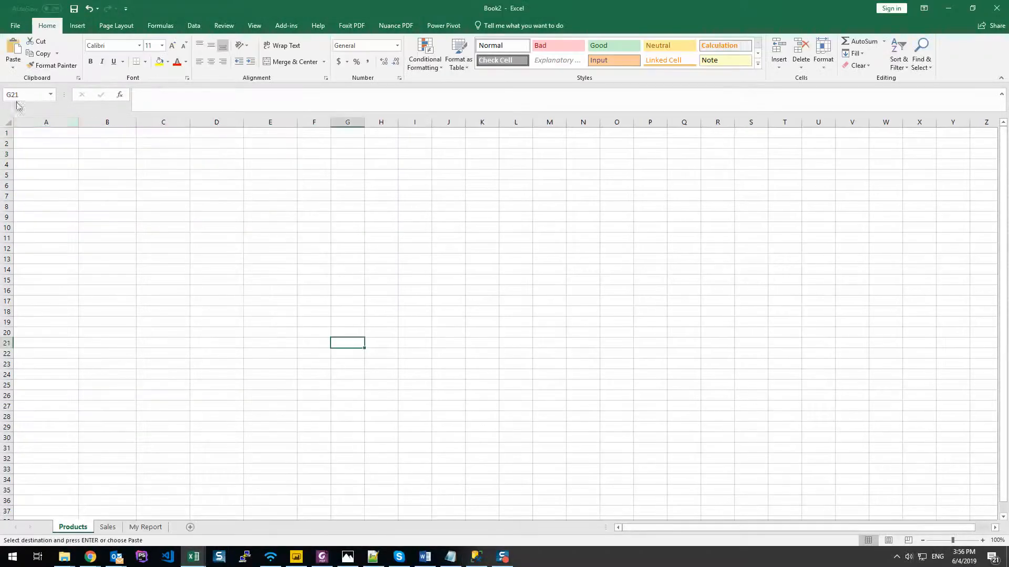
pyautogui.rightClick(45, 133)
pyautogui.click(80, 193)
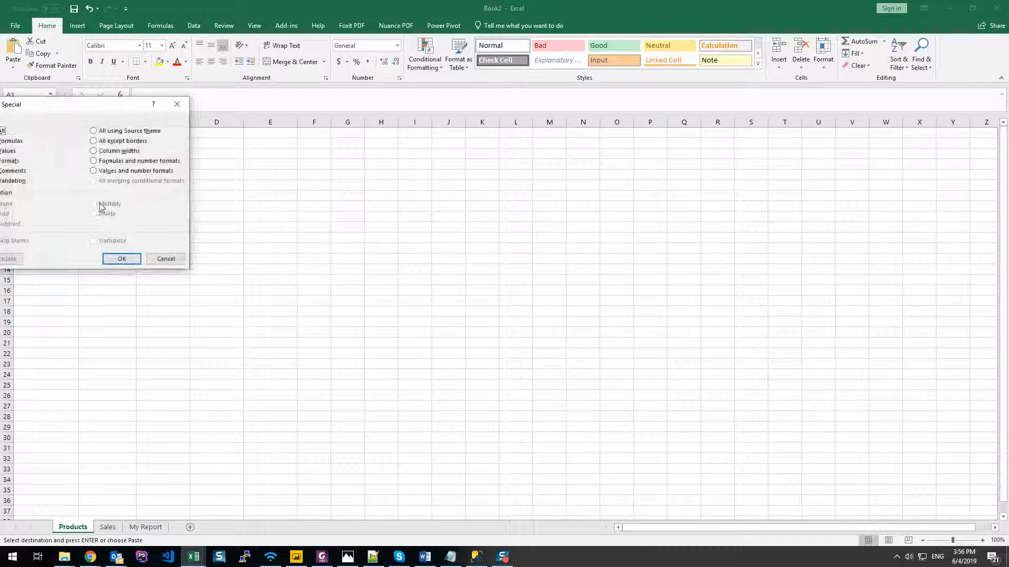
pyautogui.moveTo(56, 105); pyautogui.dragTo(204, 148)
pyautogui.click(152, 186)
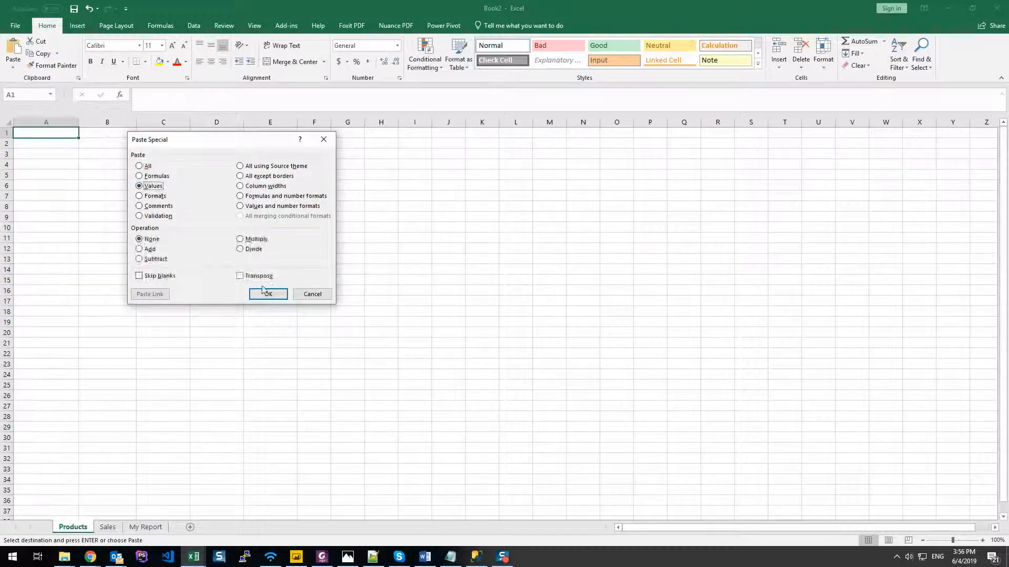
pyautogui.click(268, 294)
# - Copy the whole sales table, including its headers, from the Sales sheet of Cube_Power_Pivot.xlsx
pyautogui.hotkey('alt', 'Tab')
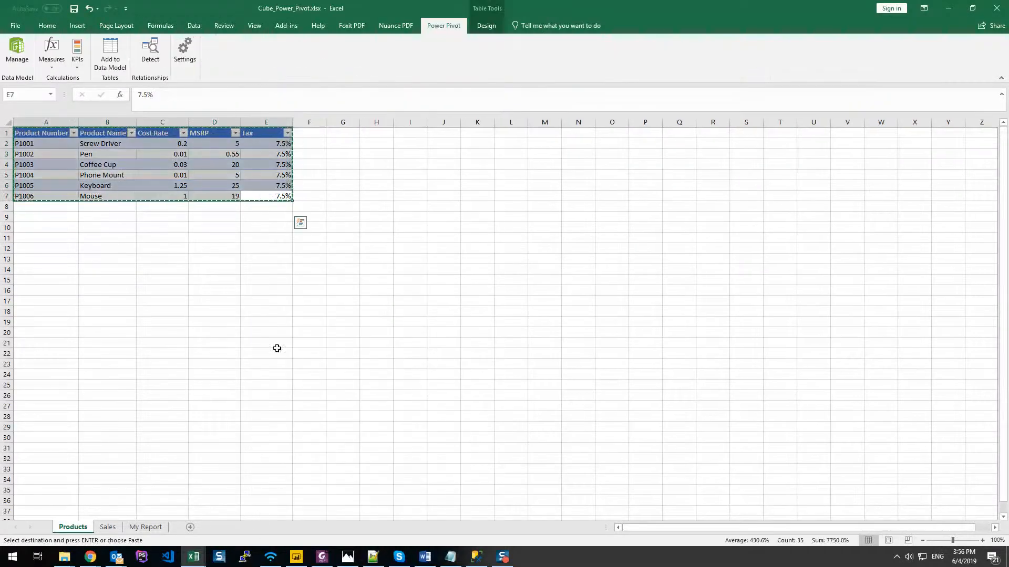
pyautogui.hotkey('ctrl', 'pagedown')
pyautogui.moveTo(353, 331); pyautogui.dragTo(40, 132)
pyautogui.hotkey('ctrl', 'c')
# - Paste the copied sales data as values into cell A1 of the Sales sheet in Book2
pyautogui.hotkey('alt', 'Tab')
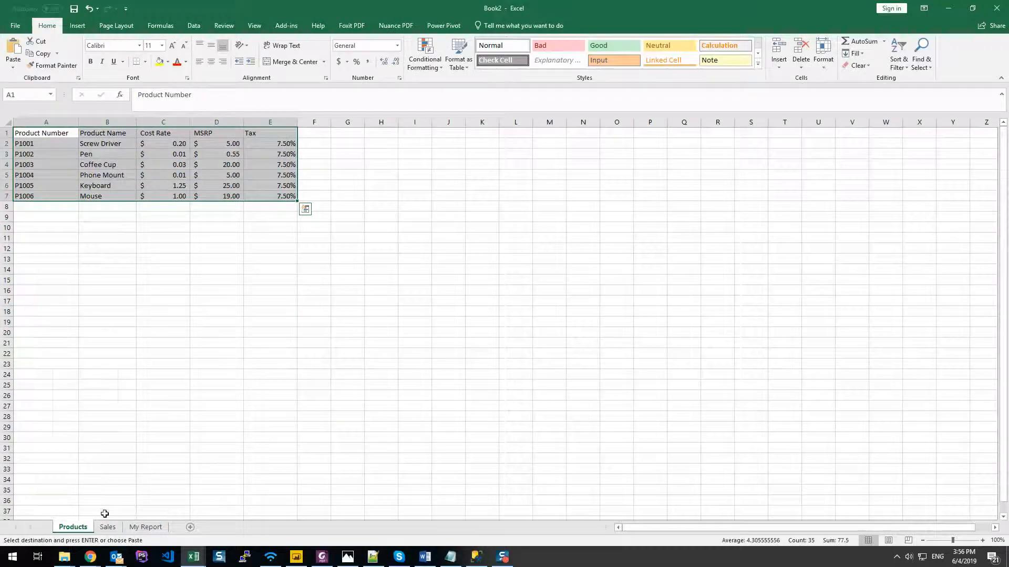
pyautogui.click(107, 527)
pyautogui.rightClick(31, 133)
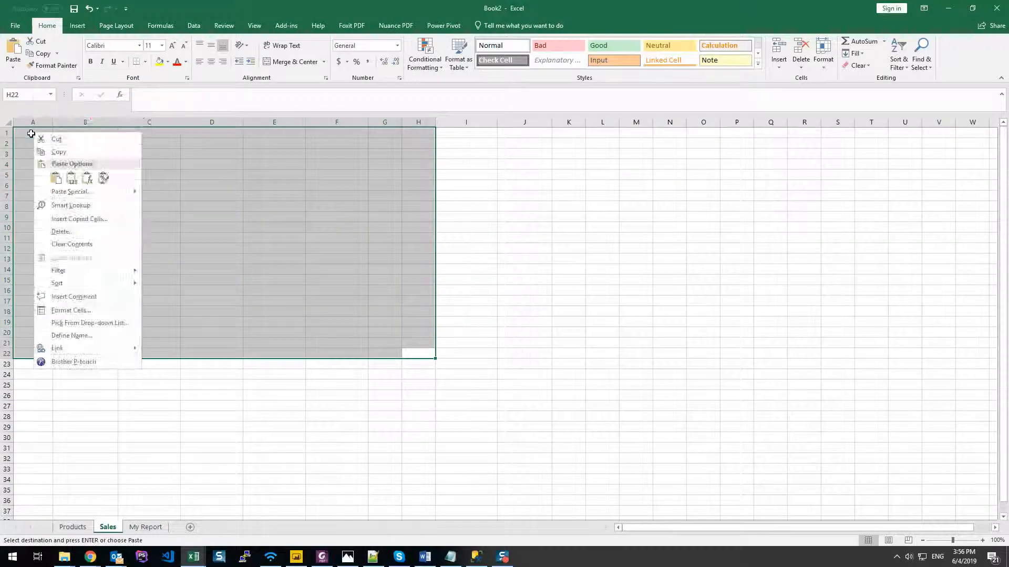
pyautogui.click(31, 133)
pyautogui.rightClick(31, 134)
pyautogui.click(57, 190)
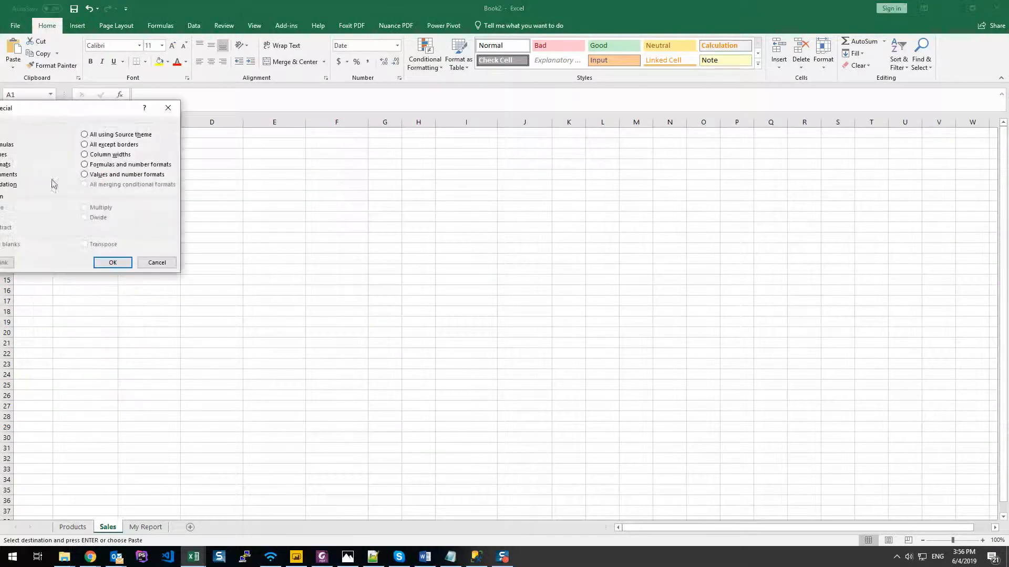
pyautogui.moveTo(109, 108); pyautogui.dragTo(283, 129)
pyautogui.click(157, 175)
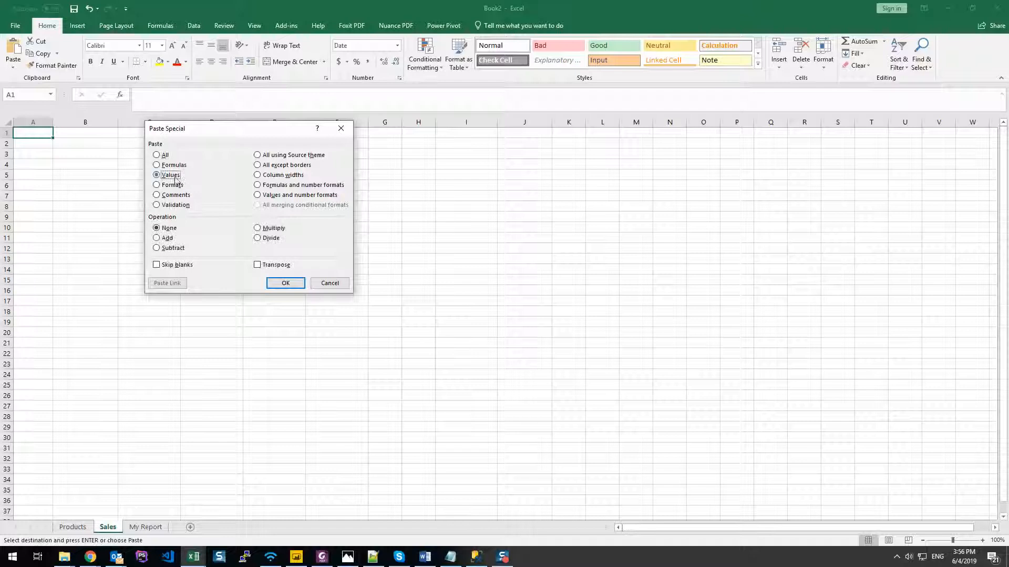
pyautogui.click(297, 284)
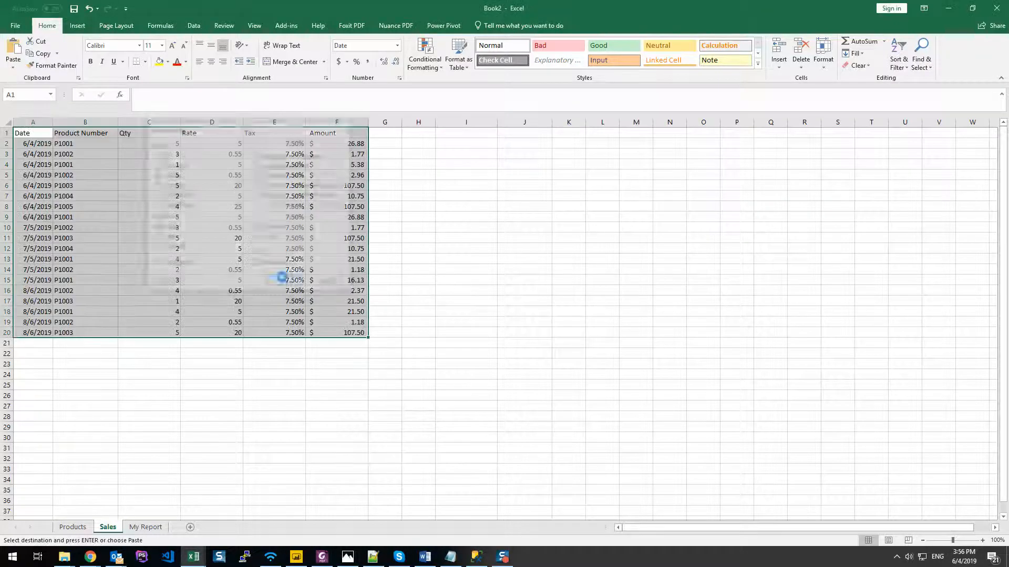
# - Review the My Report sheet and the pasted data on the Products and Sales sheets
pyautogui.click(152, 528)
pyautogui.click(195, 503)
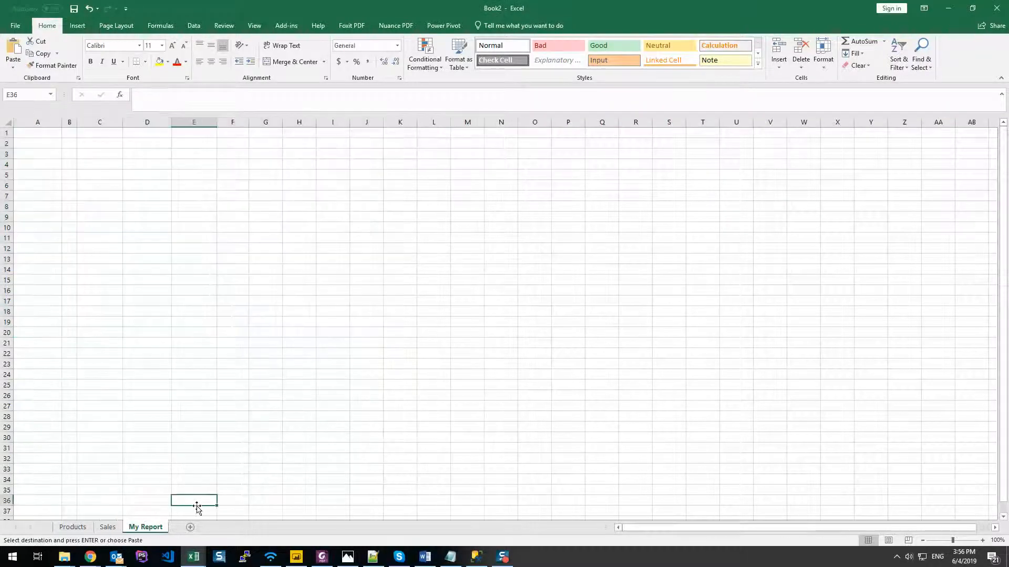
pyautogui.click(73, 528)
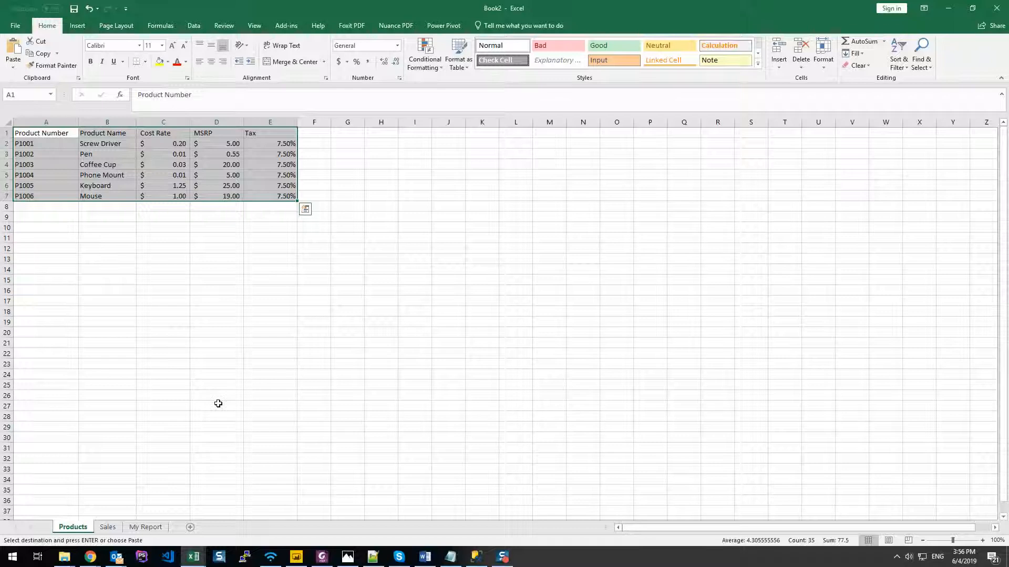
pyautogui.click(269, 344)
pyautogui.moveTo(34, 137); pyautogui.dragTo(270, 197)
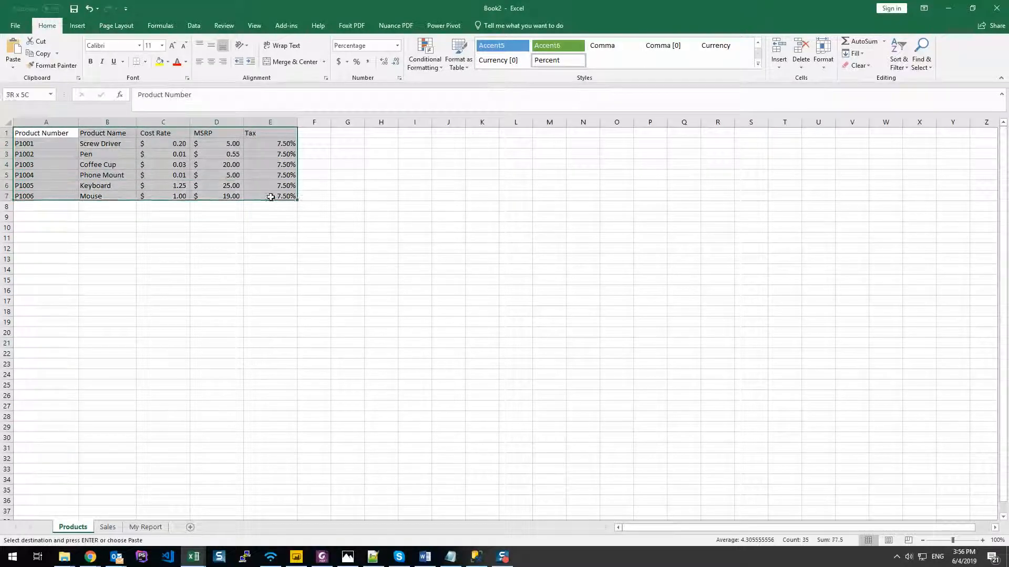
pyautogui.click(108, 528)
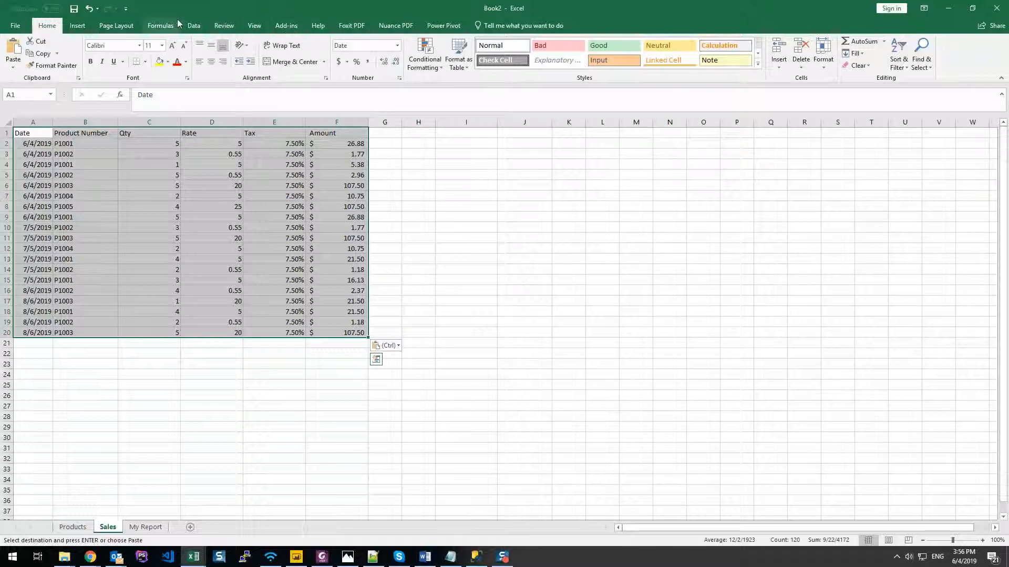
# - Check the workbook's defined names in the Name Manager and close it
pyautogui.click(193, 27)
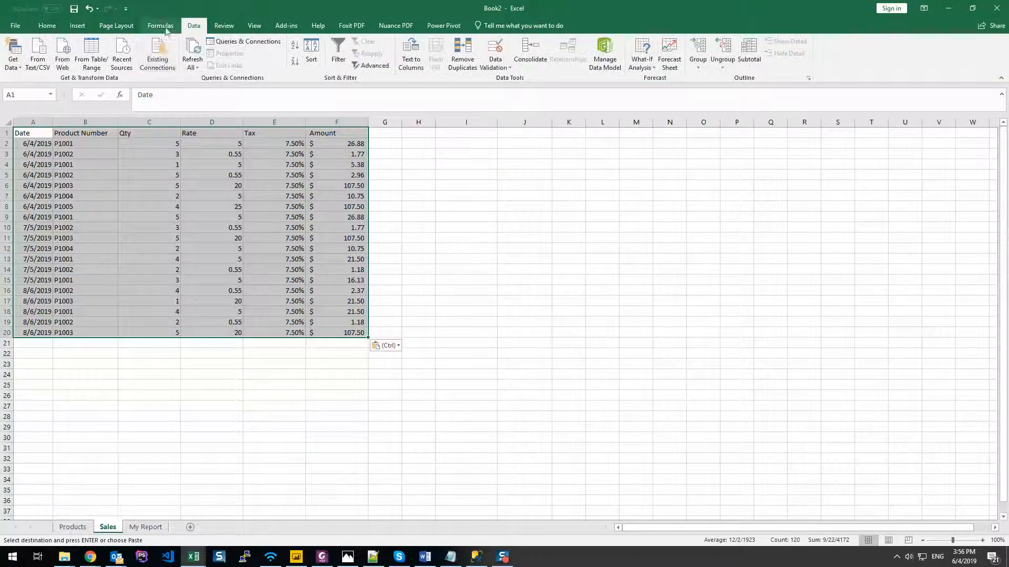
pyautogui.click(161, 27)
pyautogui.click(294, 53)
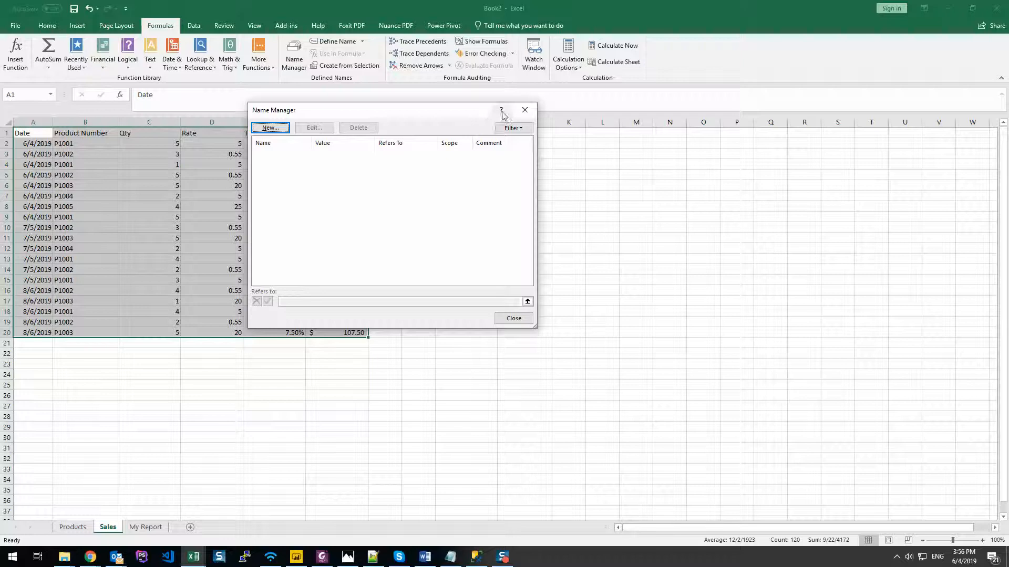
pyautogui.click(524, 106)
pyautogui.click(47, 25)
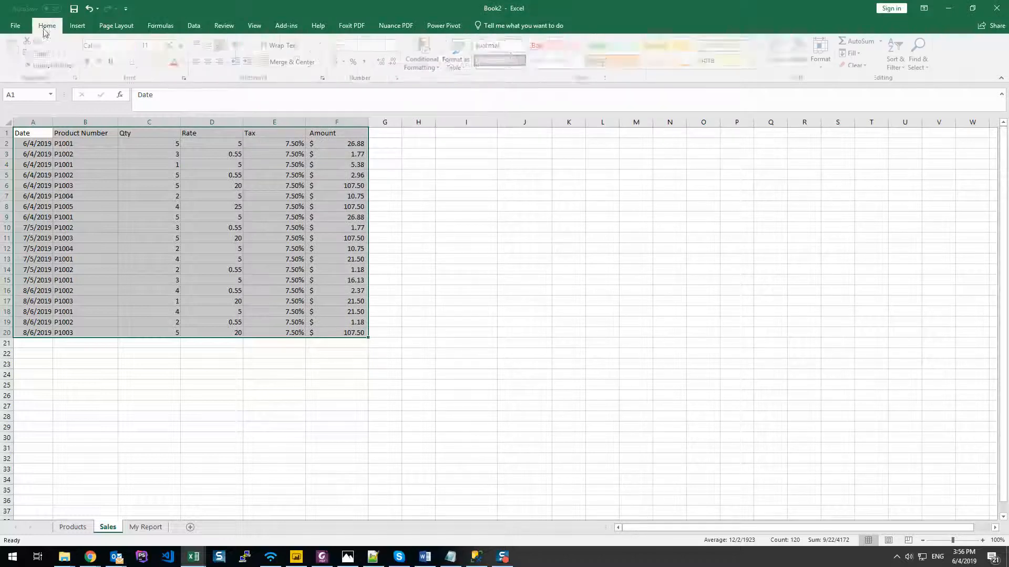
# - Insert a PivotTable from Sales range A1:F20, placed at cell I3 of the existing Sales worksheet
pyautogui.click(77, 26)
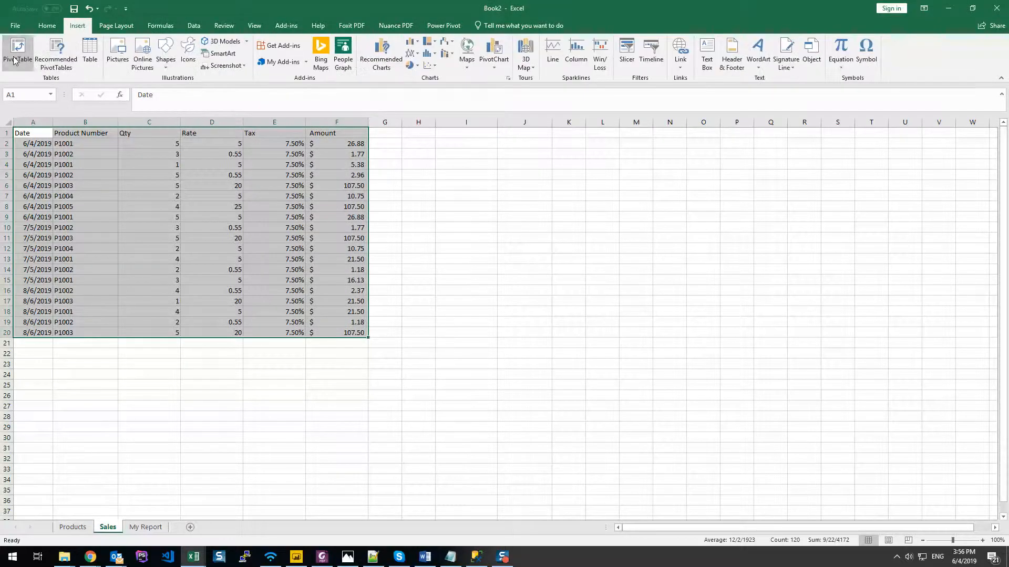
pyautogui.click(17, 52)
pyautogui.click(336, 246)
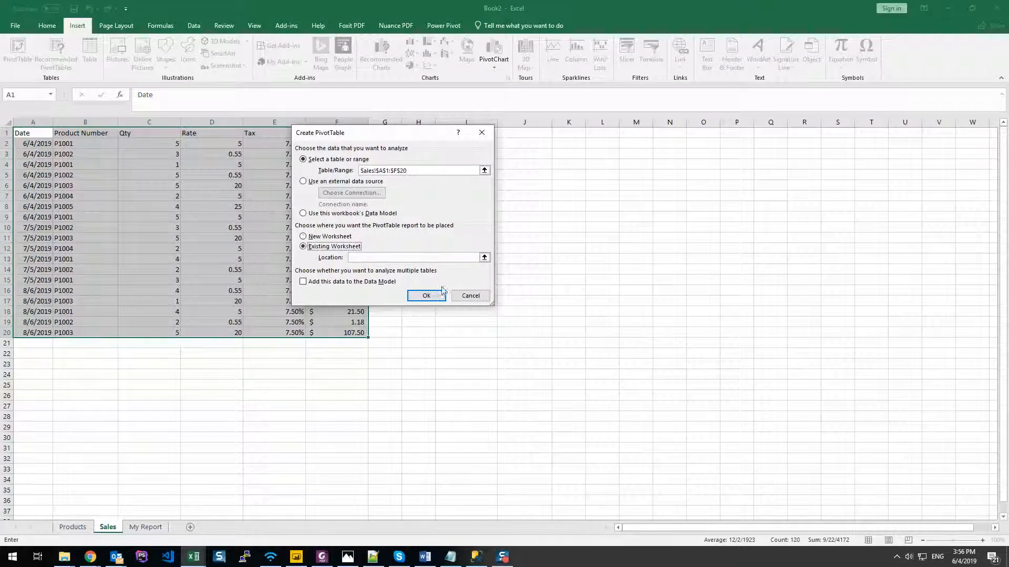
pyautogui.moveTo(389, 134); pyautogui.dragTo(575, 155)
pyautogui.click(555, 279)
pyautogui.click(448, 153)
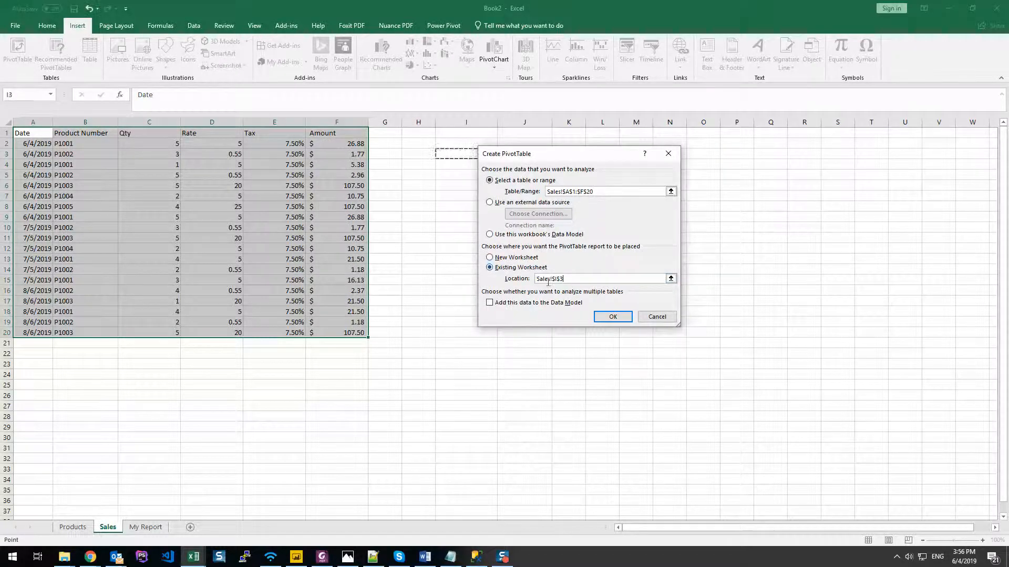
pyautogui.click(610, 316)
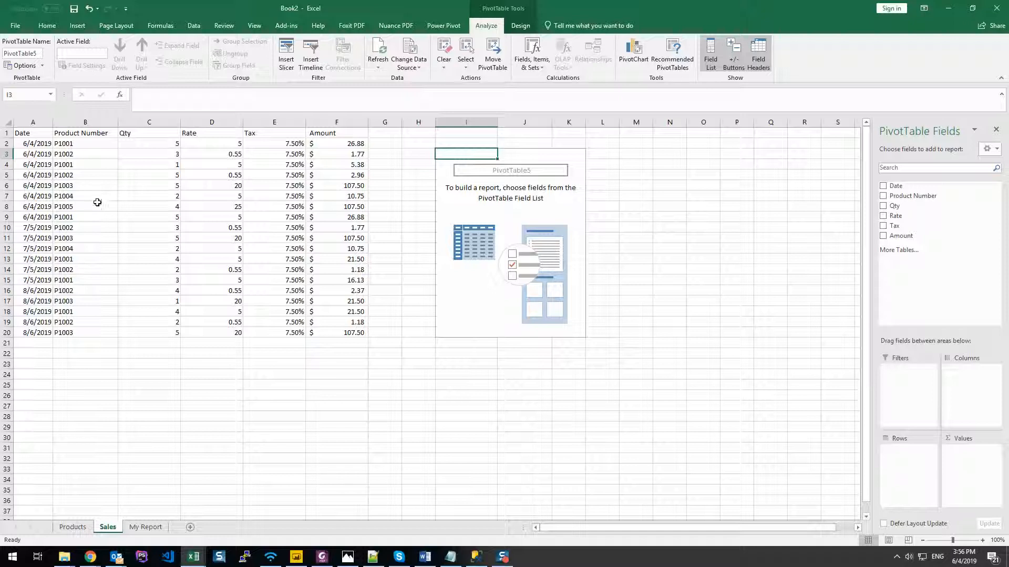
# - Undo the PivotTable insertion on the Sales sheet
pyautogui.click(798, 234)
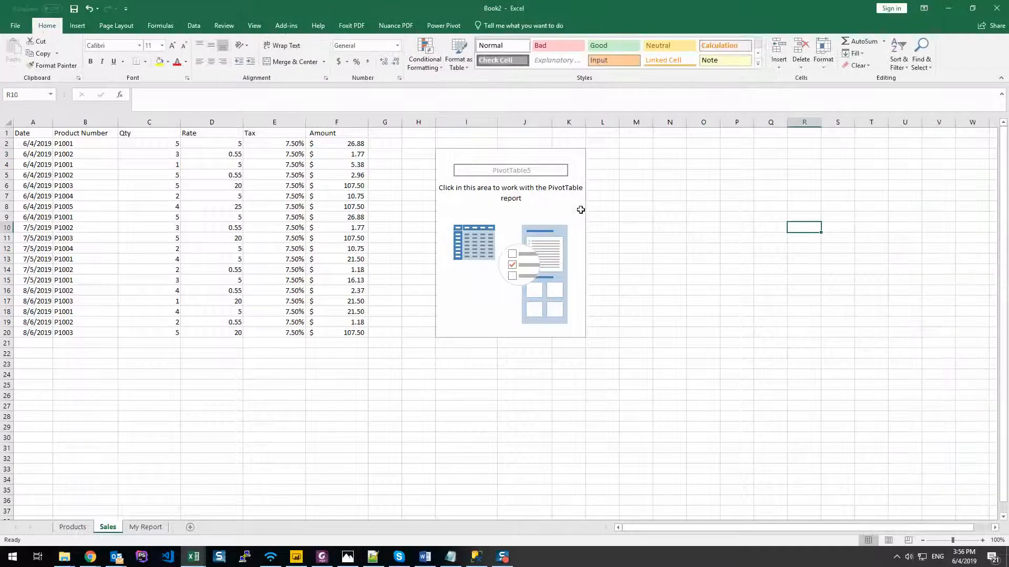
pyautogui.hotkey('ctrl', 'z')
pyautogui.click(507, 190)
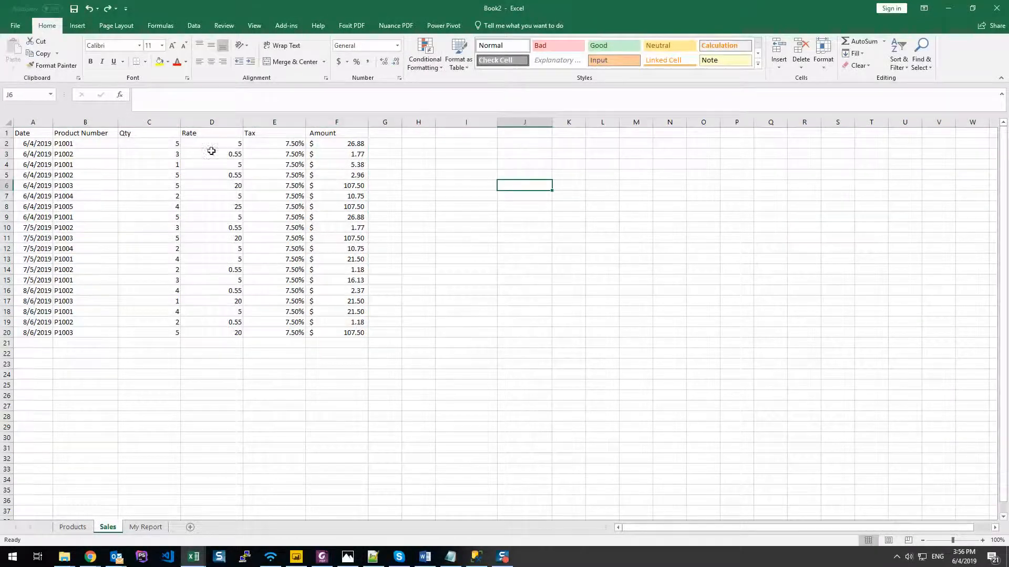
# - Try inserting a column before Qty with a VLOOKUP on B2 in cell C2, and discard both the formula and the column
pyautogui.click(151, 122)
pyautogui.hotkey('ctrl', 'shift', '+')
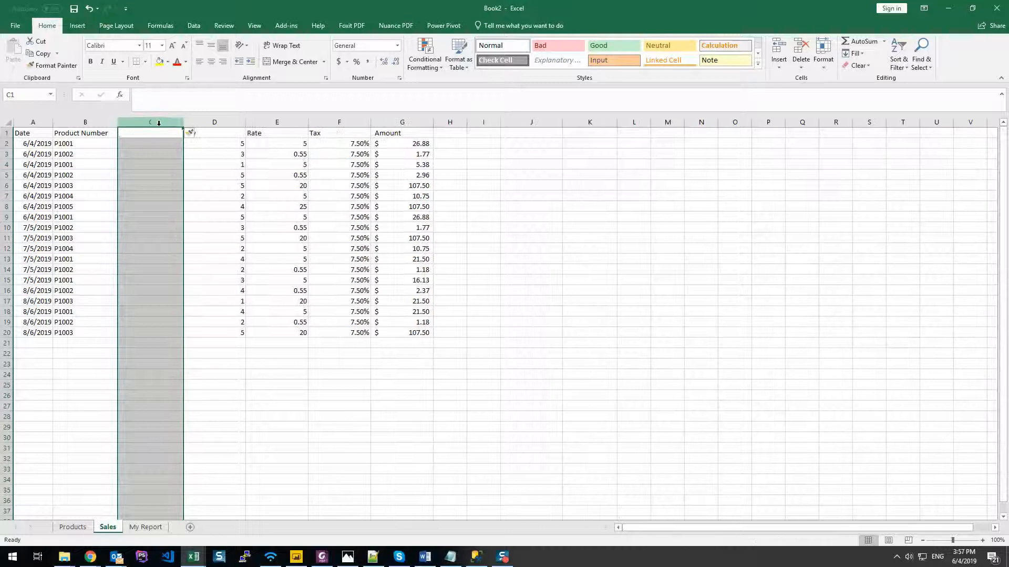
pyautogui.click(145, 144)
pyautogui.write('=VLOOKUP(')
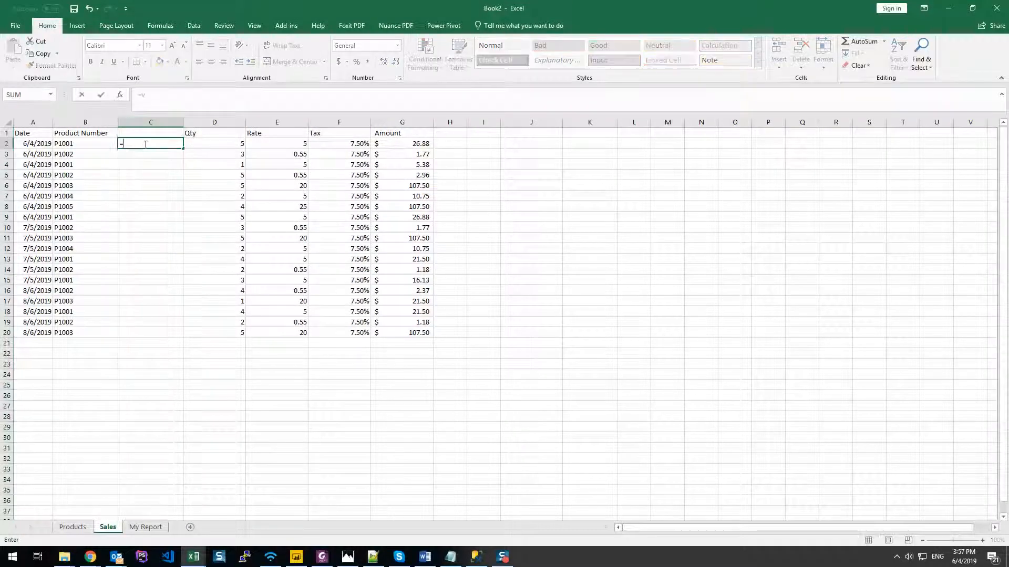
pyautogui.click(89, 141)
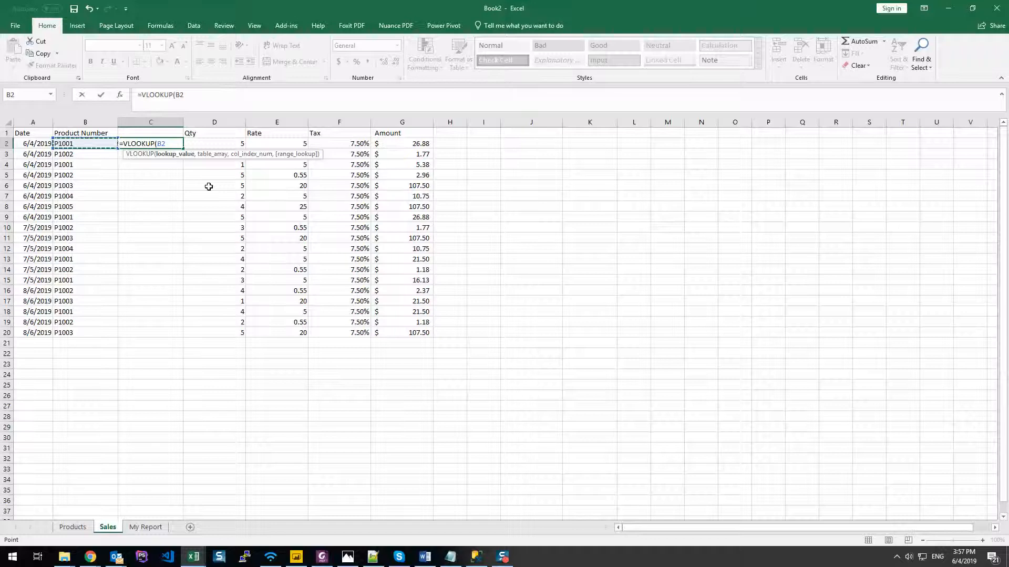
pyautogui.press('Escape')
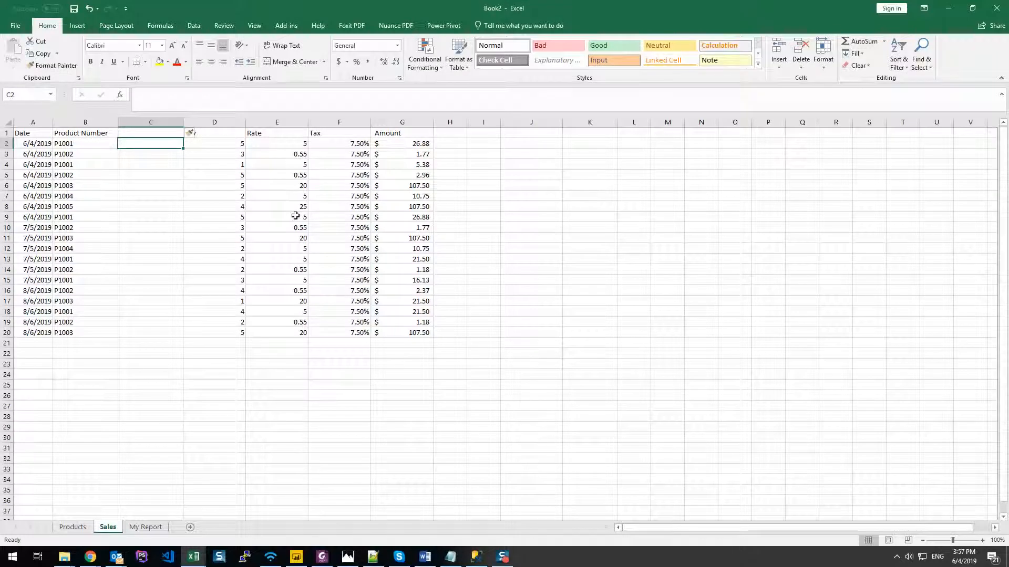
pyautogui.hotkey('ctrl', 'z')
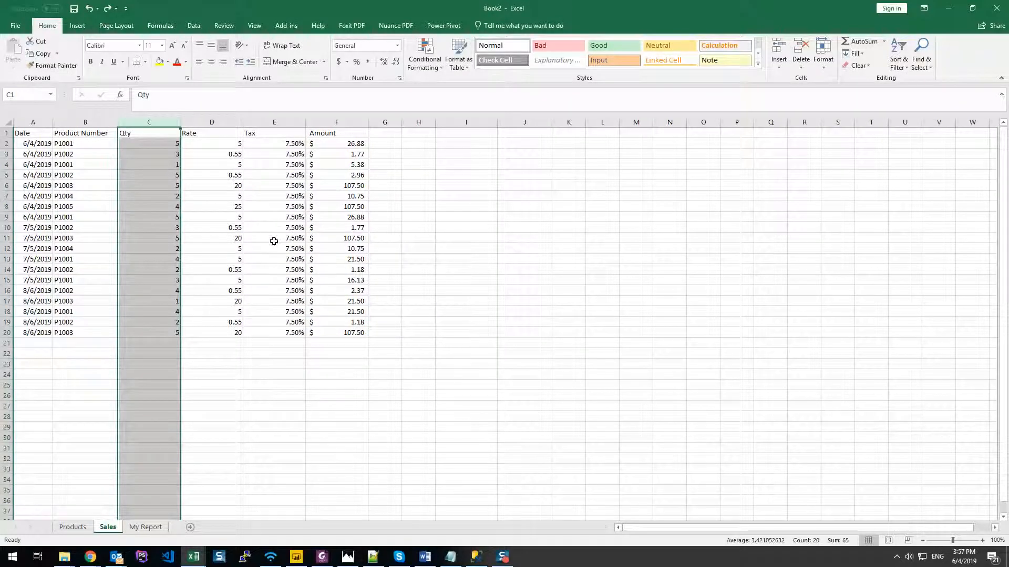
# - Examine the Sales columns and the Cost Rate, Tax and MSRP columns of the Products sheet
pyautogui.moveTo(34, 118); pyautogui.dragTo(320, 153)
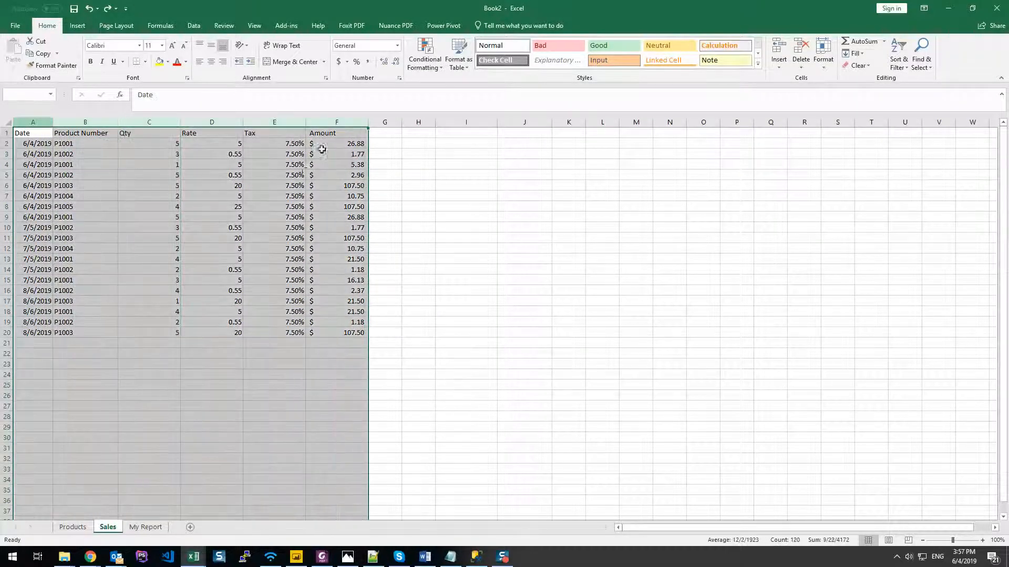
pyautogui.click(73, 527)
pyautogui.click(215, 386)
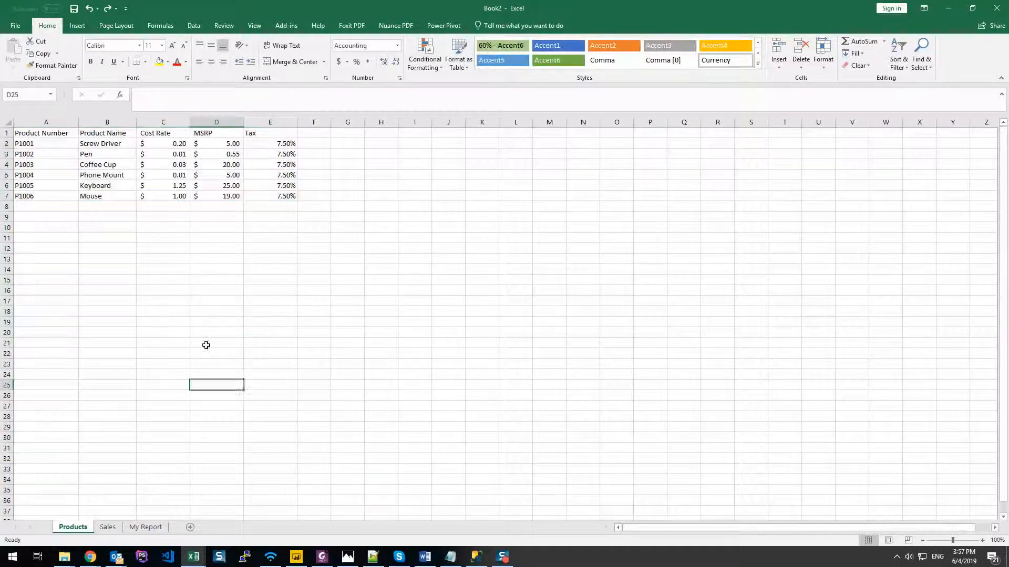
pyautogui.click(164, 122)
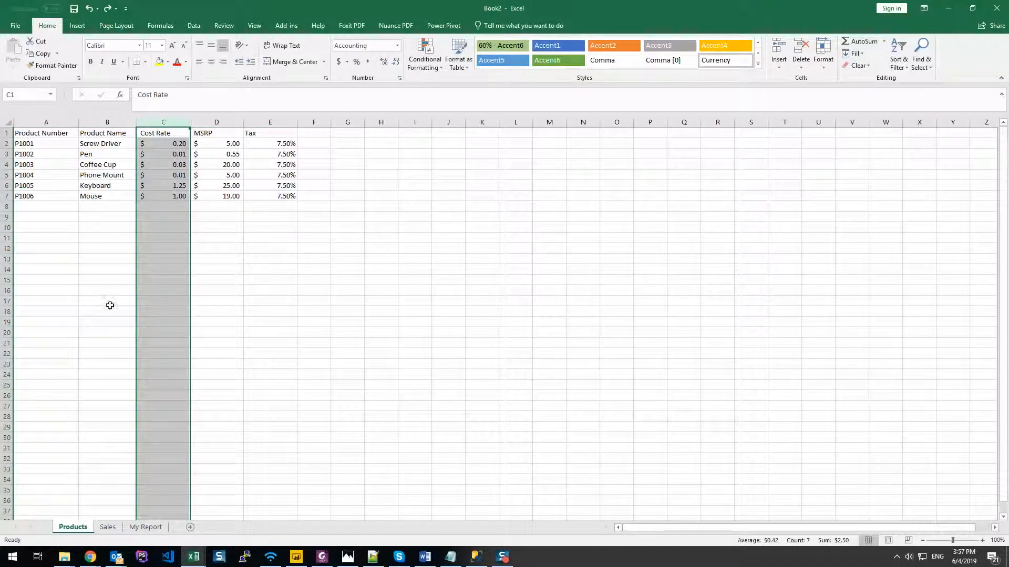
pyautogui.click(280, 116)
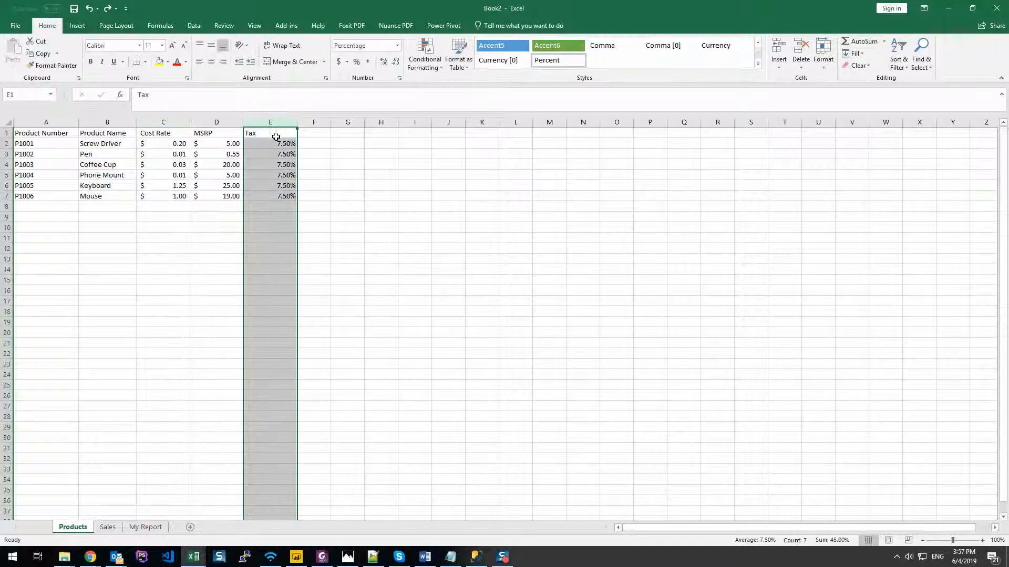
pyautogui.click(230, 122)
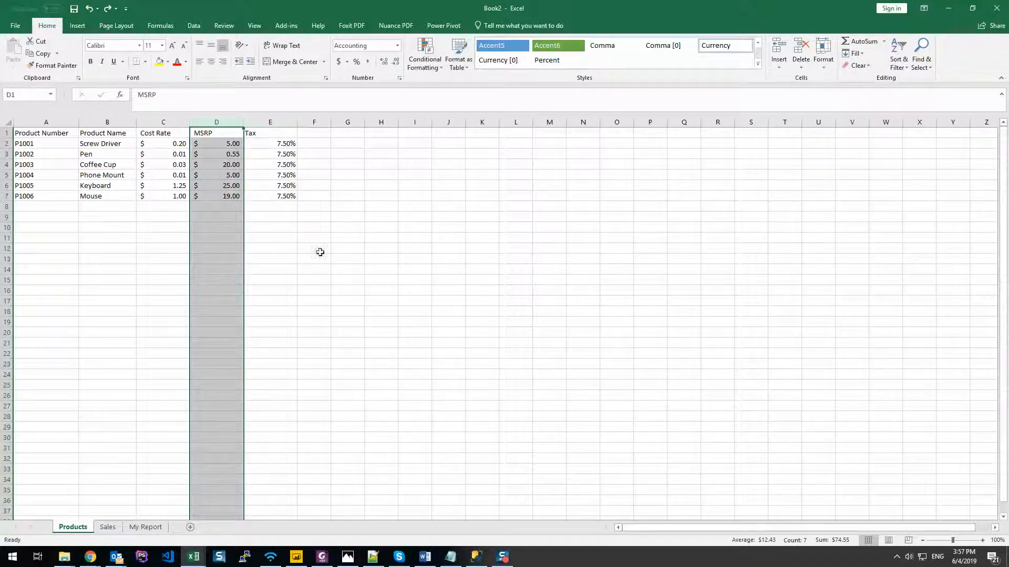
pyautogui.click(108, 527)
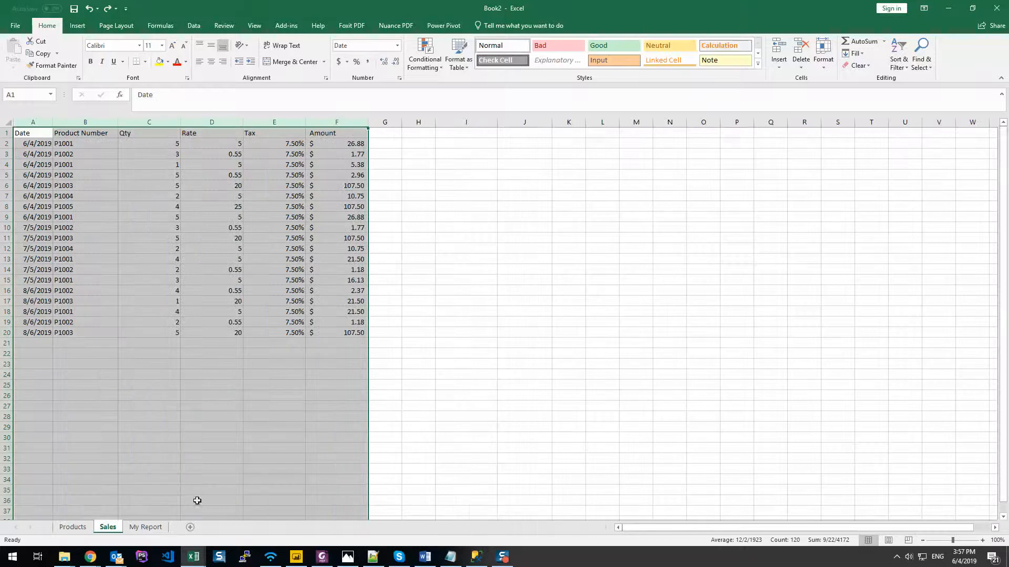
pyautogui.click(431, 240)
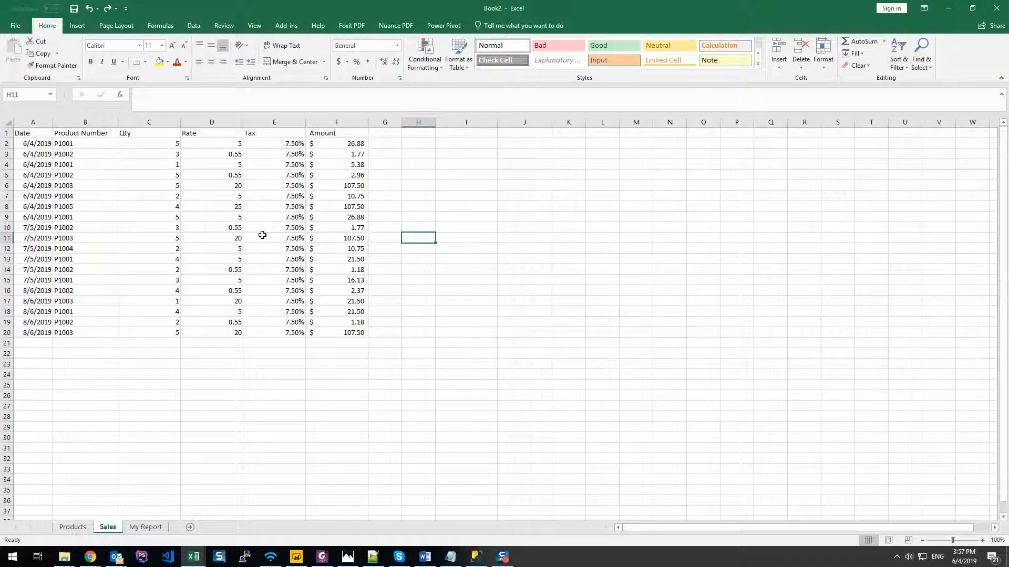
# - Convert range A1:E7 on the Products sheet into a table with headers
pyautogui.click(66, 527)
pyautogui.click(133, 395)
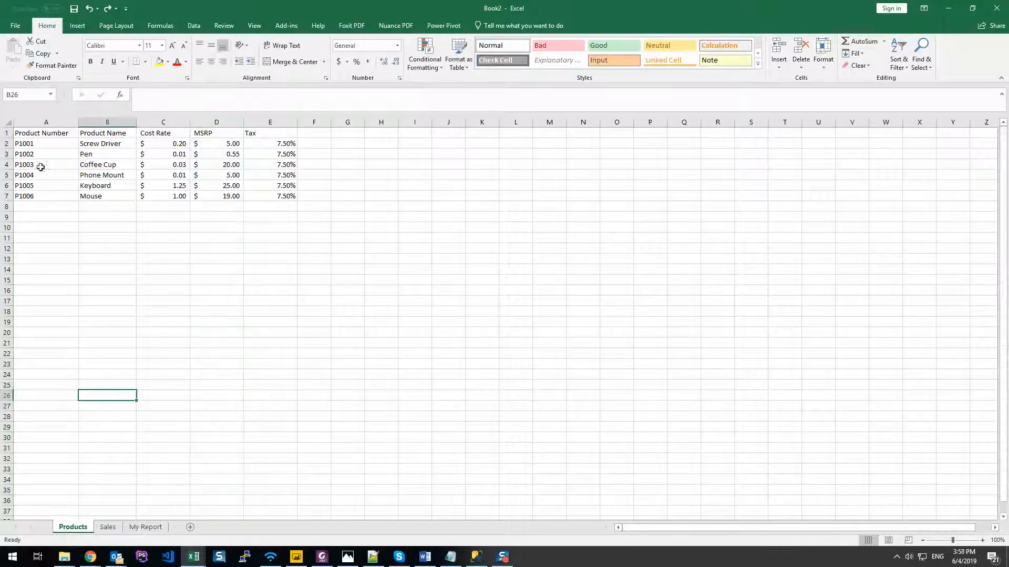
pyautogui.moveTo(27, 133); pyautogui.dragTo(288, 196)
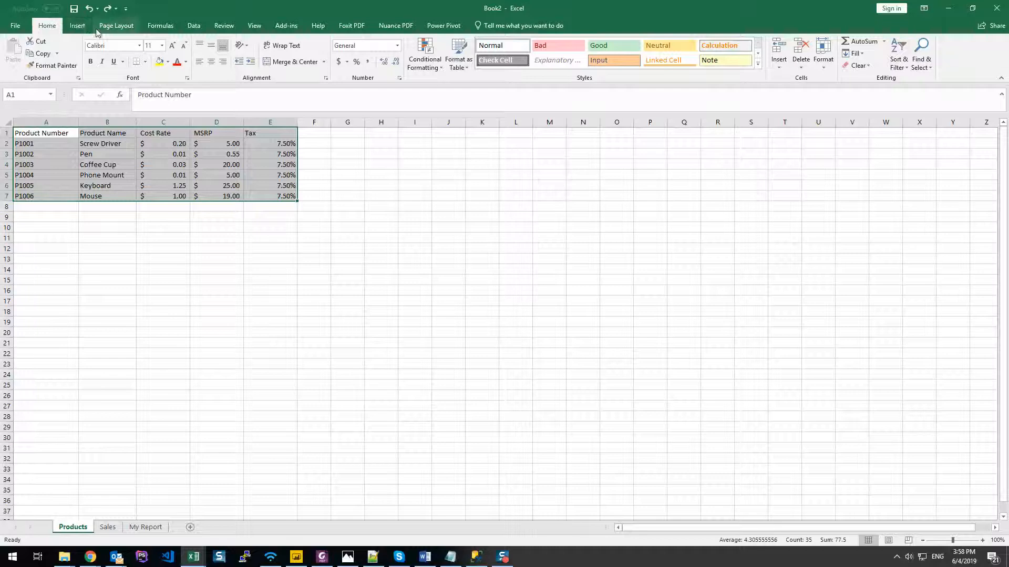
pyautogui.click(77, 25)
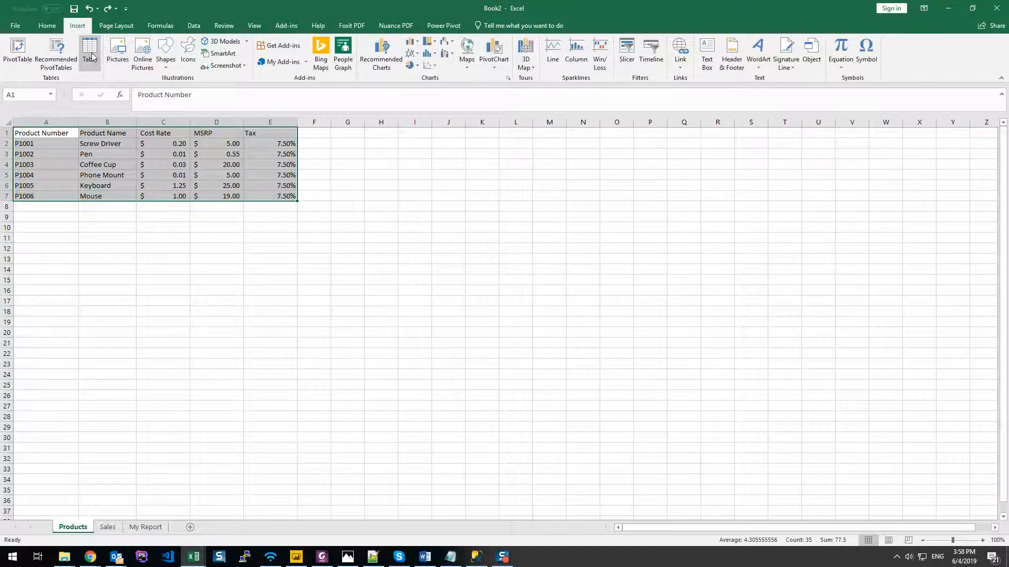
pyautogui.click(91, 55)
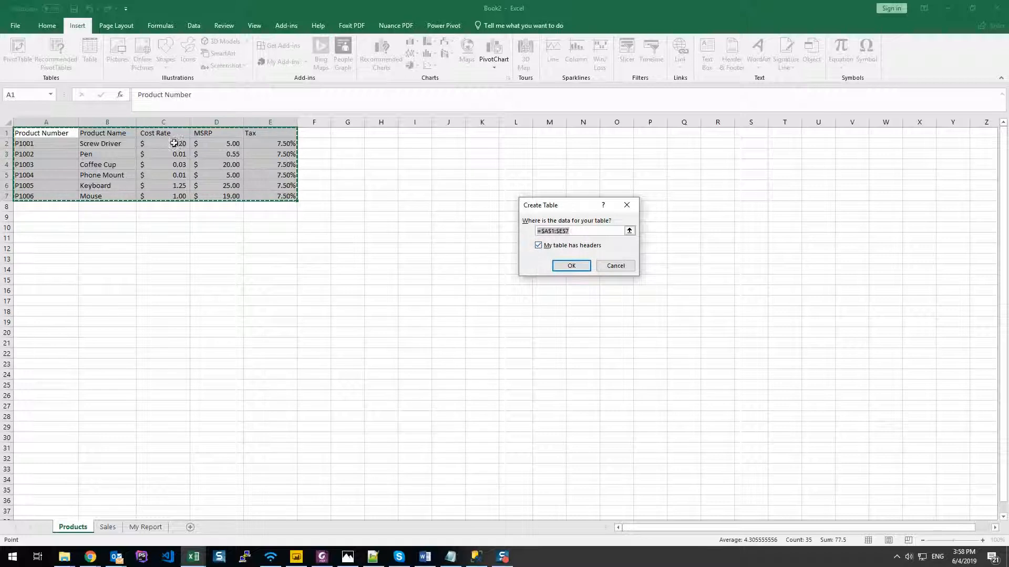
pyautogui.click(572, 266)
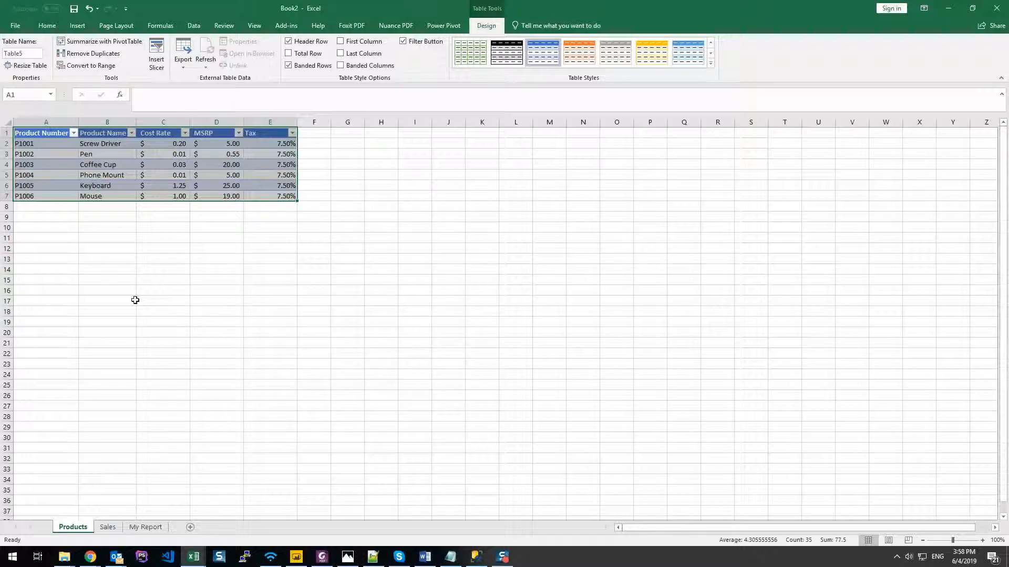
# - Name the new table on the Products sheet Products
pyautogui.click(30, 54)
pyautogui.write('Products')
pyautogui.press('Return')
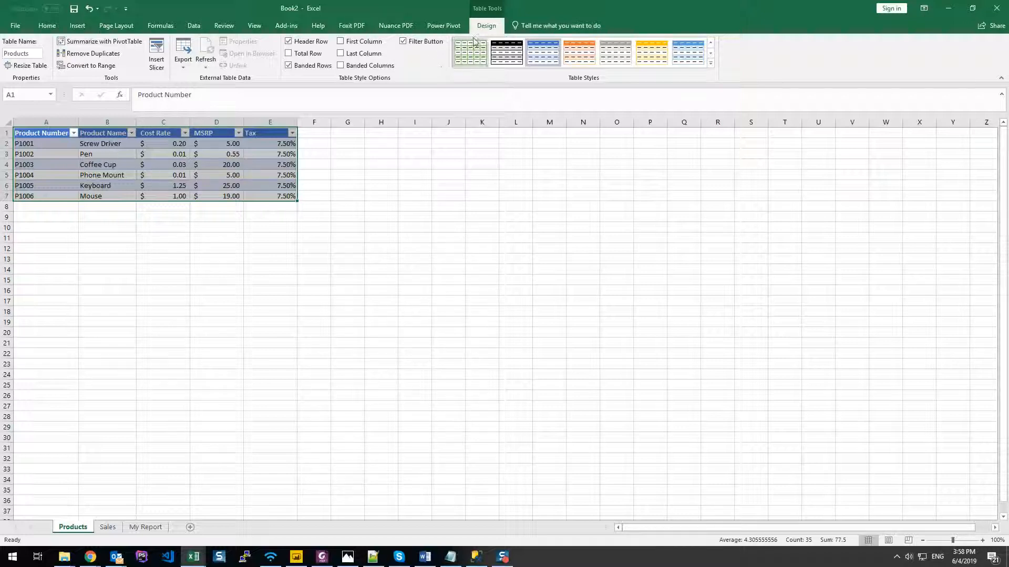
# - Toggle the filter buttons in the Products table's header row
pyautogui.click(417, 42)
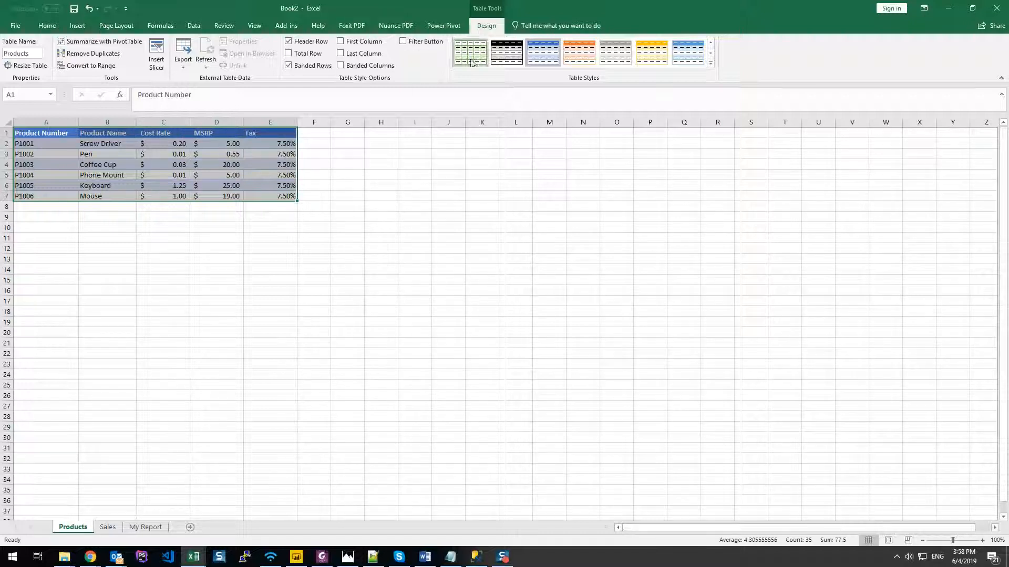
pyautogui.click(410, 45)
pyautogui.click(423, 46)
# - Convert range A1:F20 on the Sales sheet into a table with headers
pyautogui.click(108, 527)
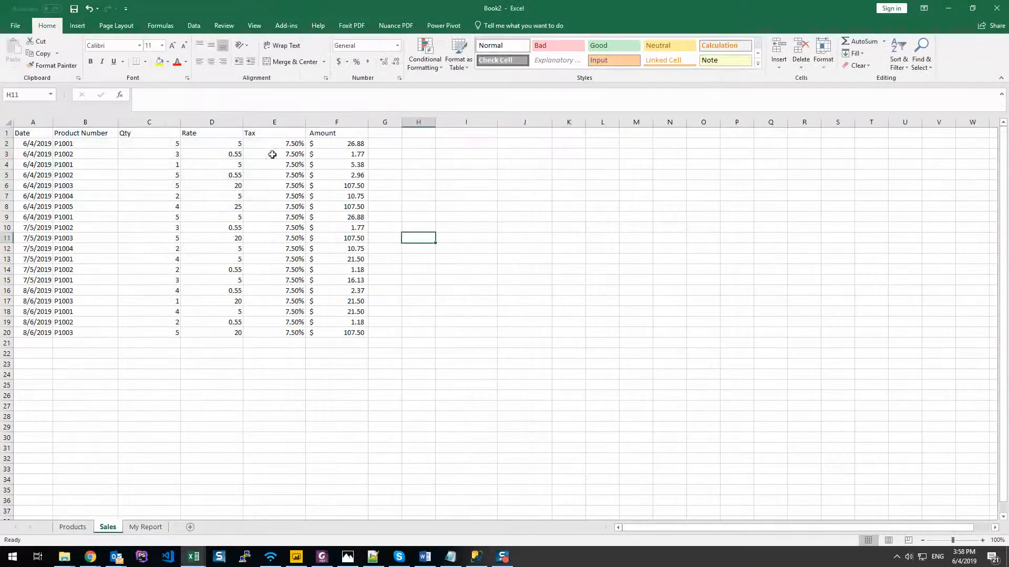
pyautogui.moveTo(353, 331); pyautogui.dragTo(24, 133)
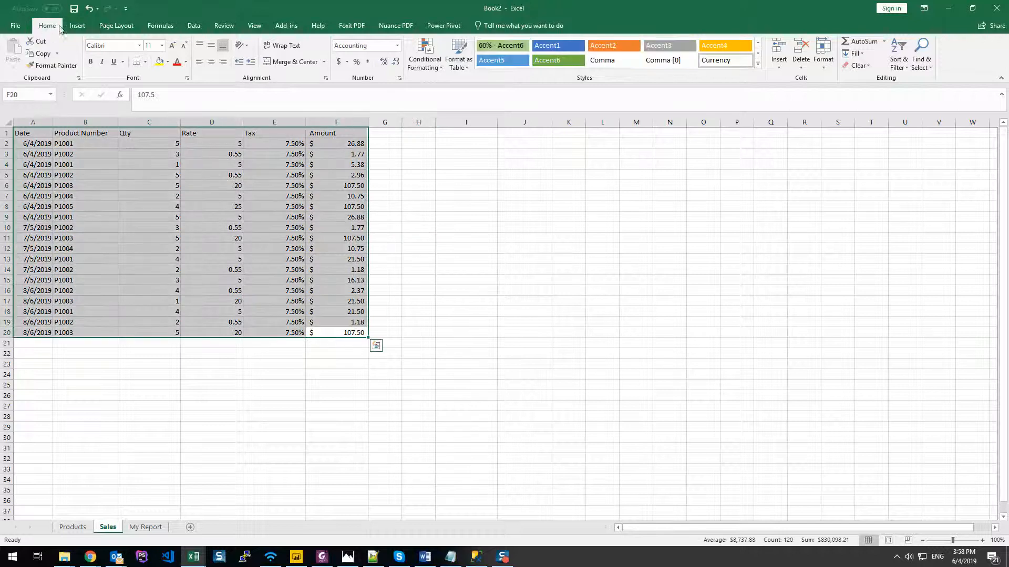
pyautogui.click(78, 26)
pyautogui.click(90, 53)
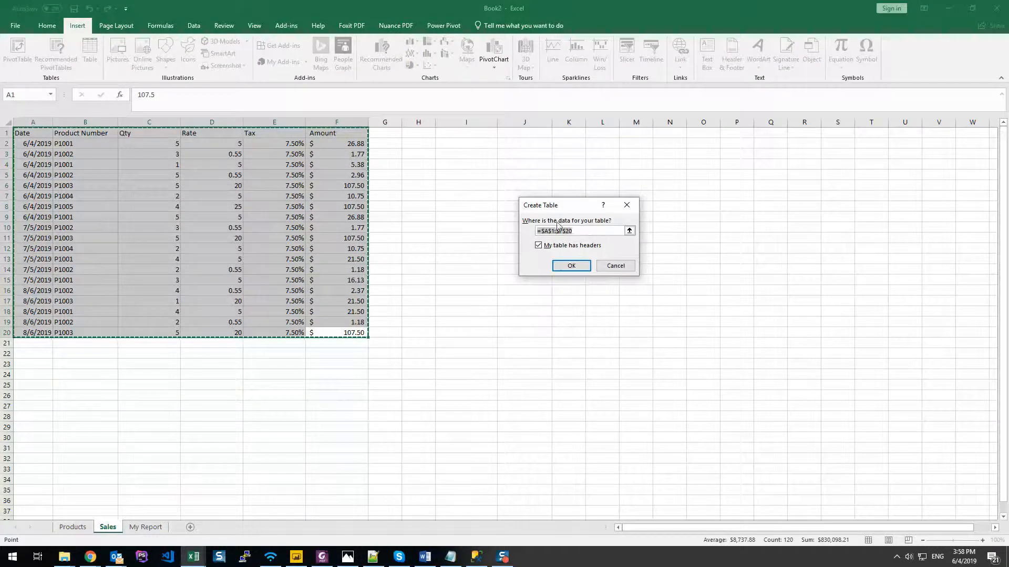
pyautogui.click(571, 267)
# - Name the new table on the Sales sheet Sales and turn off its filter buttons
pyautogui.click(29, 51)
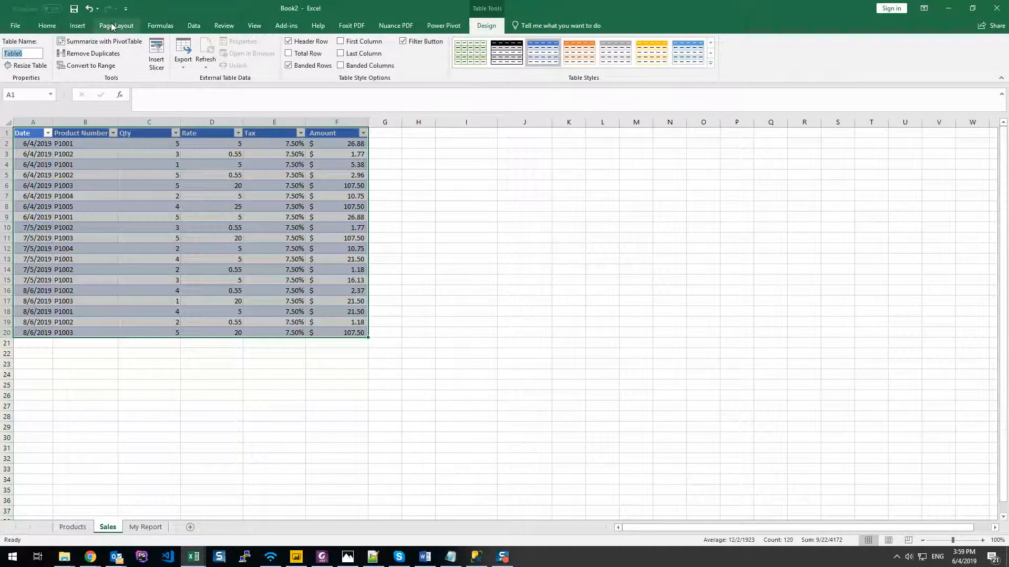
pyautogui.write('Sales')
pyautogui.press('Return')
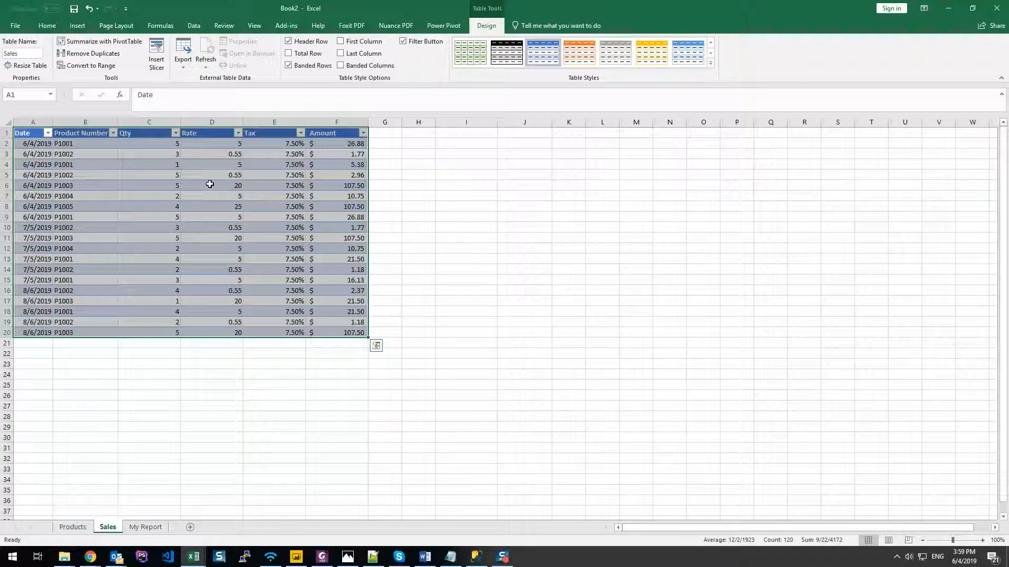
pyautogui.click(403, 41)
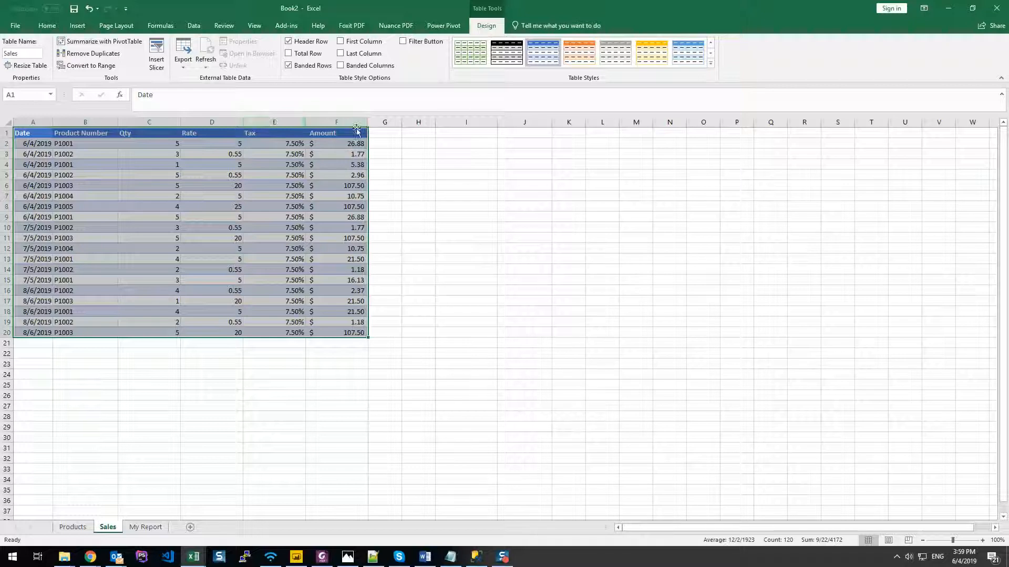
# - View the Power Pivot data model window, close it, and add the Sales table to the data model
pyautogui.click(447, 28)
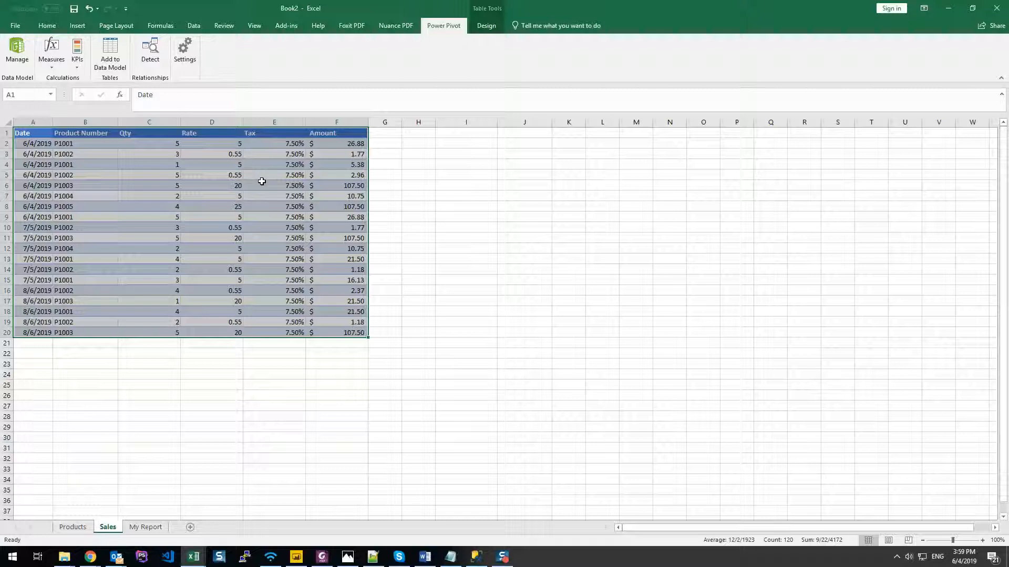
pyautogui.click(16, 51)
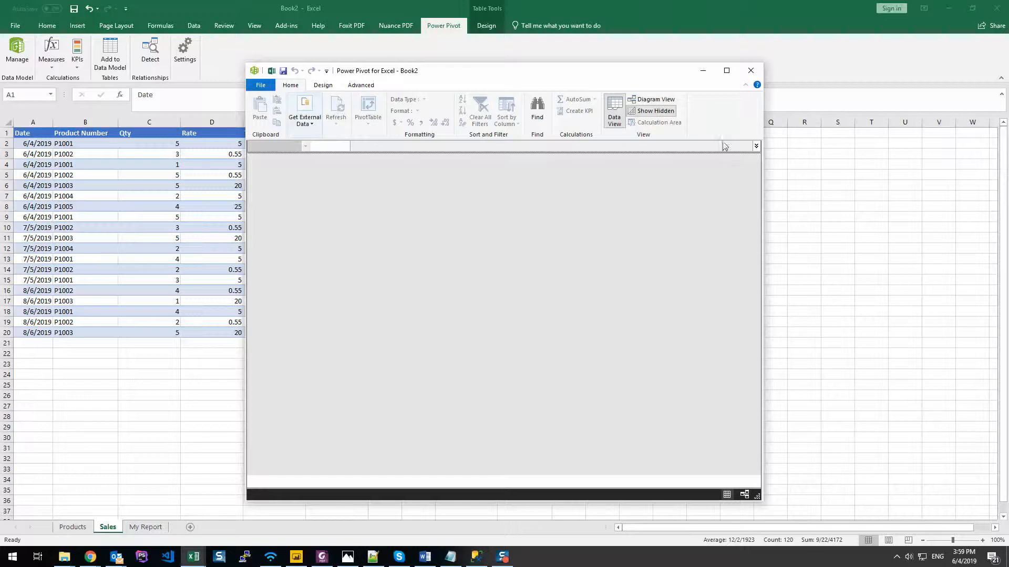
pyautogui.click(750, 71)
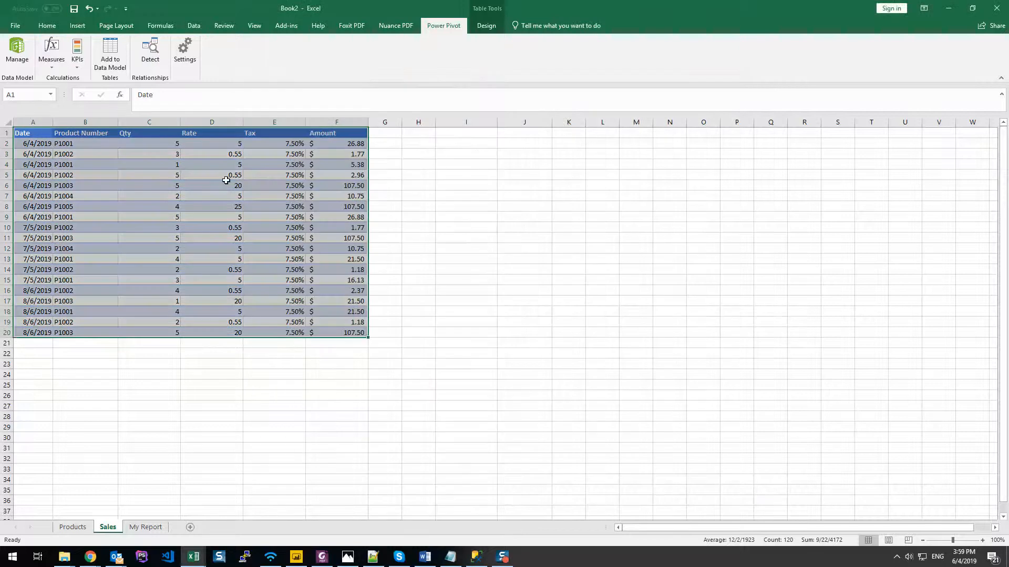
pyautogui.click(118, 60)
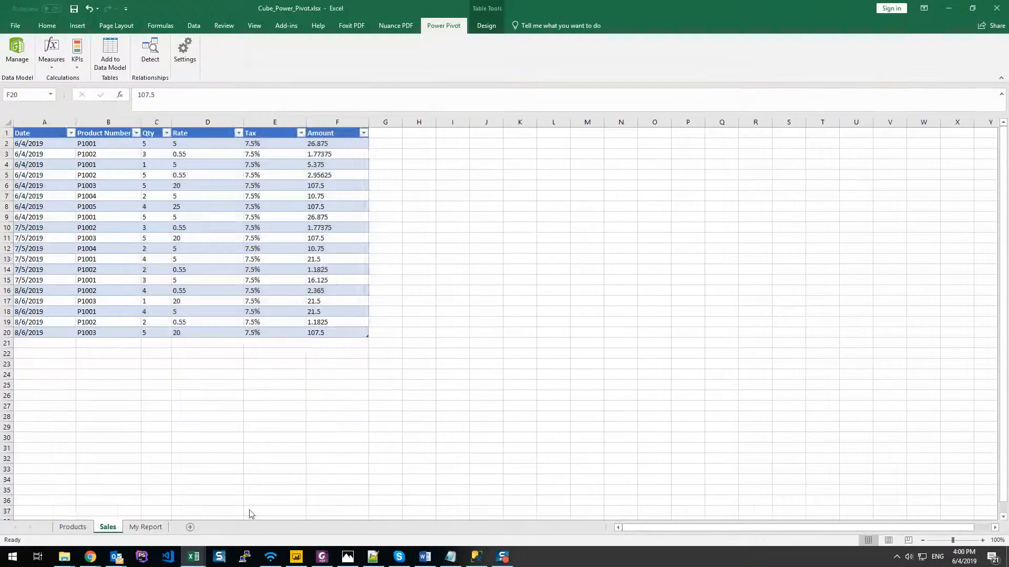
# - Try to add the Products table of Cube_Power_Pivot.xlsx to the data model
pyautogui.hotkey('ctrl', 'a')
pyautogui.click(73, 527)
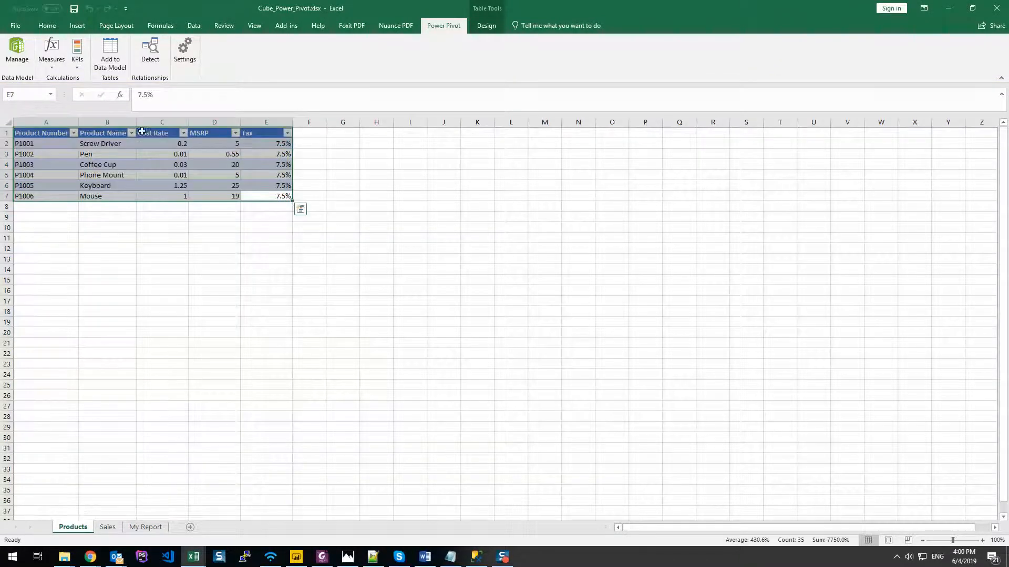
pyautogui.click(110, 51)
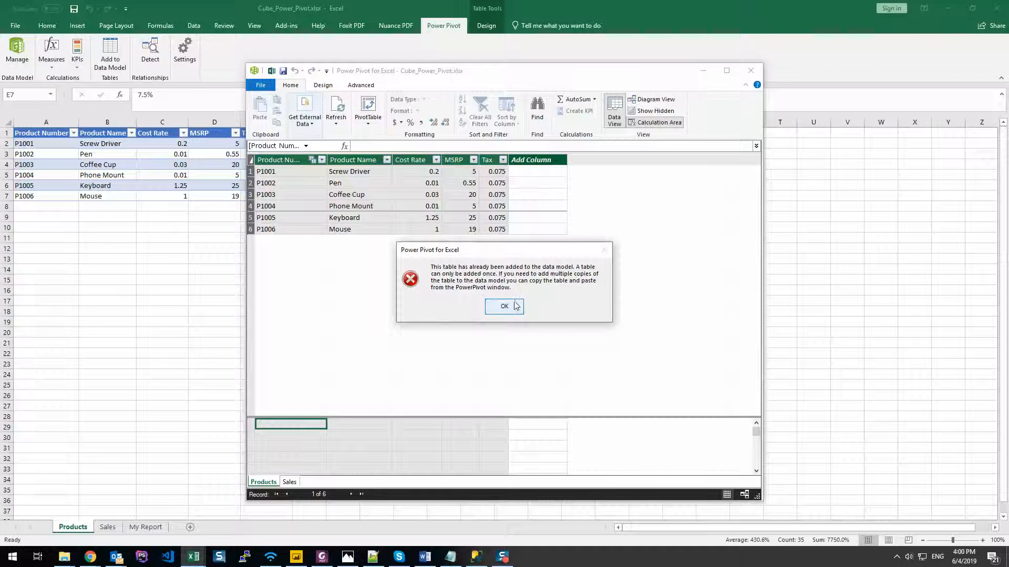
pyautogui.click(515, 305)
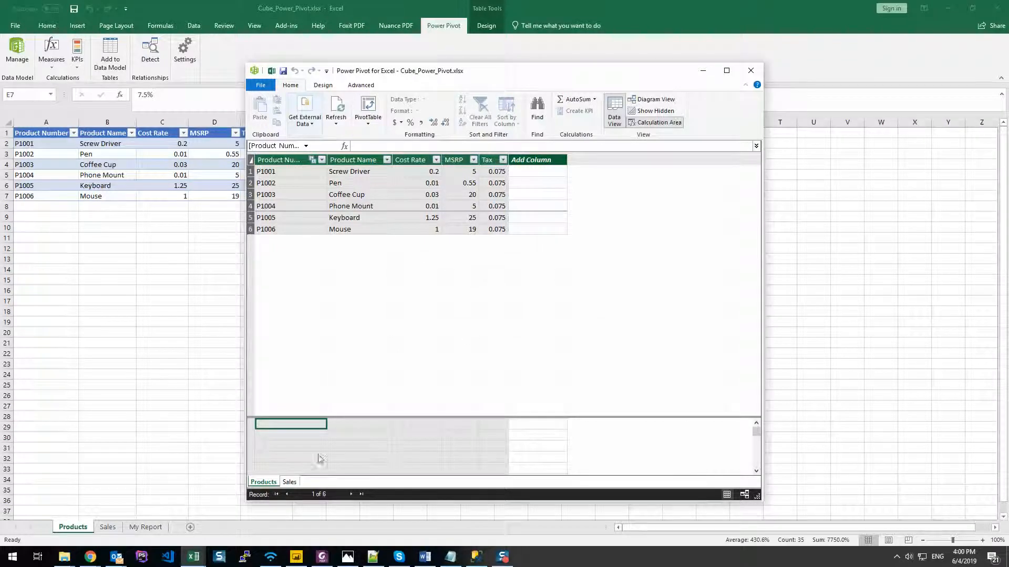
# - Compare the Product Number columns of the Products and Sales tables in the data model
pyautogui.click(268, 483)
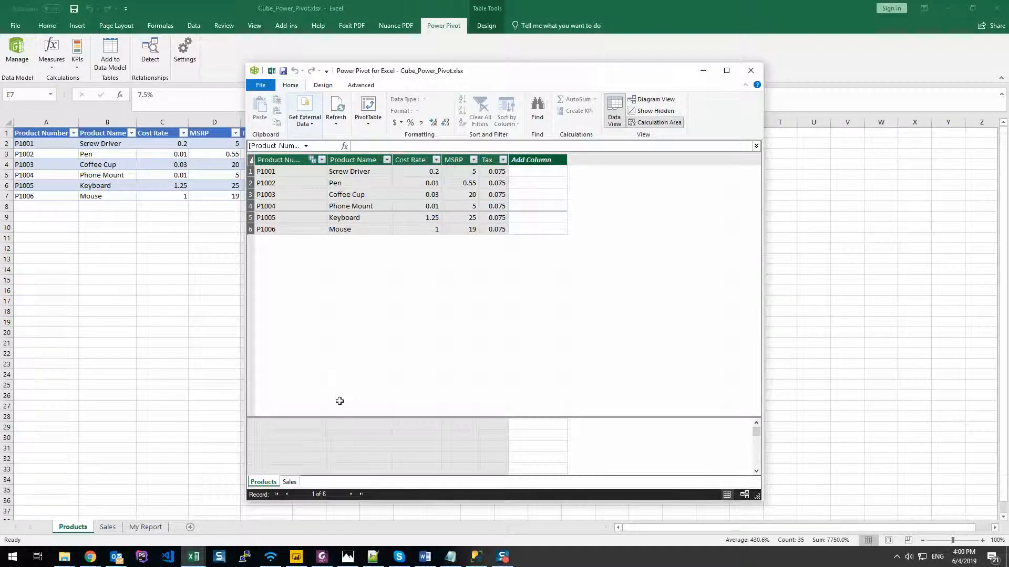
pyautogui.click(292, 159)
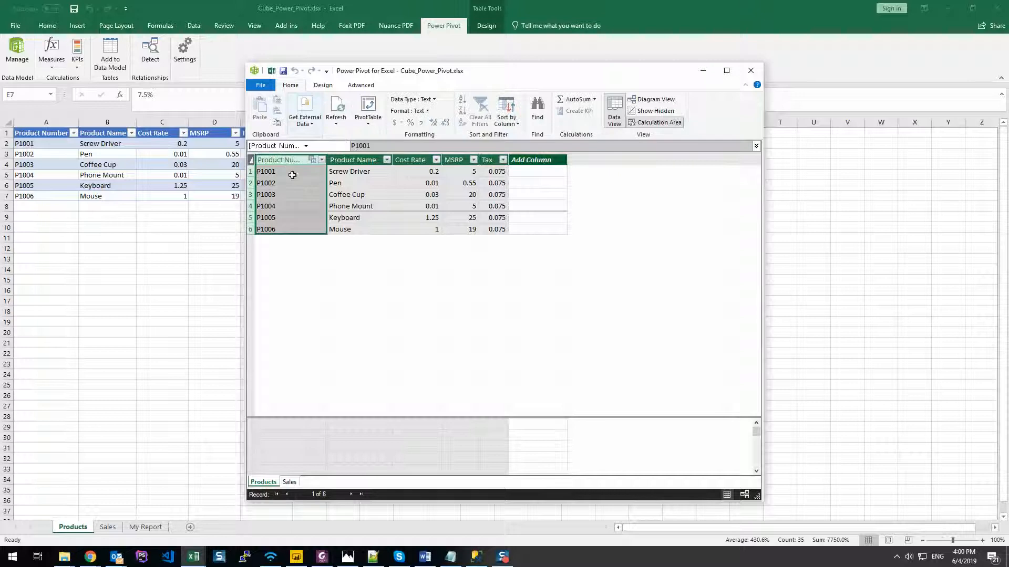
pyautogui.click(289, 483)
pyautogui.click(335, 159)
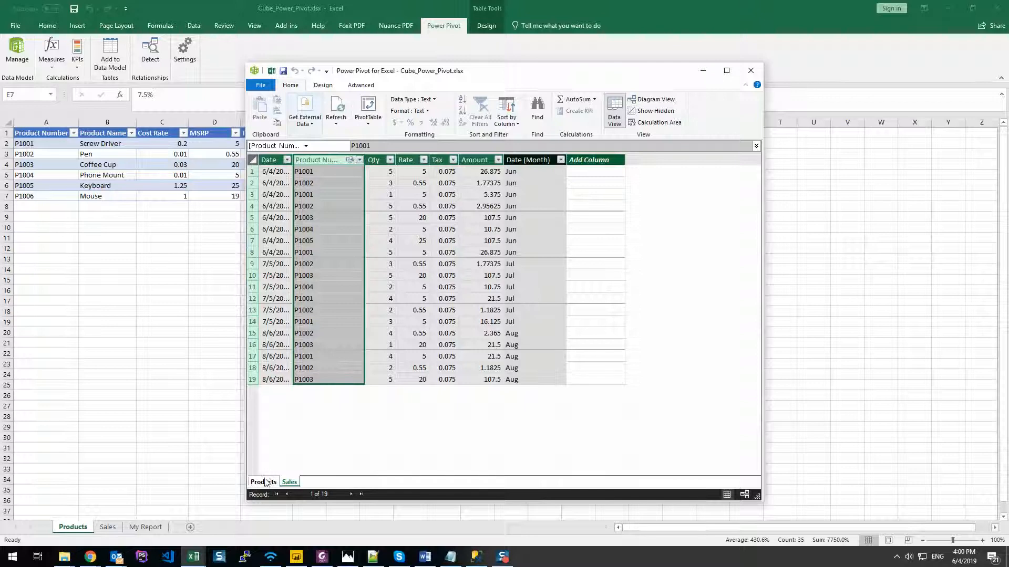
pyautogui.click(324, 335)
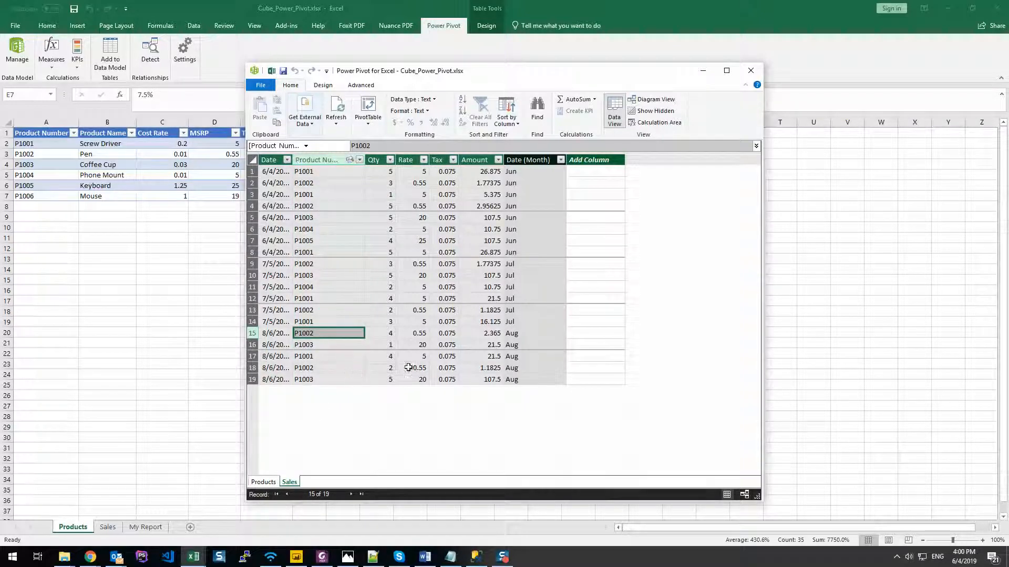
pyautogui.click(257, 482)
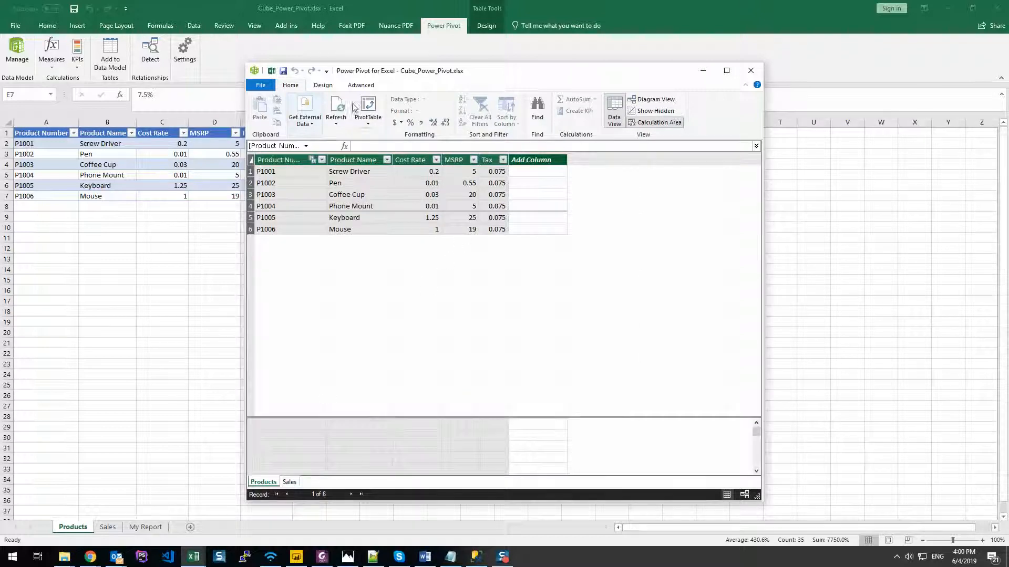
# - Delete the relationship between Sales [Product Number] and Products [Product Number], and check the relationship list
pyautogui.click(323, 85)
pyautogui.click(435, 111)
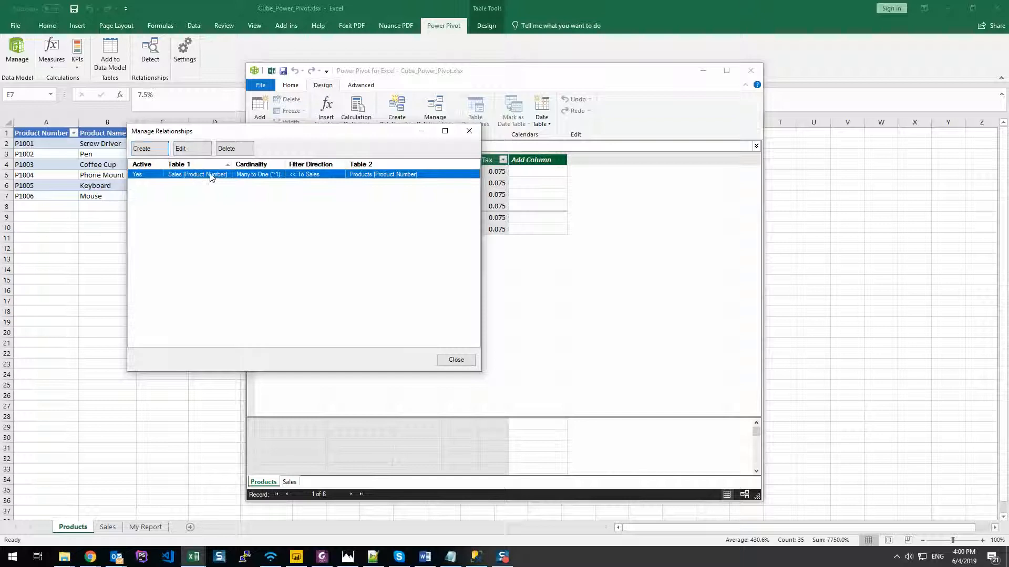
pyautogui.click(234, 149)
pyautogui.click(283, 268)
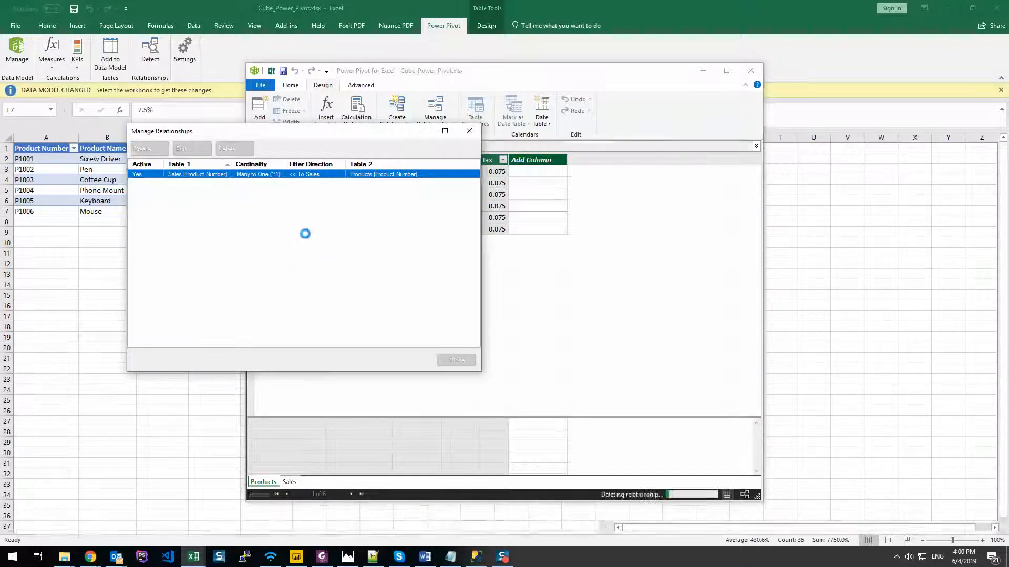
pyautogui.click(456, 360)
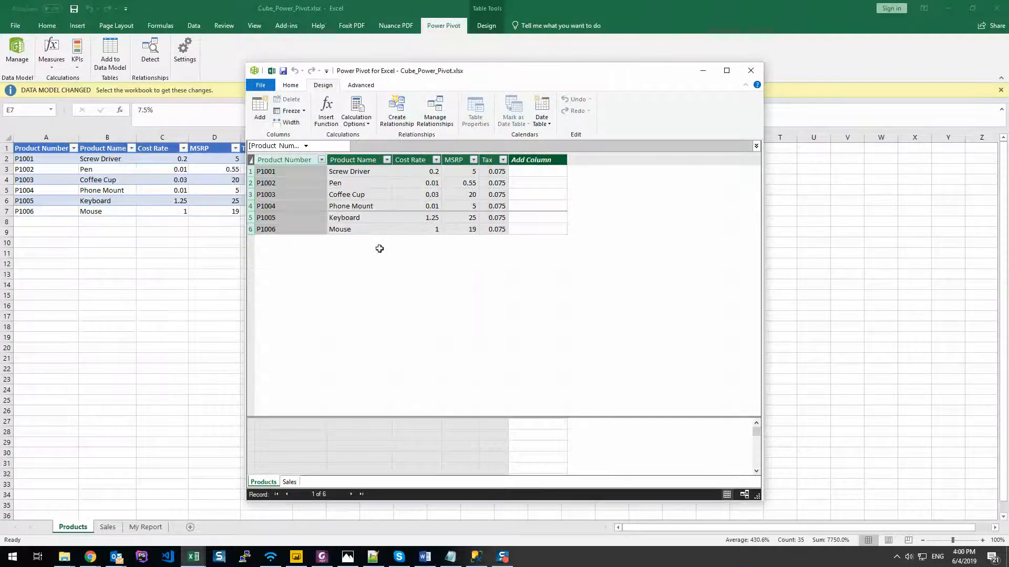
pyautogui.click(436, 112)
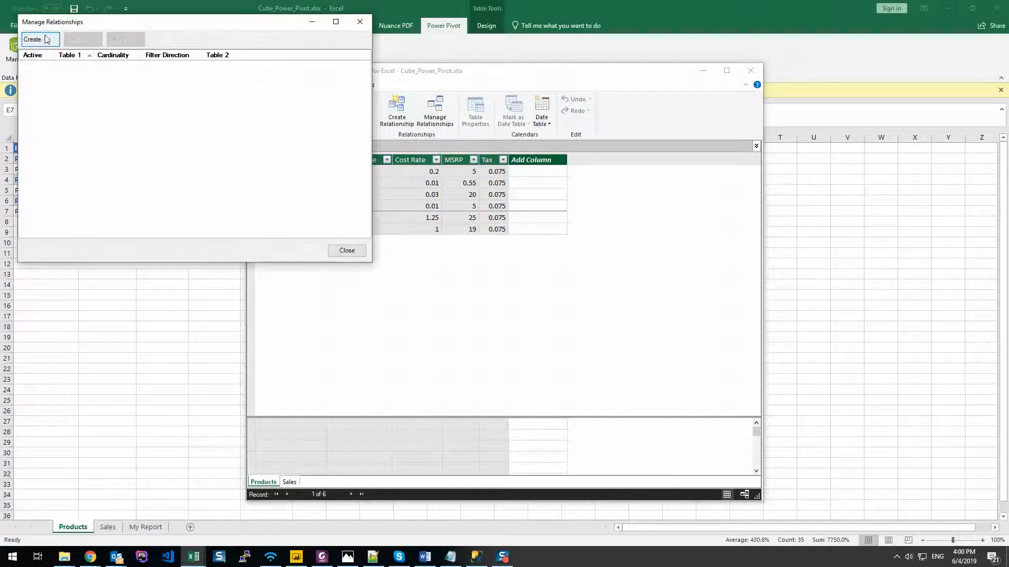
pyautogui.click(360, 22)
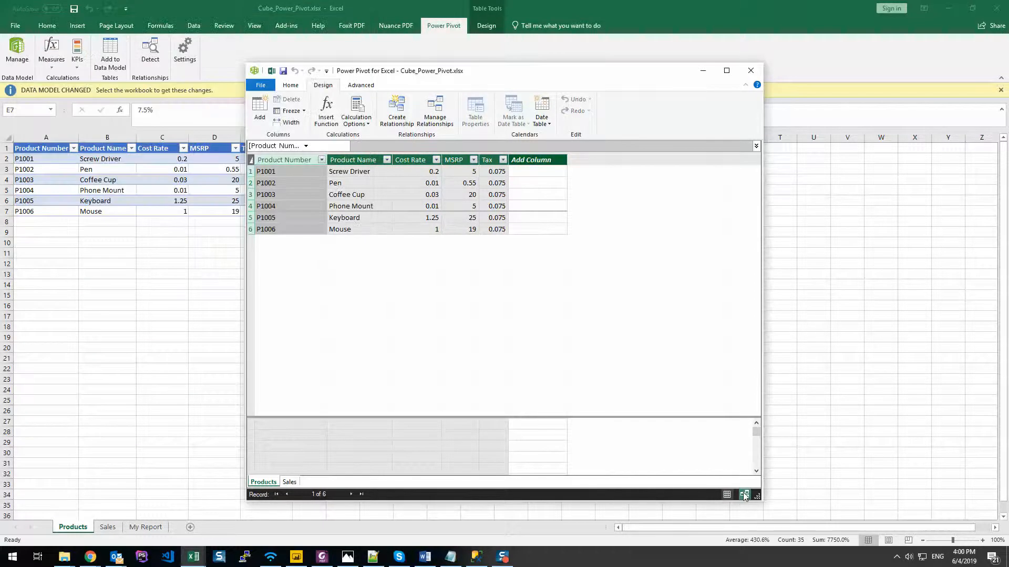
# - In the diagram view, move the Sales table closer to Products and relate Product Number in Products to Product Number in Sales
pyautogui.click(744, 495)
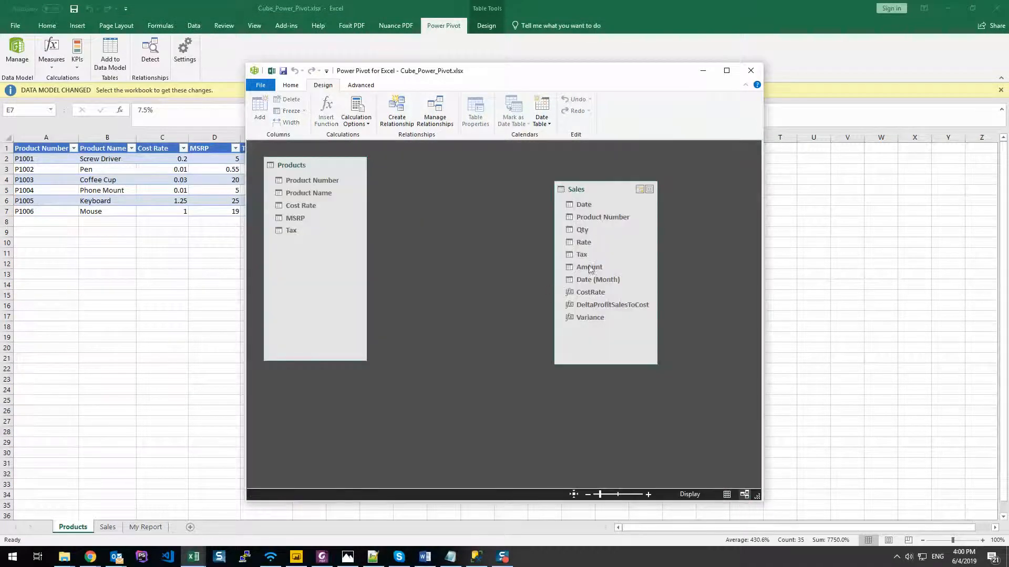
pyautogui.moveTo(583, 191); pyautogui.dragTo(472, 177)
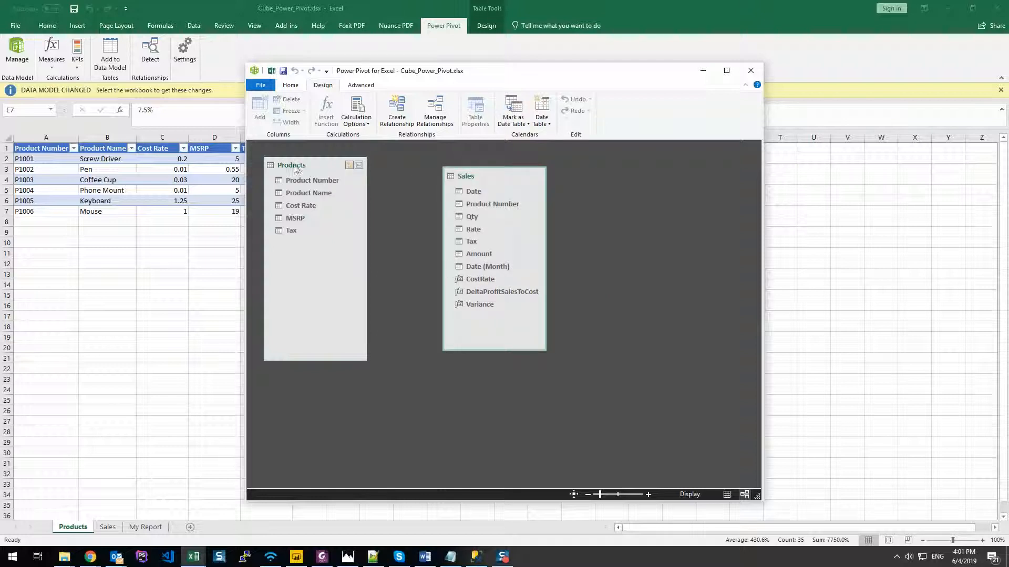
pyautogui.moveTo(314, 183); pyautogui.dragTo(481, 203)
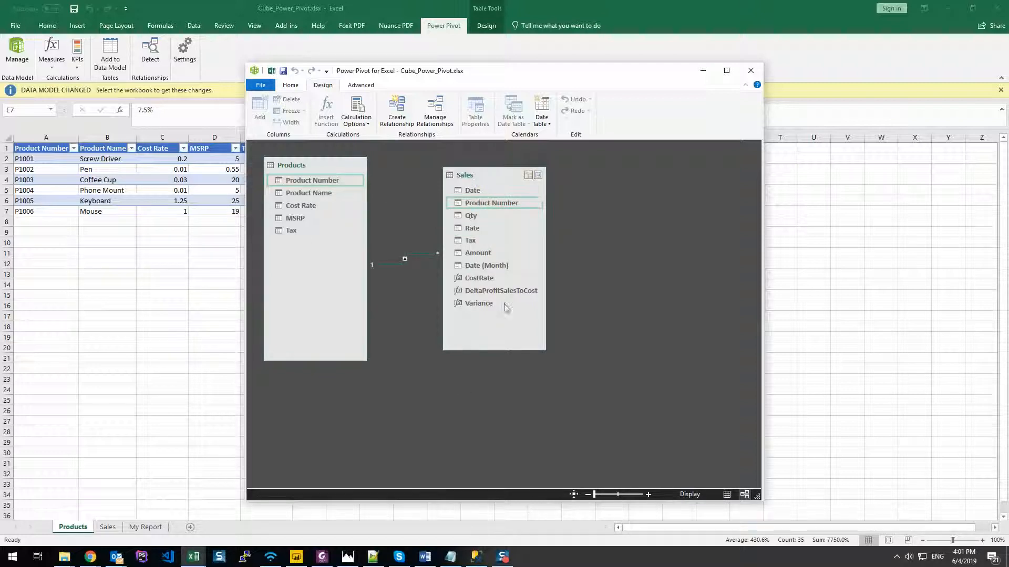
# - Delete the measures CostRate, DeltaProfitSalesToCost and Variance from the Sales table in the model
pyautogui.click(479, 280)
pyautogui.rightClick(479, 281)
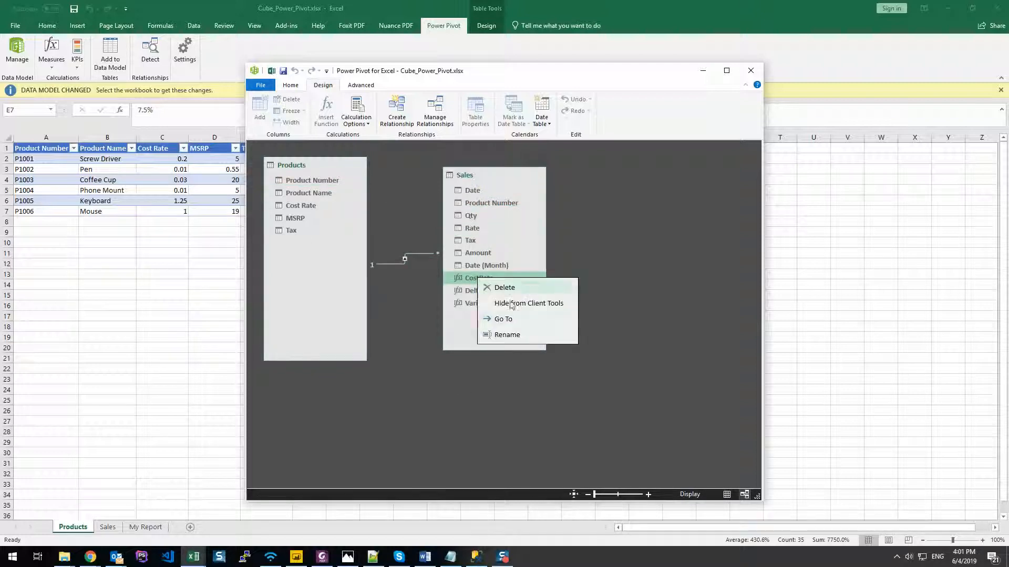
pyautogui.click(488, 287)
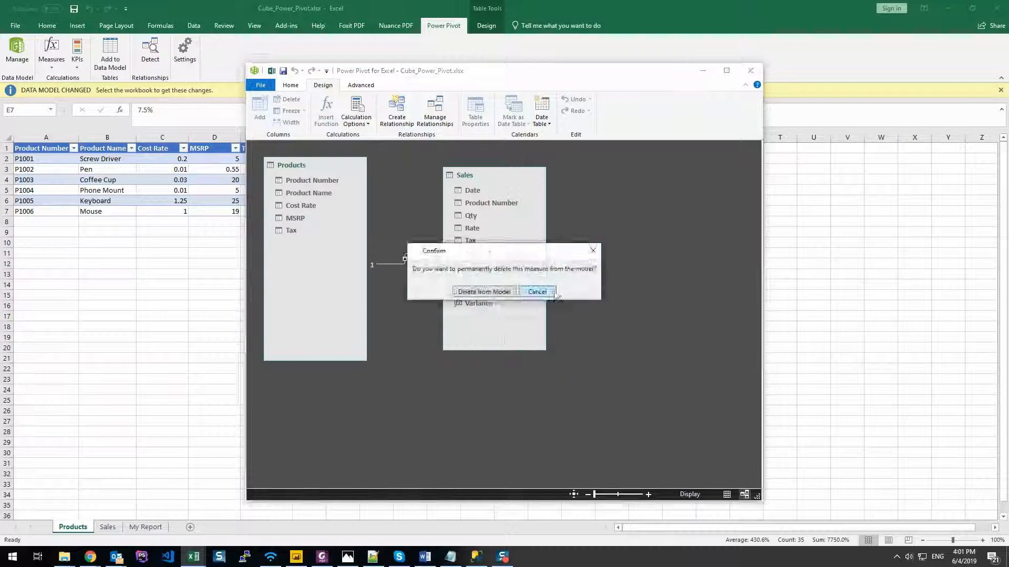
pyautogui.click(484, 292)
pyautogui.rightClick(478, 279)
pyautogui.click(505, 288)
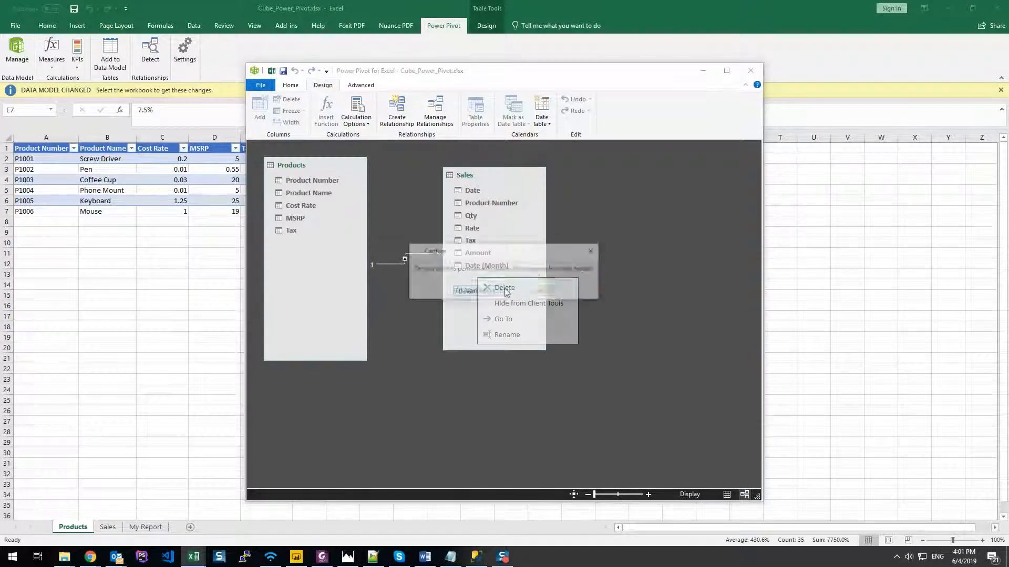
pyautogui.click(489, 290)
pyautogui.rightClick(487, 280)
pyautogui.click(498, 290)
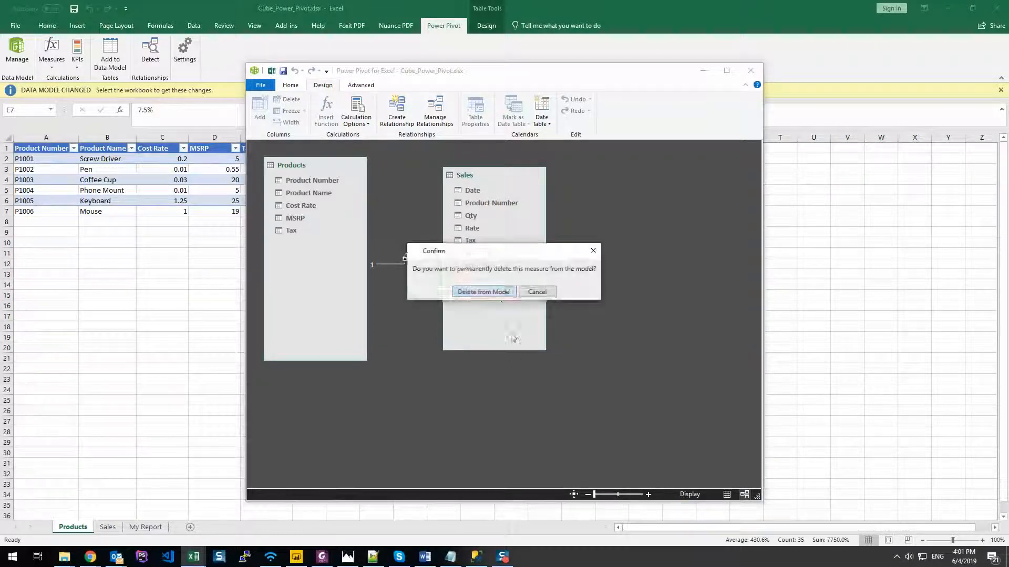
pyautogui.click(476, 290)
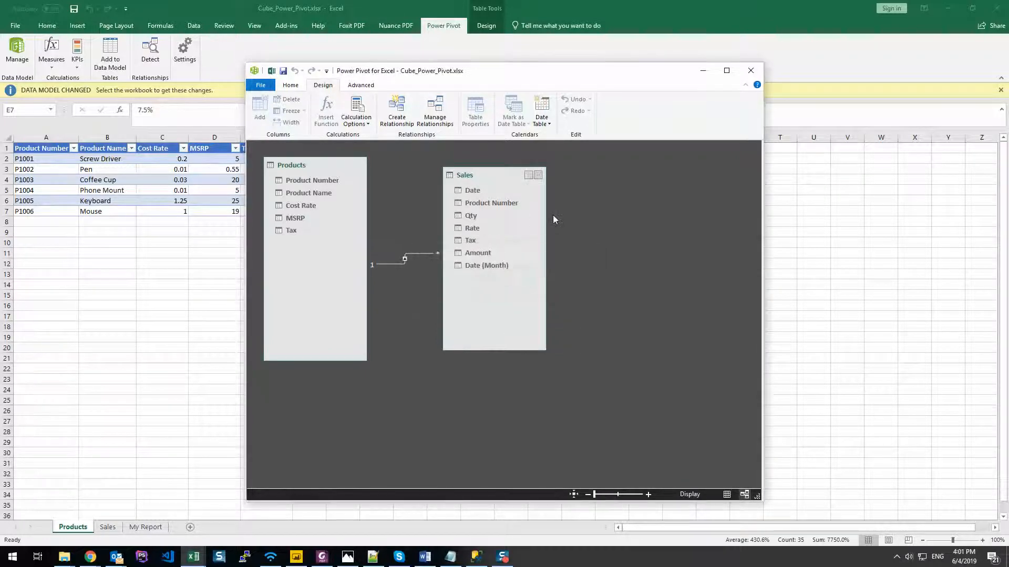
# - Delete the Date (Month) column from the Sales table in the model and close the Power Pivot window
pyautogui.rightClick(483, 266)
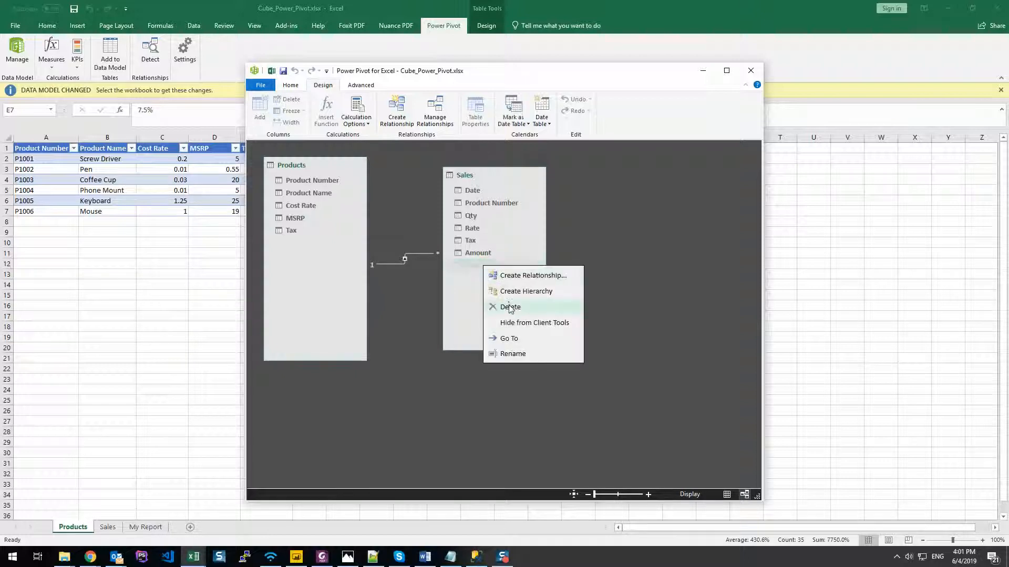
pyautogui.click(509, 306)
pyautogui.click(493, 290)
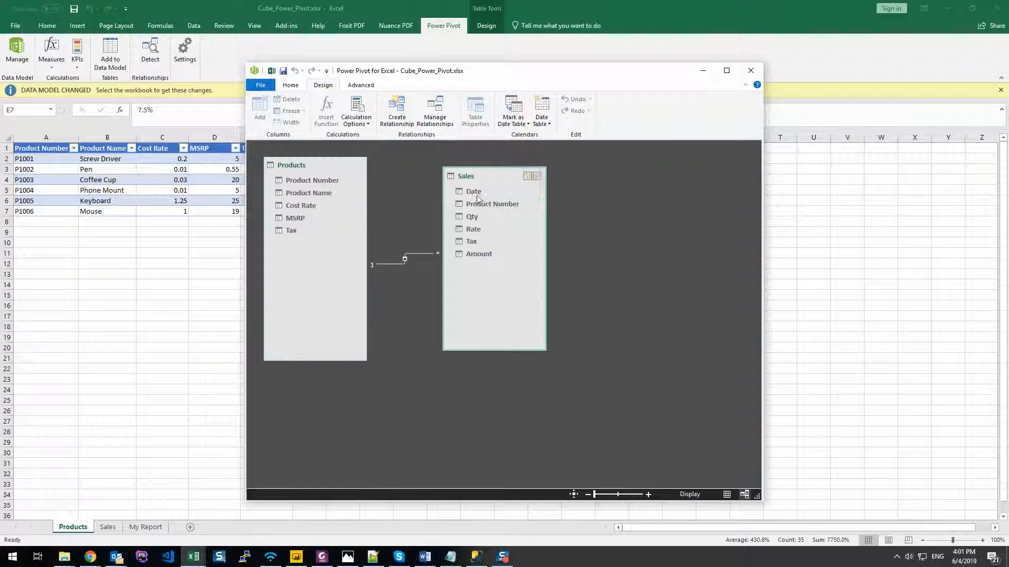
pyautogui.click(476, 253)
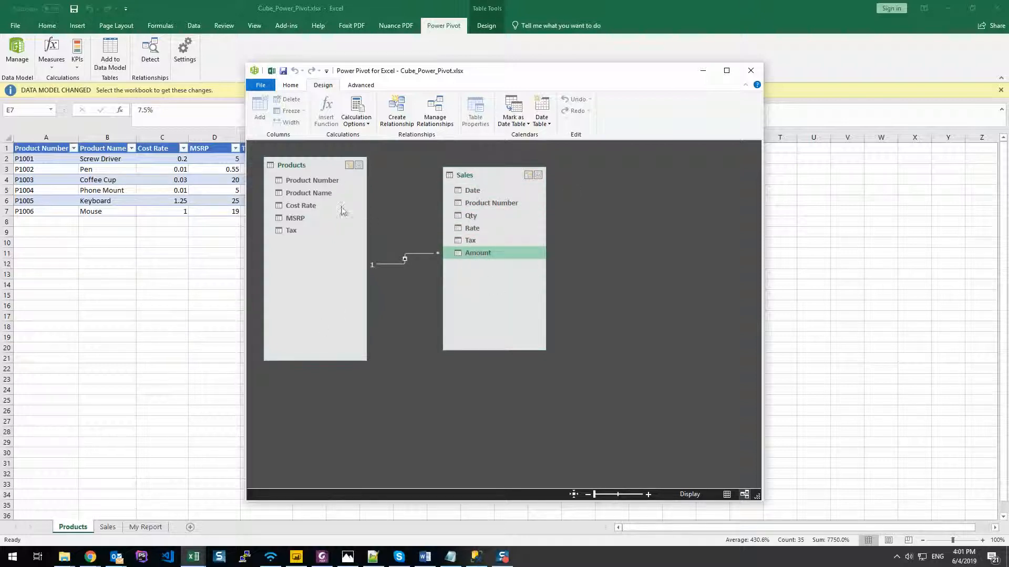
pyautogui.click(750, 70)
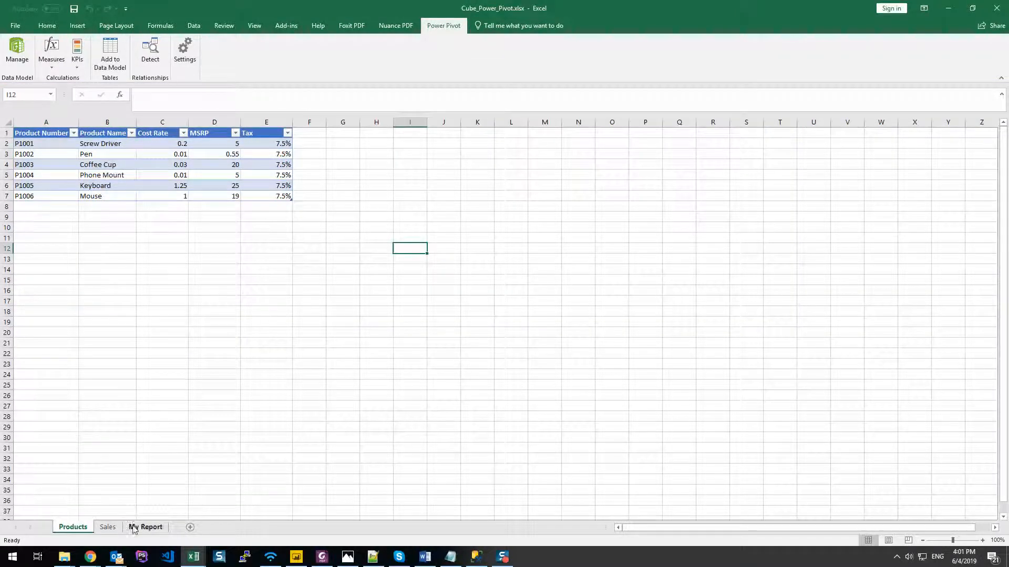
# - Delete the old PivotTable and its Product Name slicer from the My Report sheet, clearing A1:E8
pyautogui.click(145, 527)
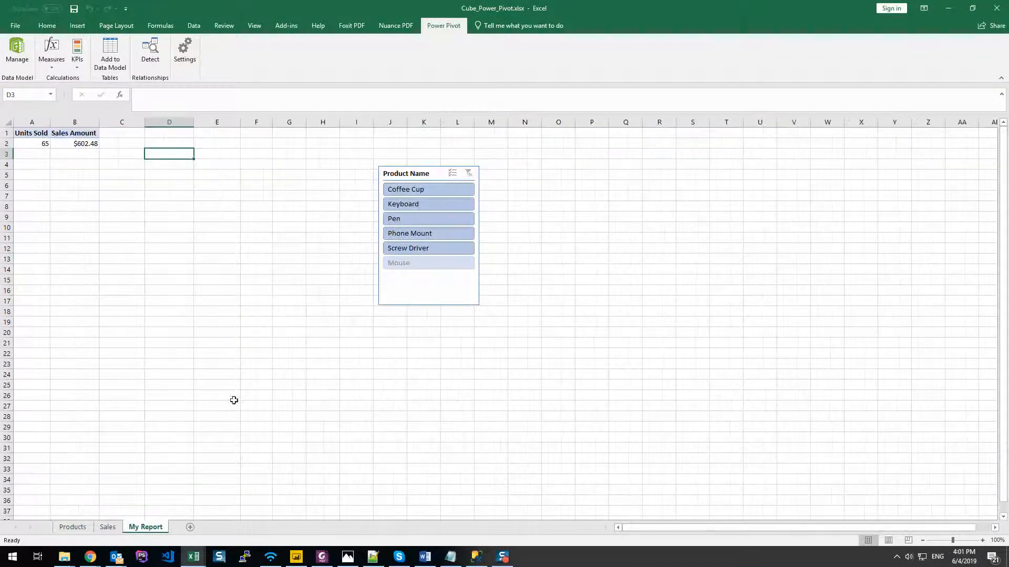
pyautogui.moveTo(127, 155); pyautogui.dragTo(31, 133)
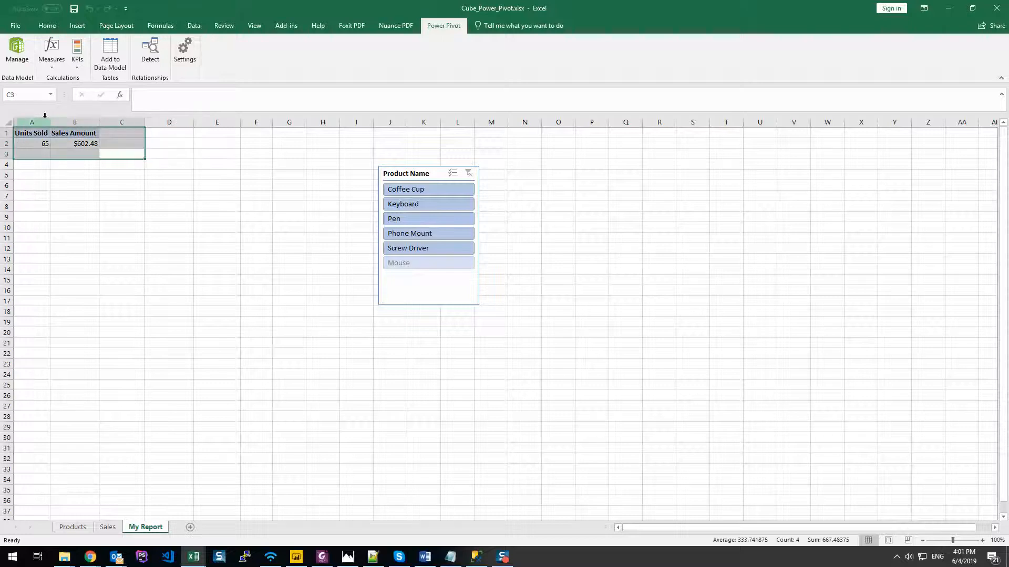
pyautogui.click(191, 204)
pyautogui.moveTo(210, 205); pyautogui.dragTo(30, 90)
pyautogui.press('Delete')
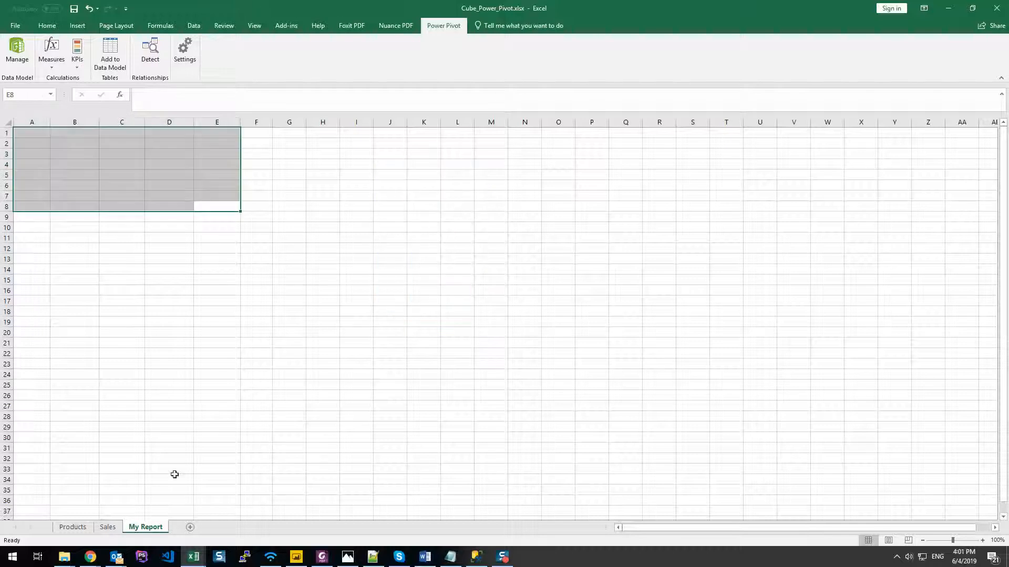
# - Look through the Products, Sales and My Report sheets to review the source tables and the report sheet
pyautogui.click(79, 527)
pyautogui.click(103, 528)
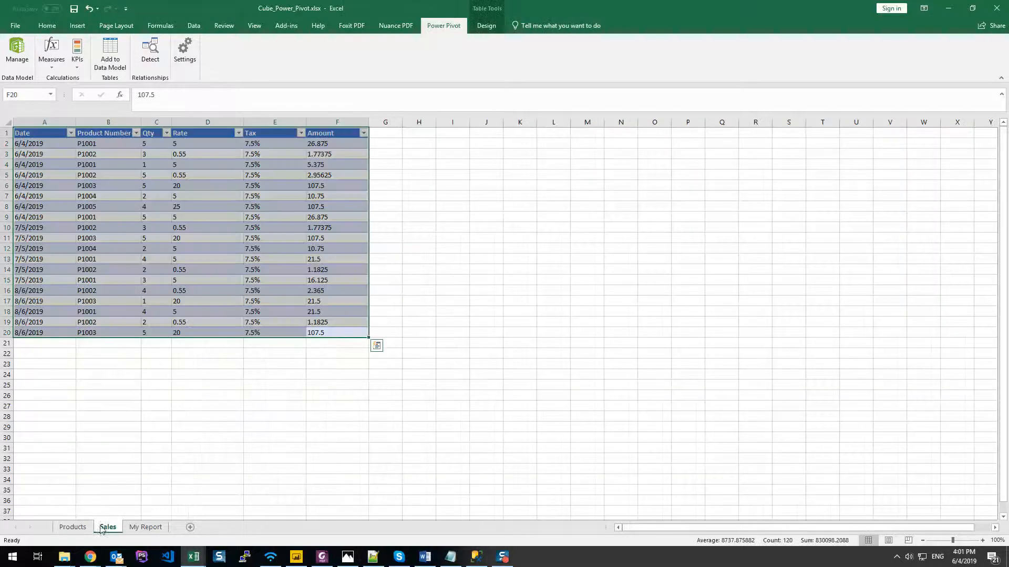
pyautogui.click(143, 527)
pyautogui.moveTo(233, 541)
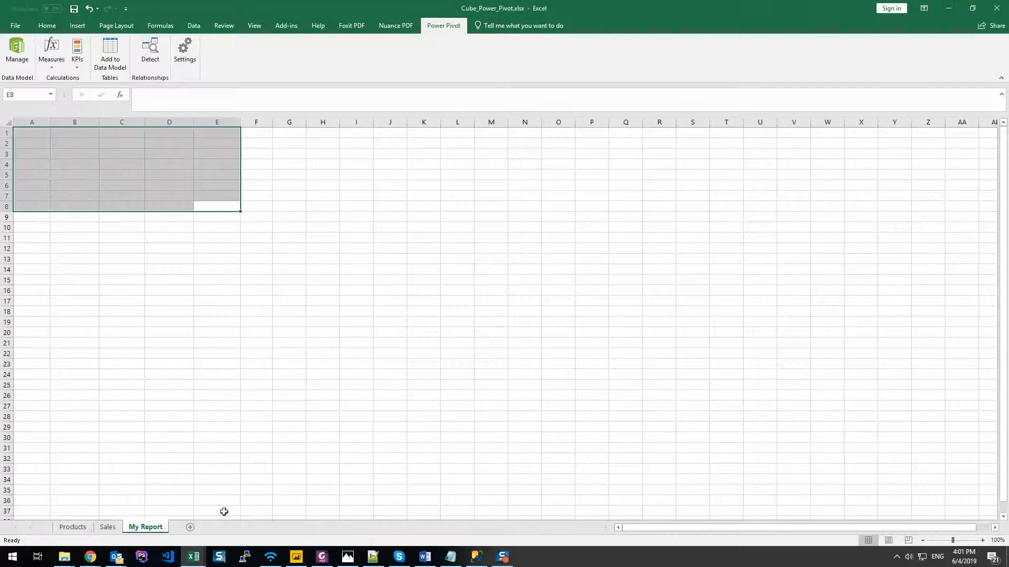
pyautogui.click(73, 527)
pyautogui.click(108, 528)
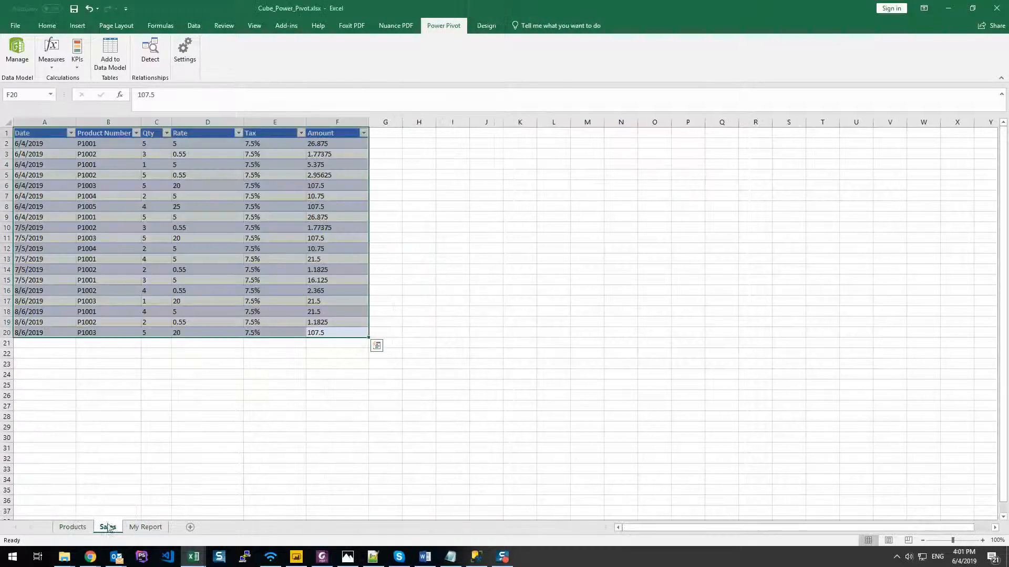
pyautogui.rightClick(272, 178)
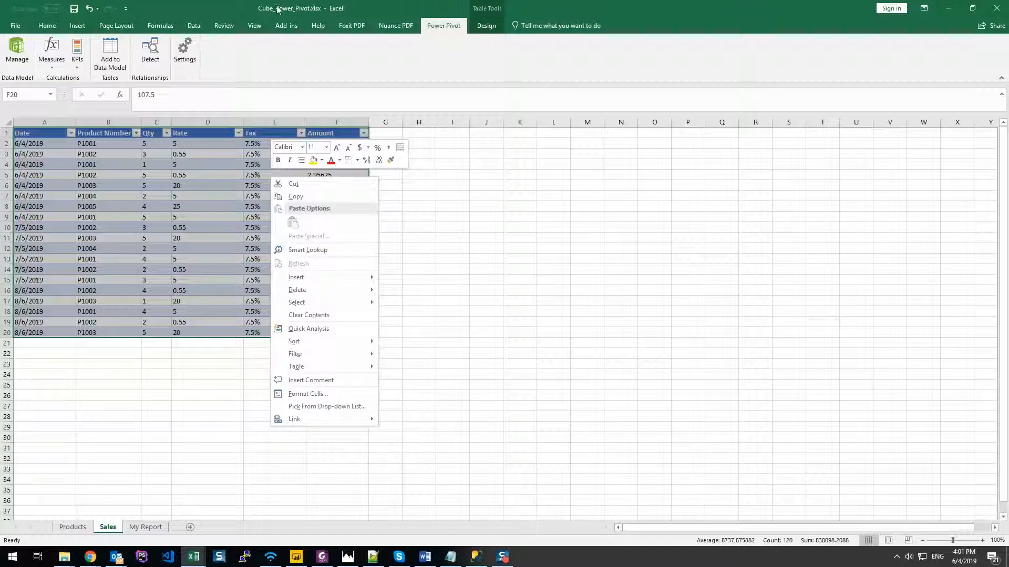
pyautogui.click(297, 10)
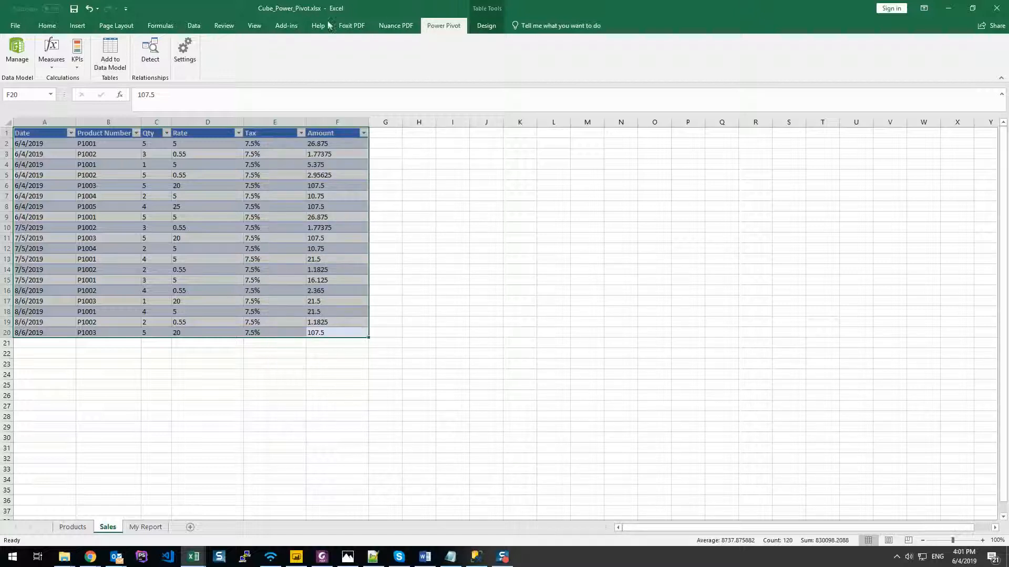
# - Check the Product Number relationship between Sales and Products in the Power Pivot relationship list and diagram view
pyautogui.click(16, 47)
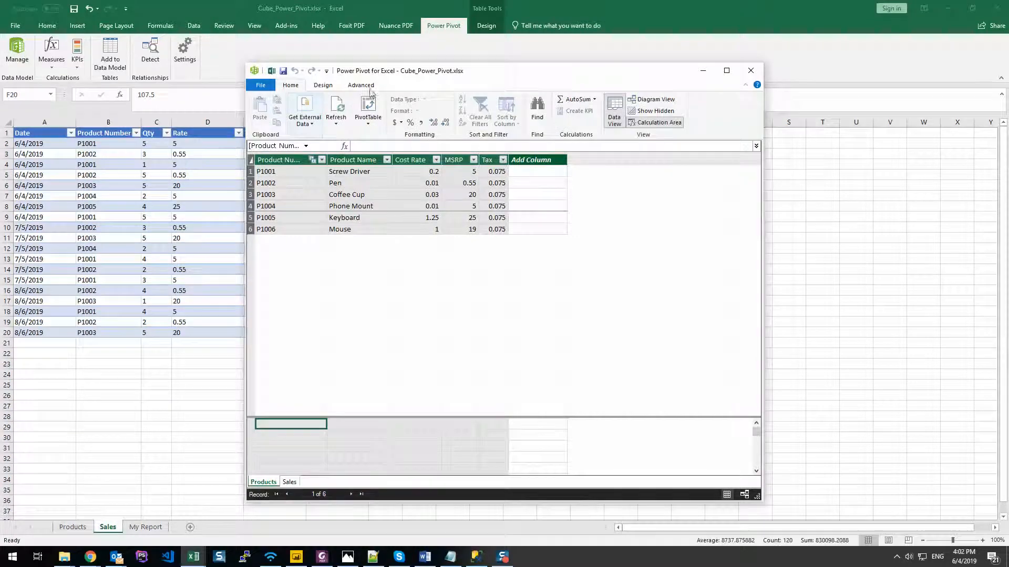
pyautogui.click(324, 85)
pyautogui.click(435, 111)
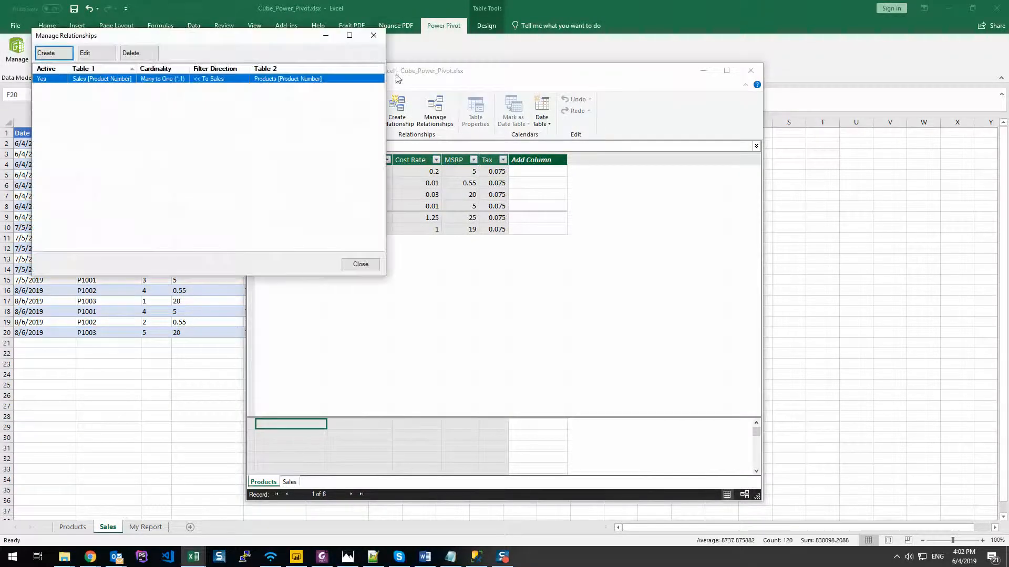
pyautogui.click(372, 36)
pyautogui.click(744, 495)
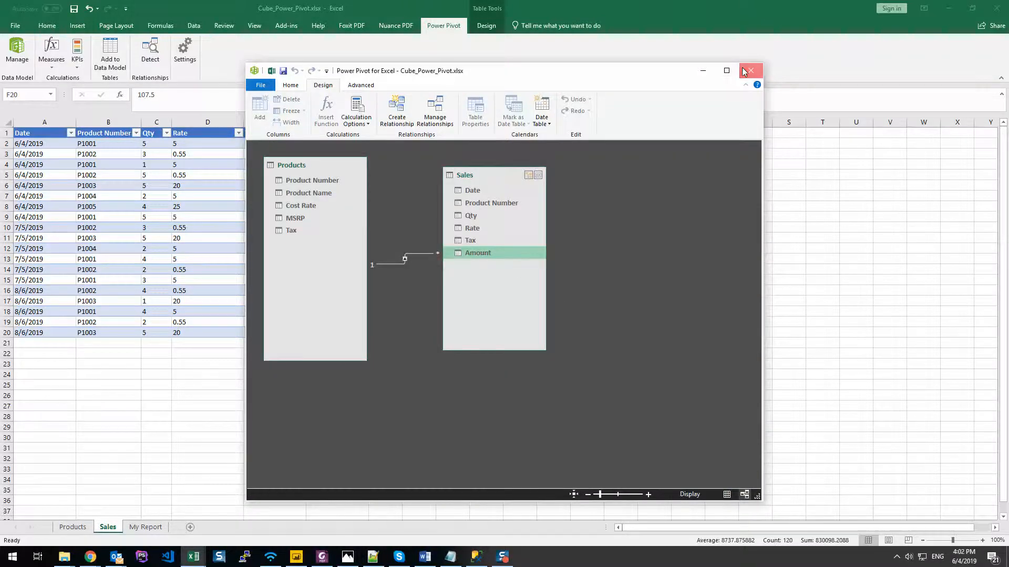
pyautogui.click(744, 71)
pyautogui.click(451, 373)
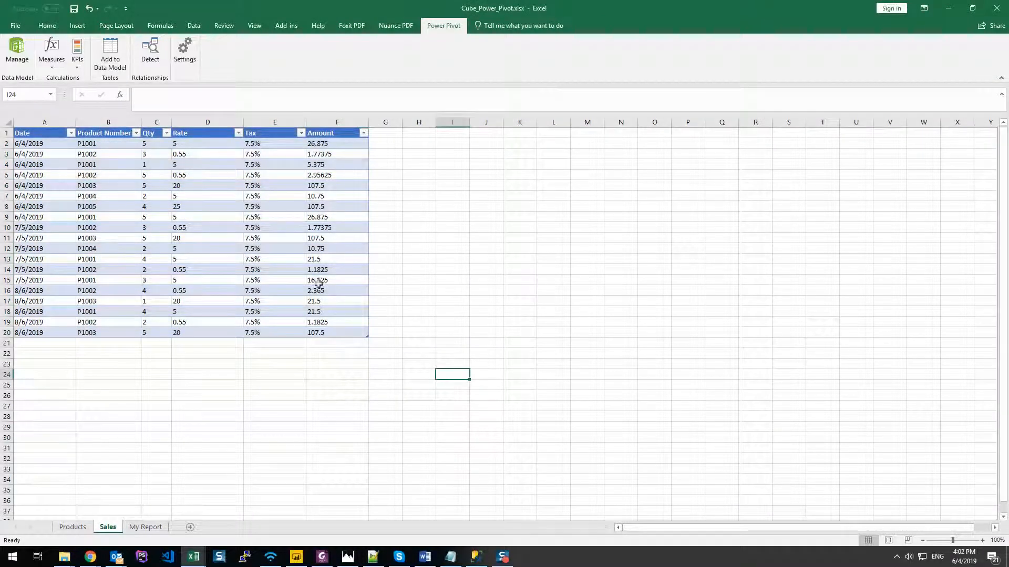
pyautogui.moveTo(339, 332); pyautogui.dragTo(18, 129)
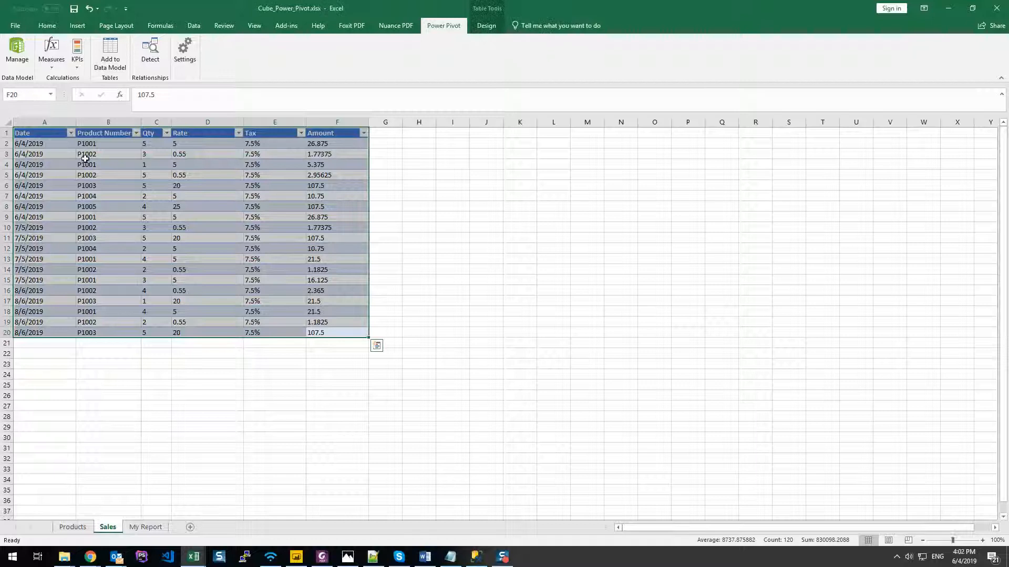
pyautogui.click(247, 438)
pyautogui.moveTo(347, 333); pyautogui.dragTo(18, 132)
pyautogui.click(26, 24)
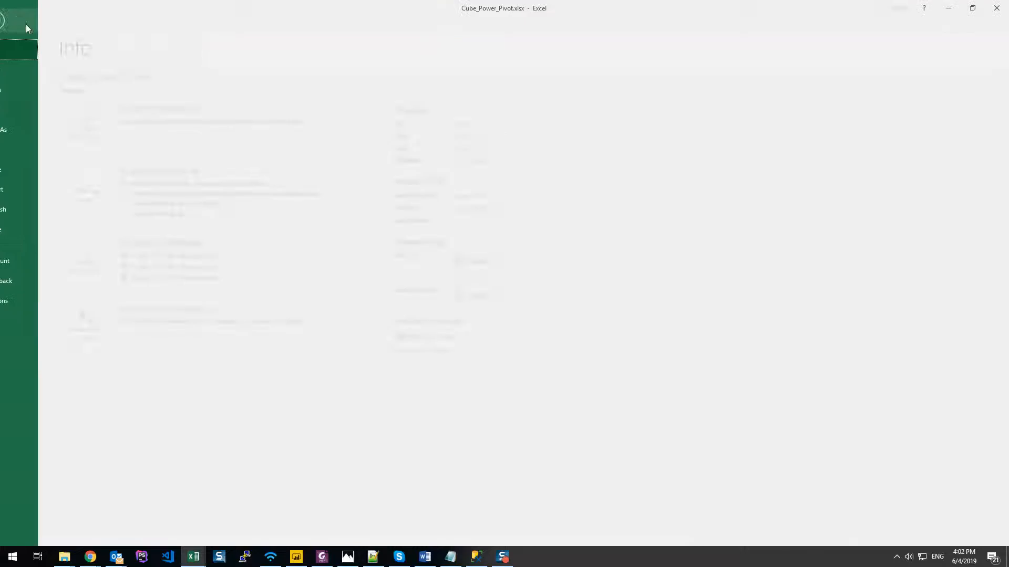
pyautogui.click(13, 17)
pyautogui.click(76, 25)
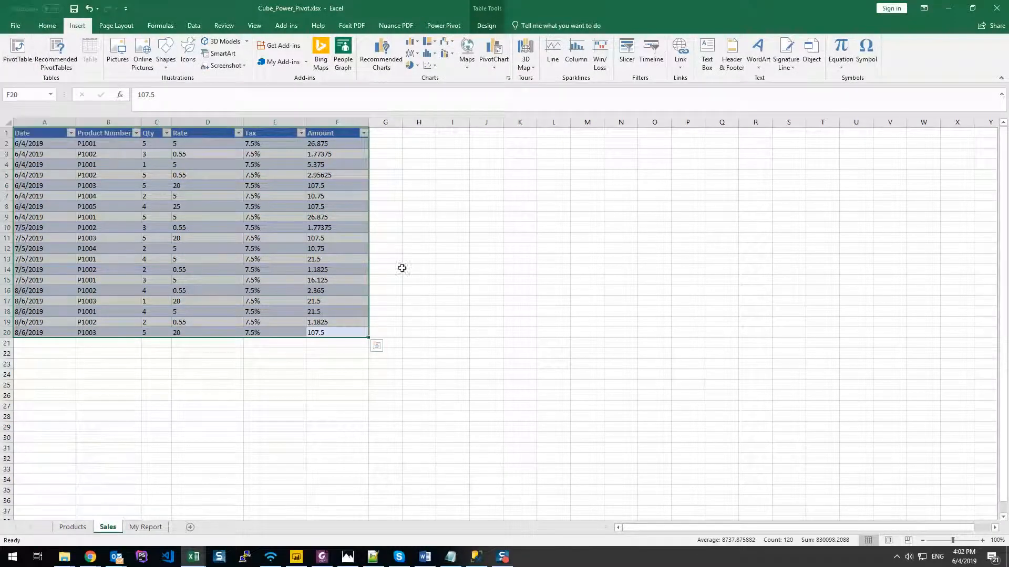
pyautogui.click(430, 185)
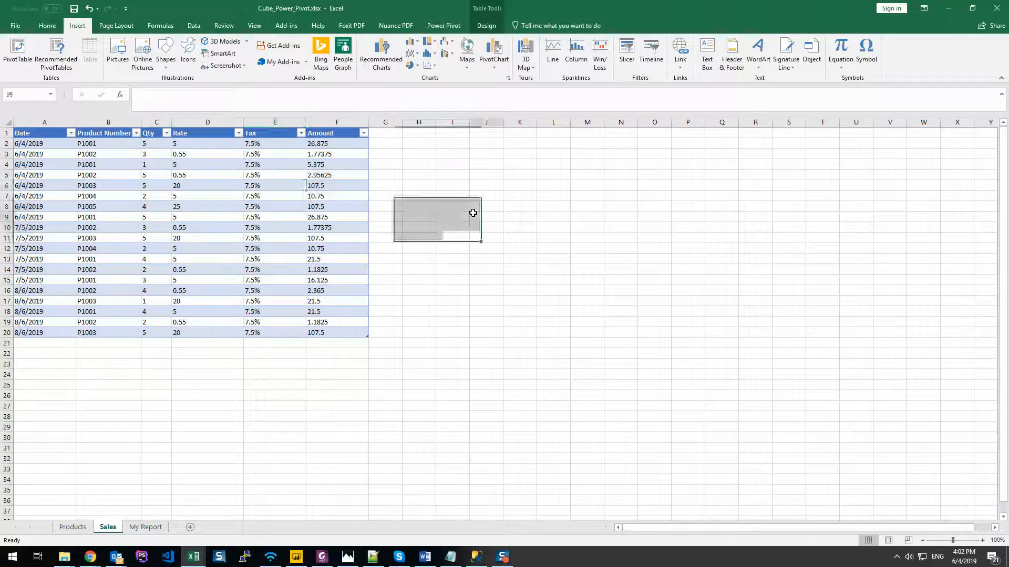
# - Turn off the header filter buttons on both the Sales table and the Products table
pyautogui.click(275, 185)
pyautogui.click(486, 25)
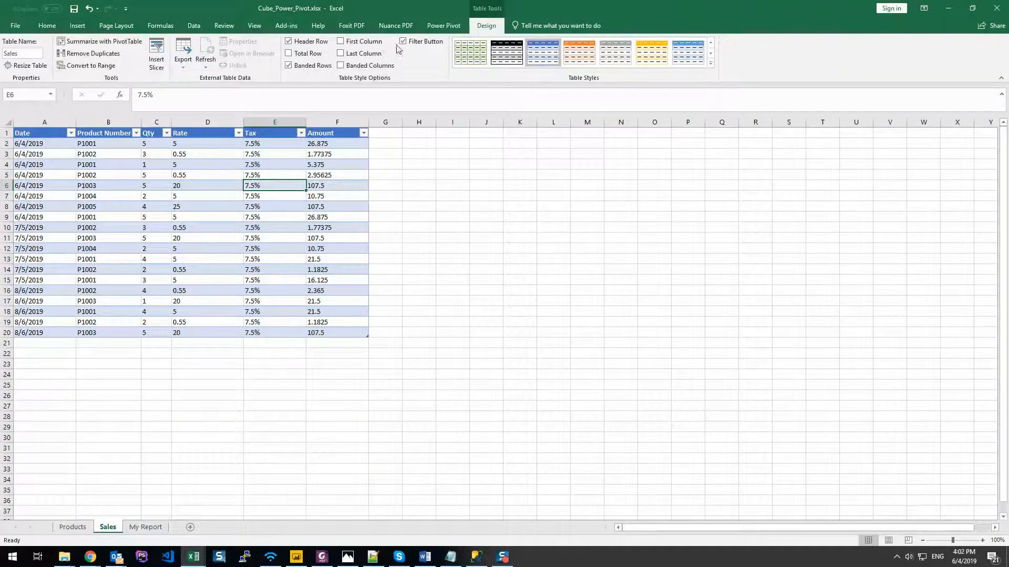
pyautogui.click(403, 41)
pyautogui.click(72, 527)
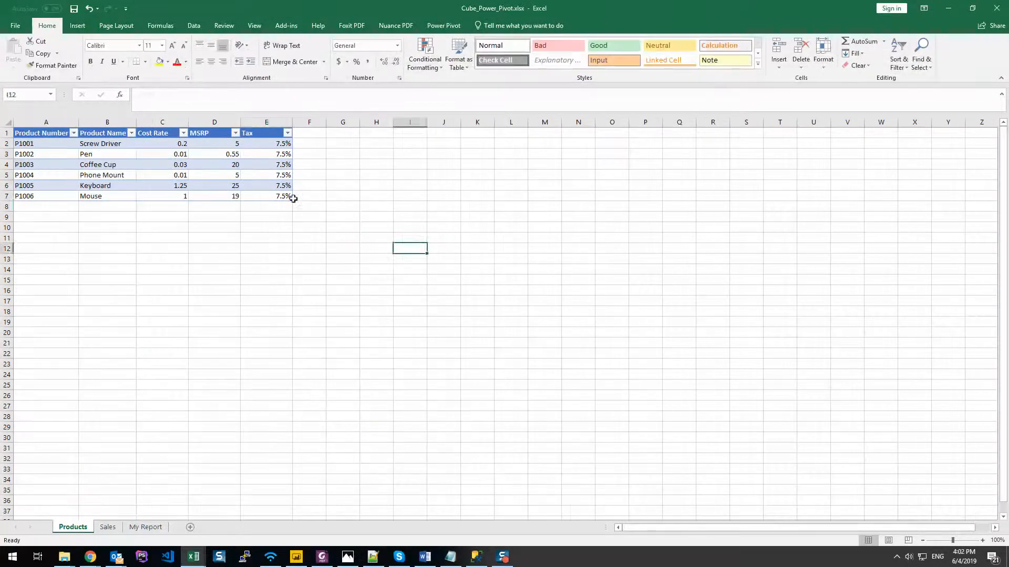
pyautogui.click(291, 198)
pyautogui.click(381, 224)
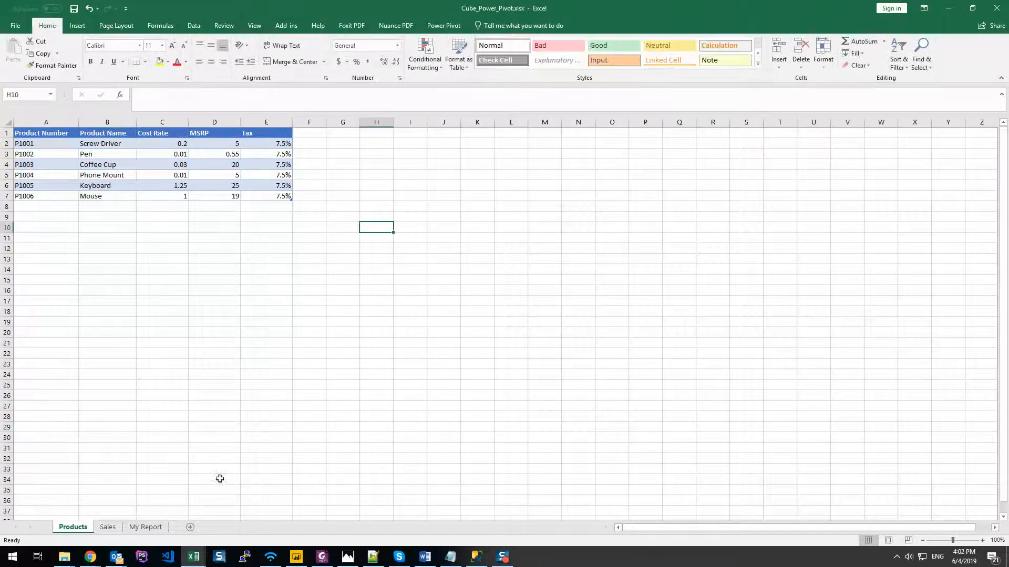
# - Insert a PivotTable based on the Sales table in the existing Sales worksheet at cell I3
pyautogui.click(146, 527)
pyautogui.click(100, 528)
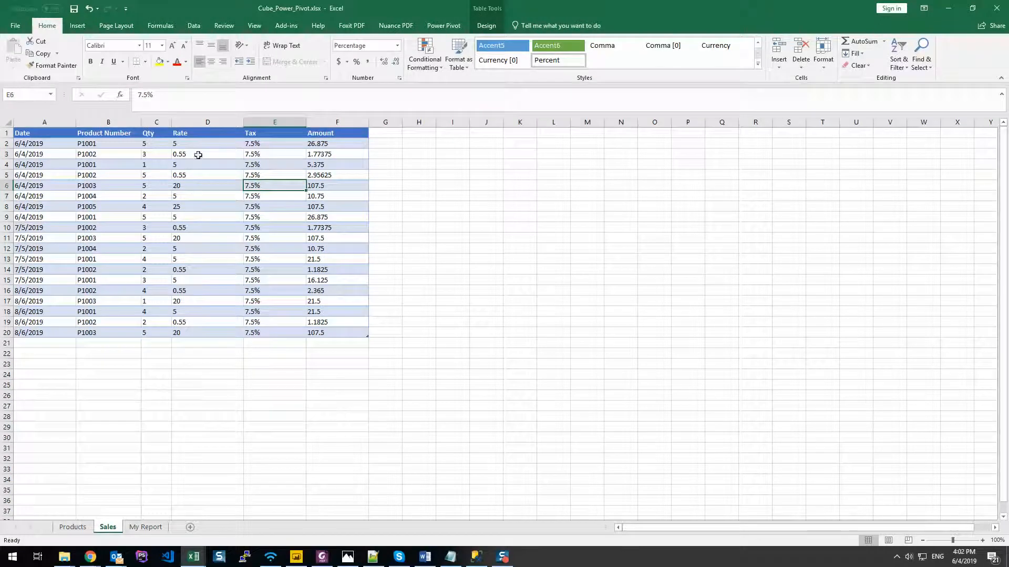
pyautogui.moveTo(336, 333); pyautogui.dragTo(23, 133)
pyautogui.click(41, 55)
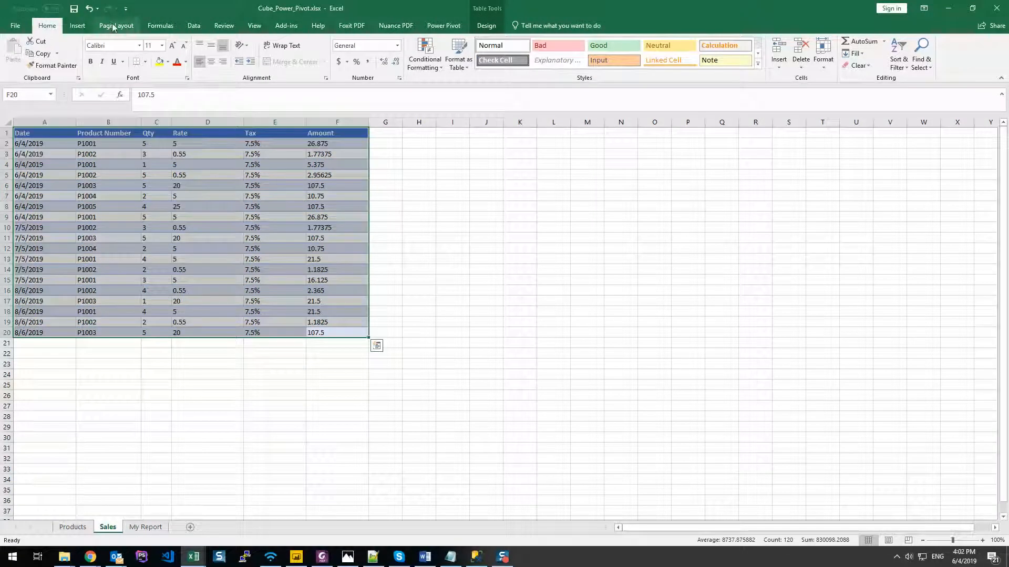
pyautogui.click(77, 25)
pyautogui.click(18, 53)
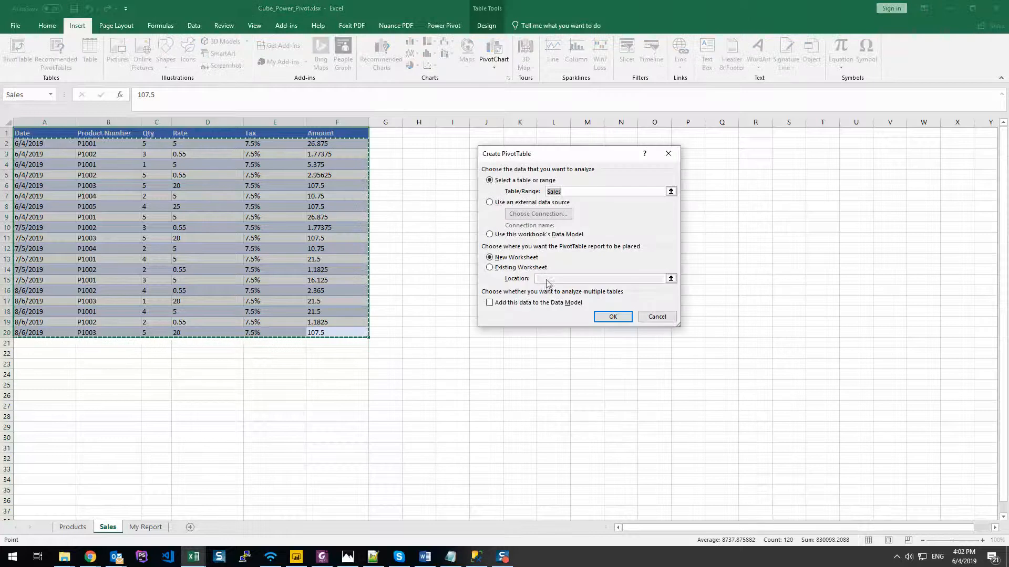
pyautogui.click(505, 267)
pyautogui.moveTo(551, 156); pyautogui.dragTo(603, 153)
pyautogui.click(460, 157)
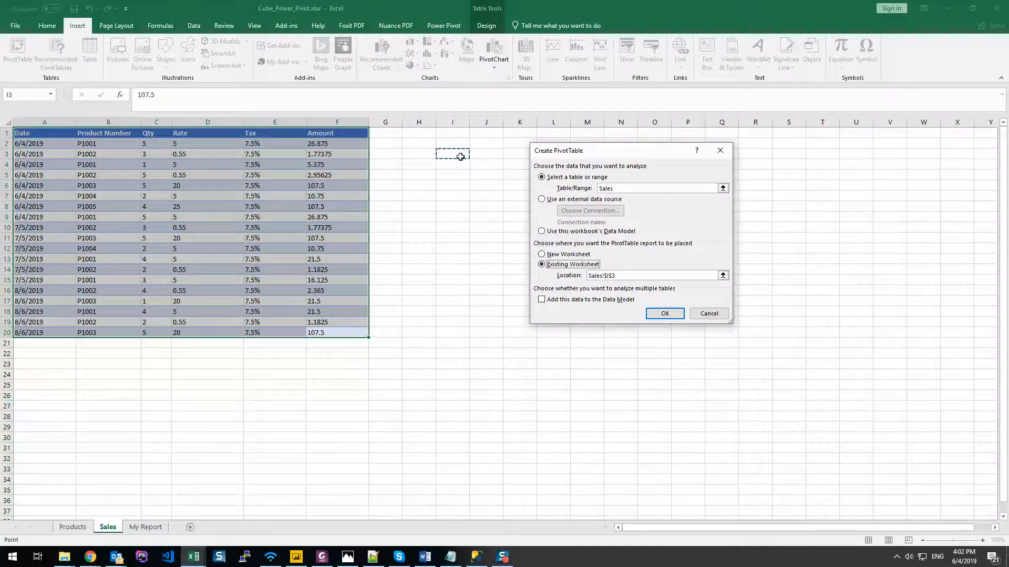
pyautogui.click(658, 313)
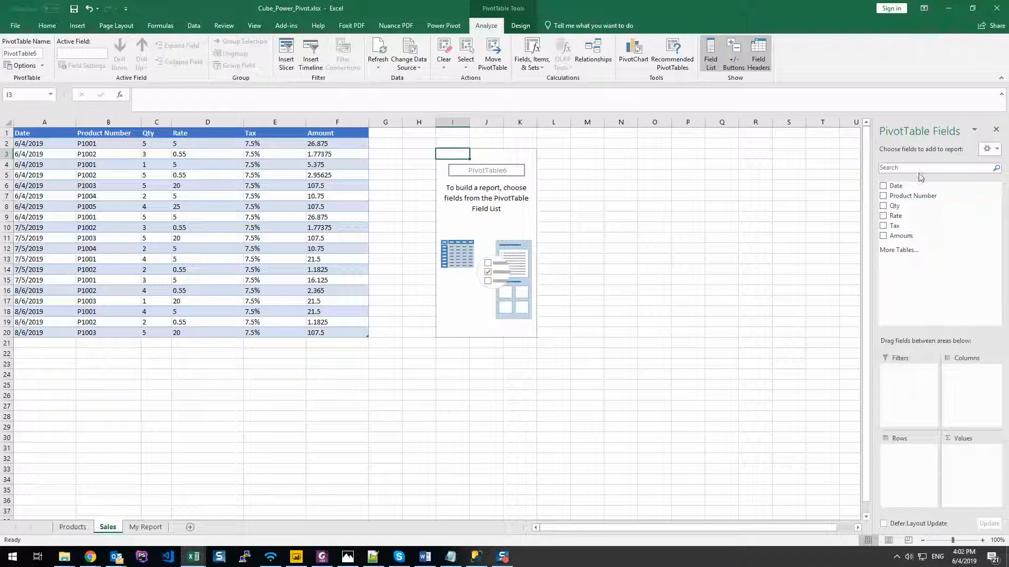
# - Request more tables for the Sales PivotTable, decline creating a new PivotTable, and delete the empty one at I3
pyautogui.click(894, 255)
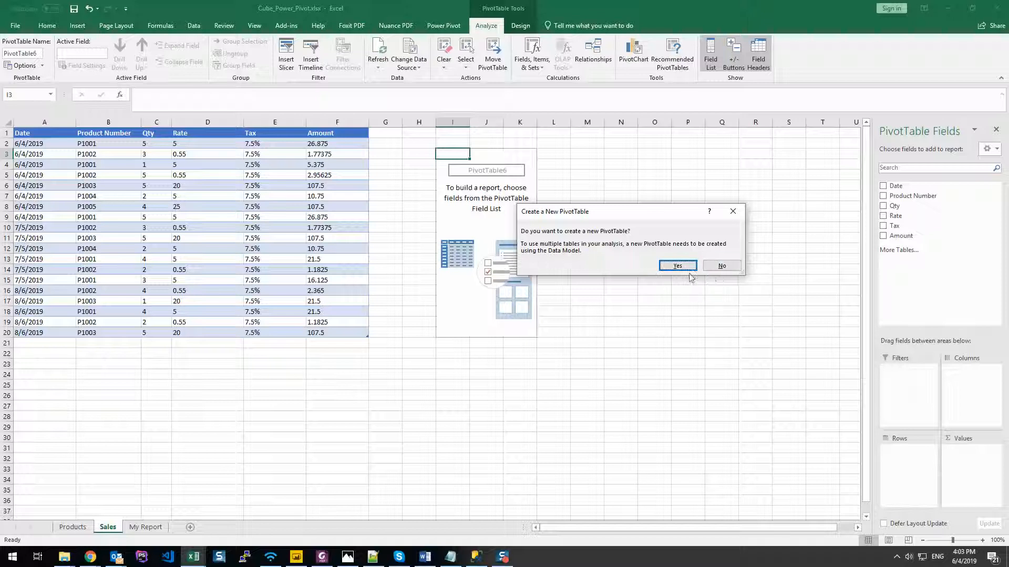
pyautogui.click(721, 266)
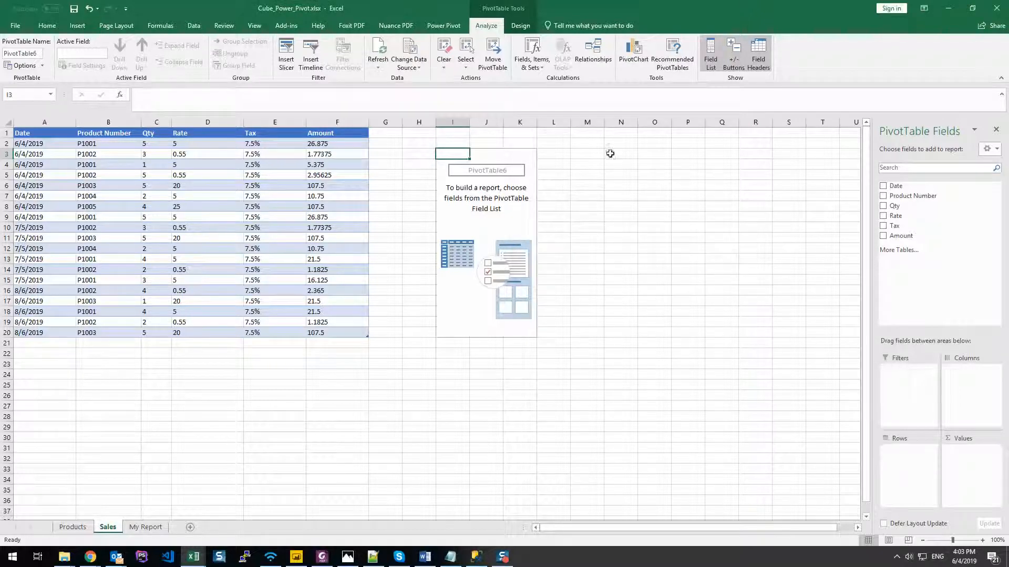
pyautogui.moveTo(449, 156); pyautogui.dragTo(581, 369)
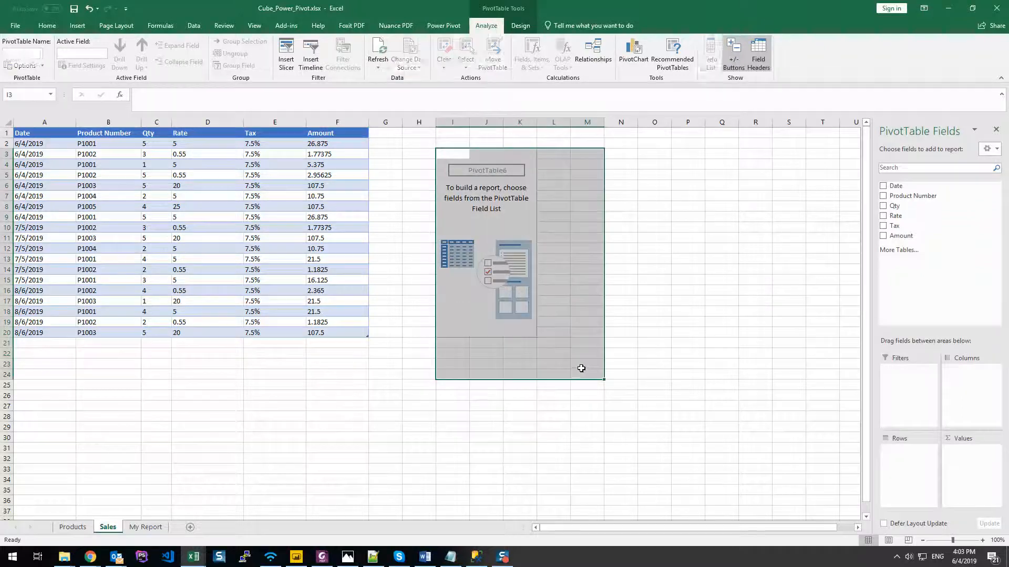
pyautogui.press('Delete')
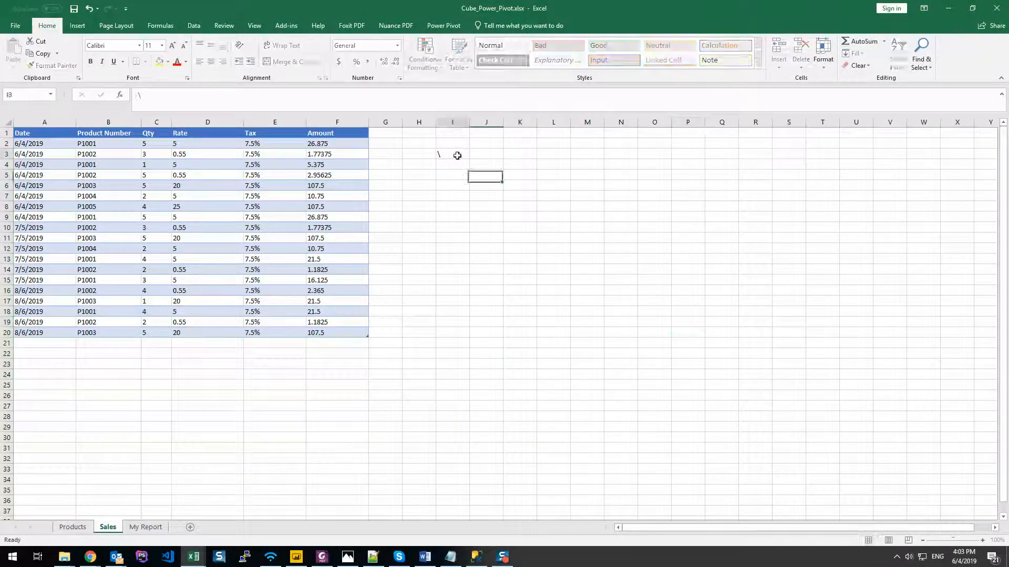
pyautogui.press('Escape')
pyautogui.moveTo(489, 227); pyautogui.dragTo(497, 243)
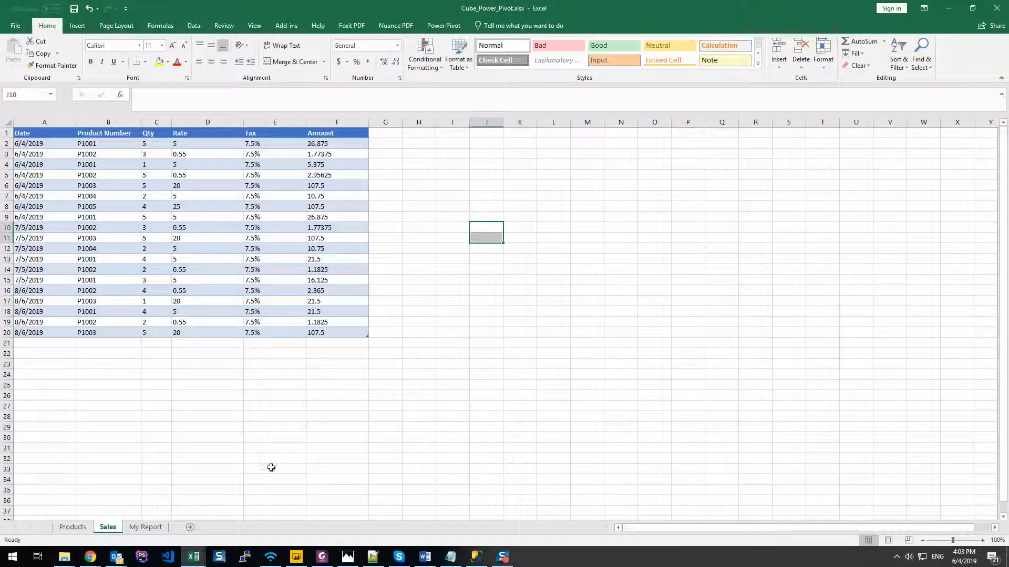
# - Insert a PivotTable at cell A1 of the My Report sheet using the workbook's Data Model as its source
pyautogui.click(145, 527)
pyautogui.click(55, 156)
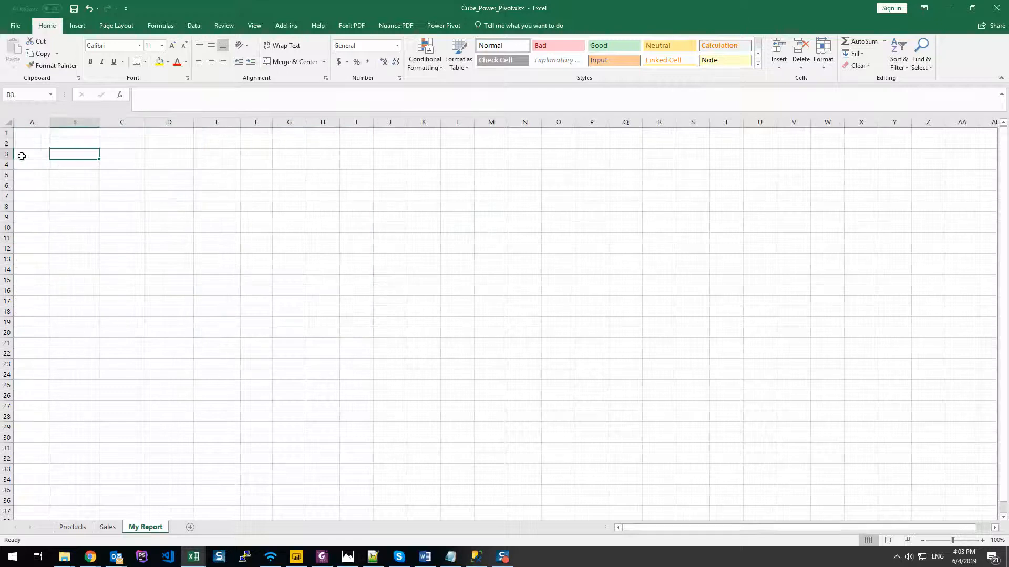
pyautogui.click(21, 156)
pyautogui.click(21, 123)
pyautogui.click(22, 133)
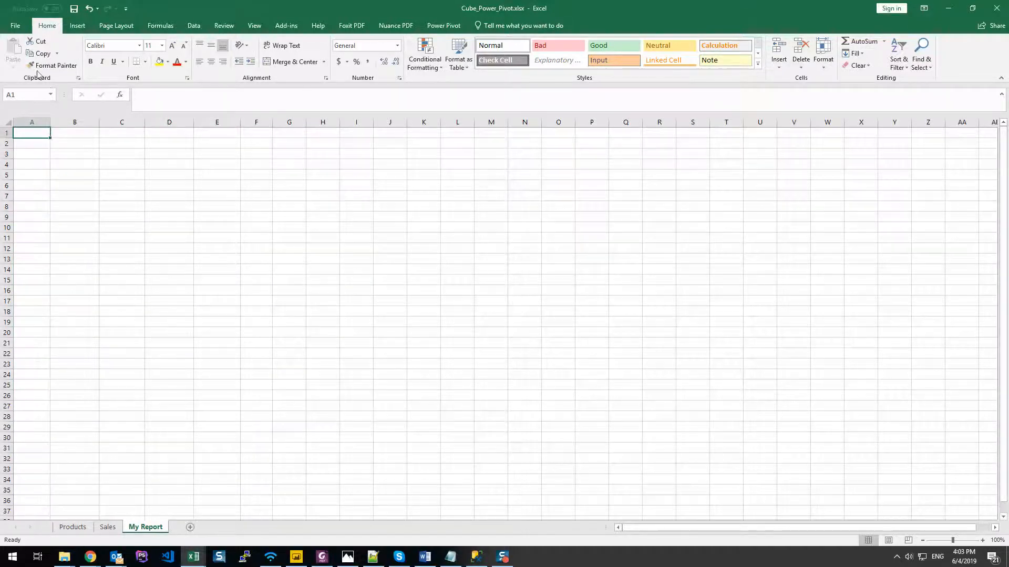
pyautogui.click(77, 25)
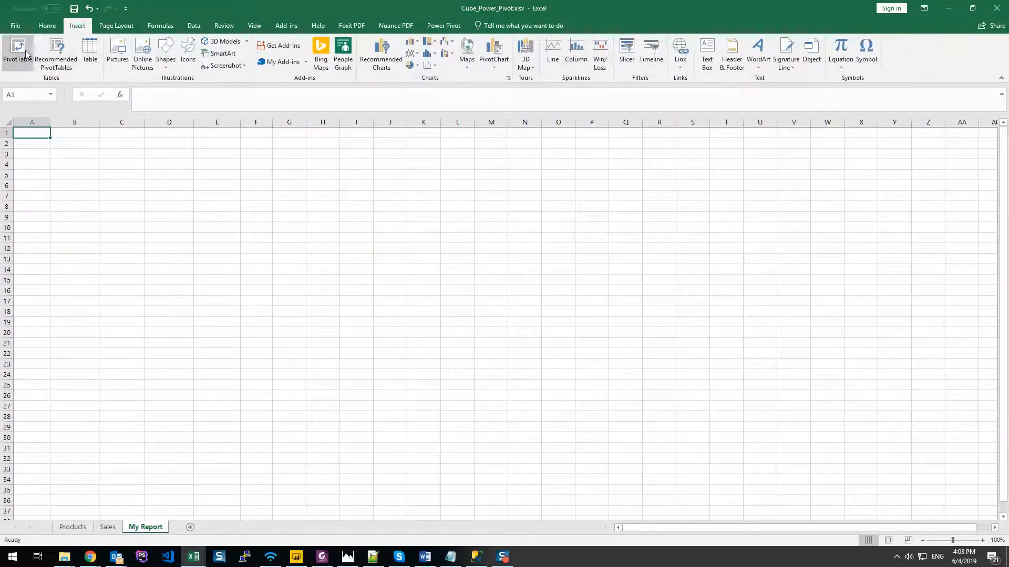
pyautogui.click(26, 52)
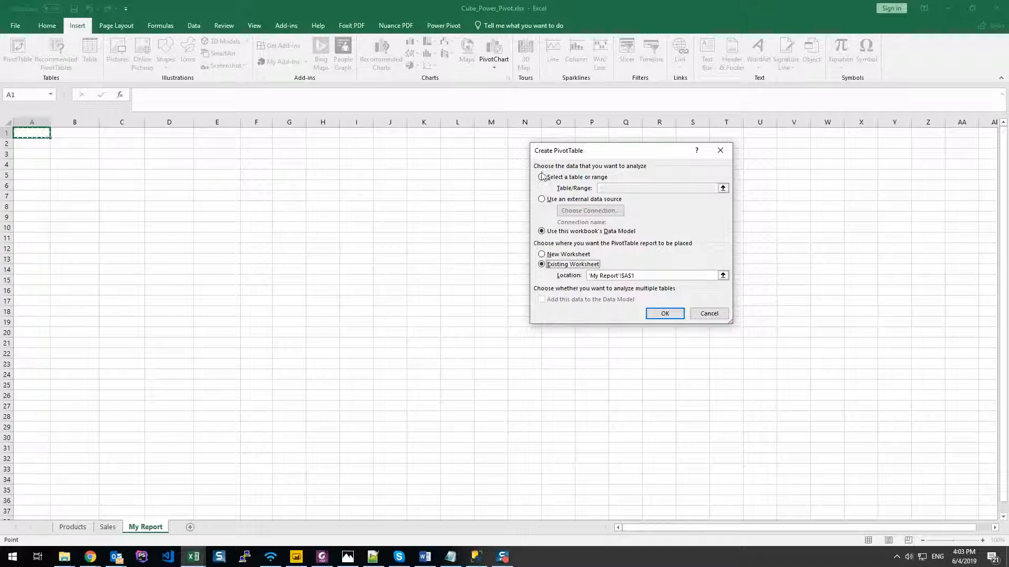
pyautogui.click(594, 234)
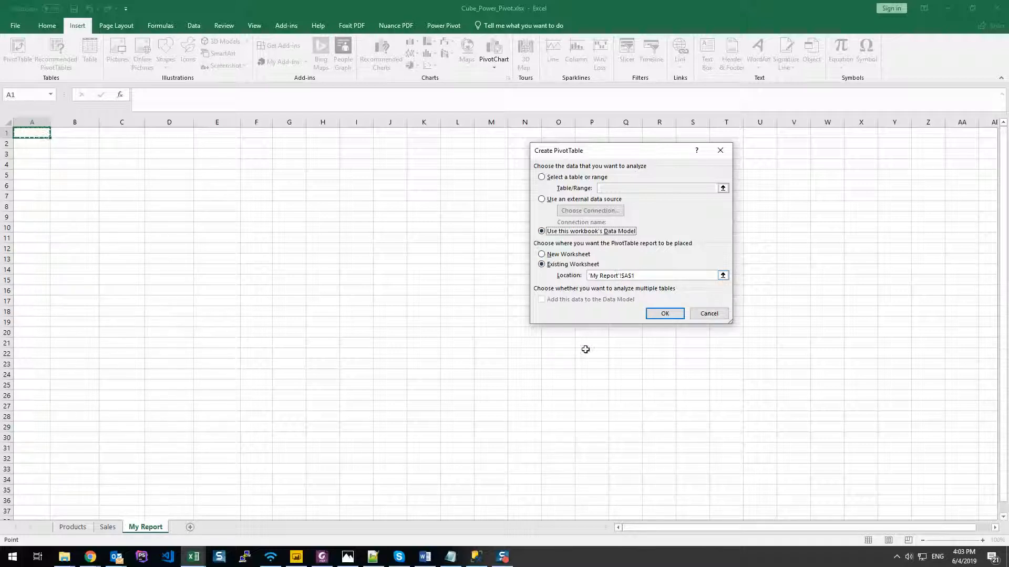
pyautogui.click(665, 314)
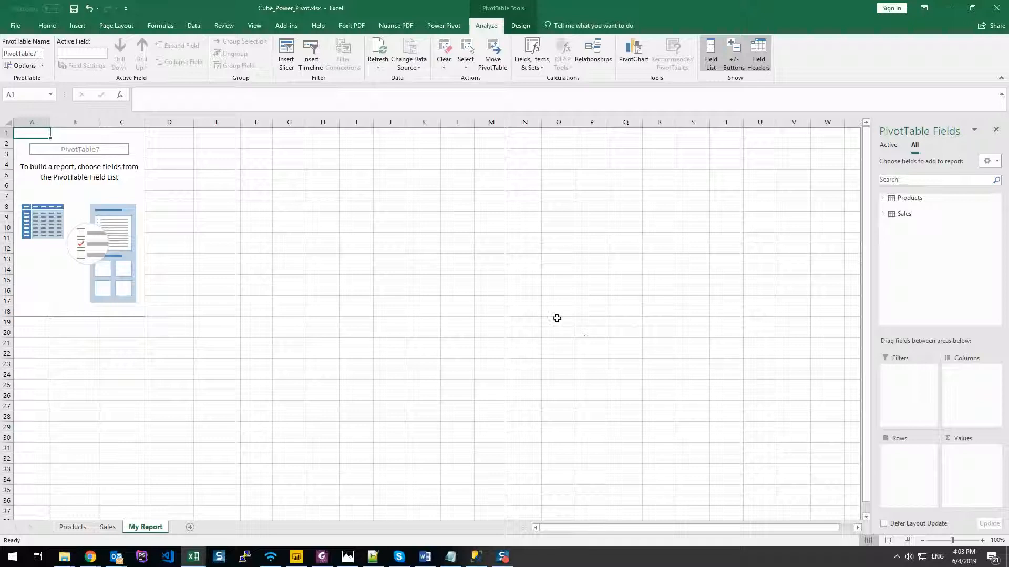
# - Add Product Name from the Products table to the rows of the PivotTable on My Report
pyautogui.click(882, 198)
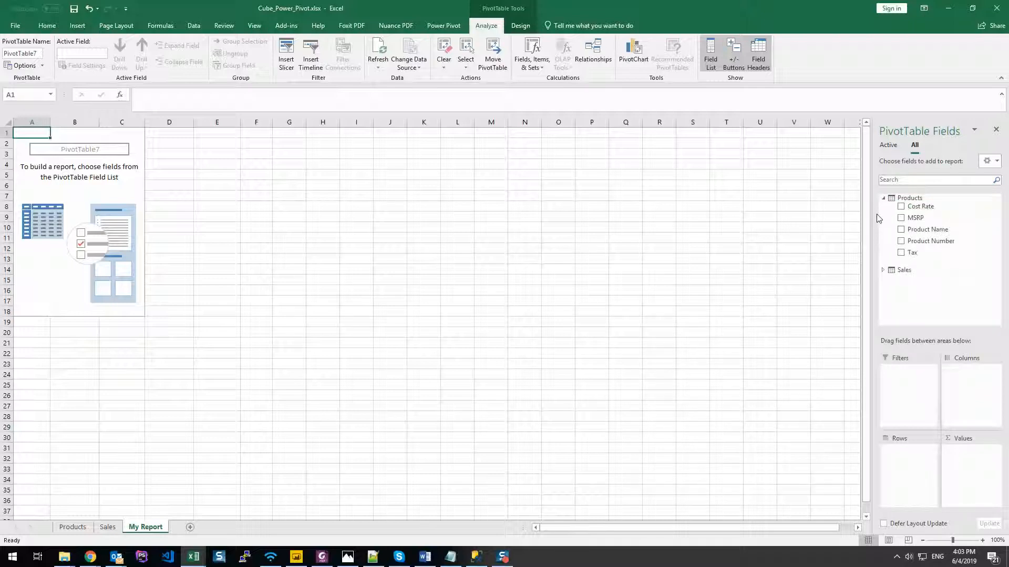
pyautogui.click(883, 271)
pyautogui.scroll(1, 882, 274)
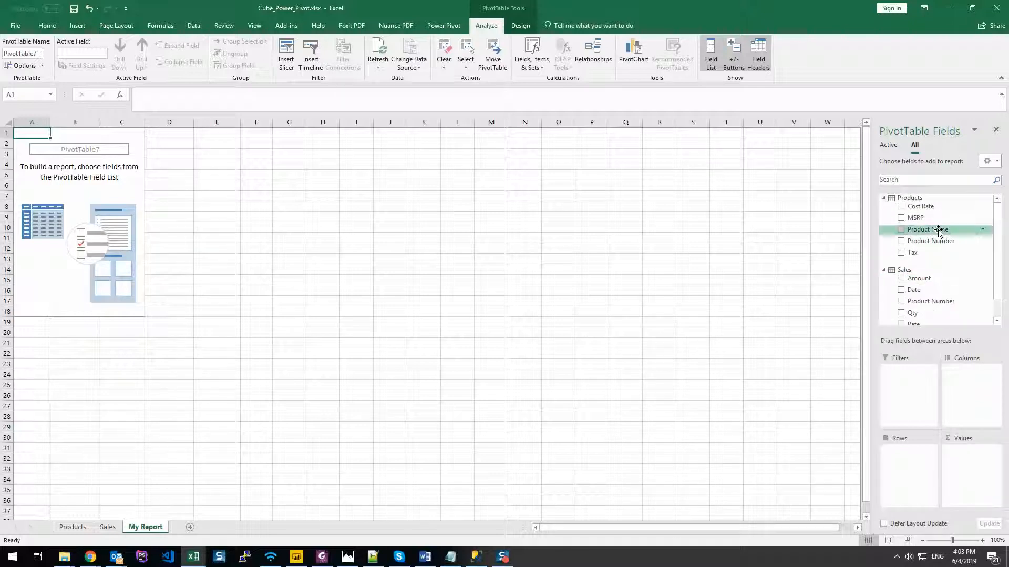
pyautogui.moveTo(938, 231); pyautogui.dragTo(902, 467)
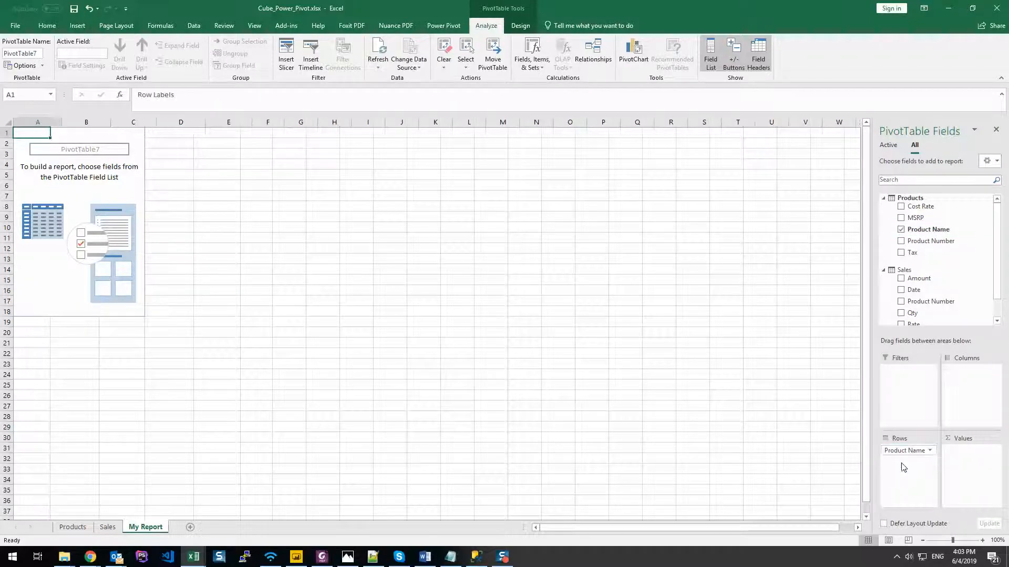
# - Check the data on the Sales sheet and add the Sales table's Amount to the My Report PivotTable's values
pyautogui.click(107, 527)
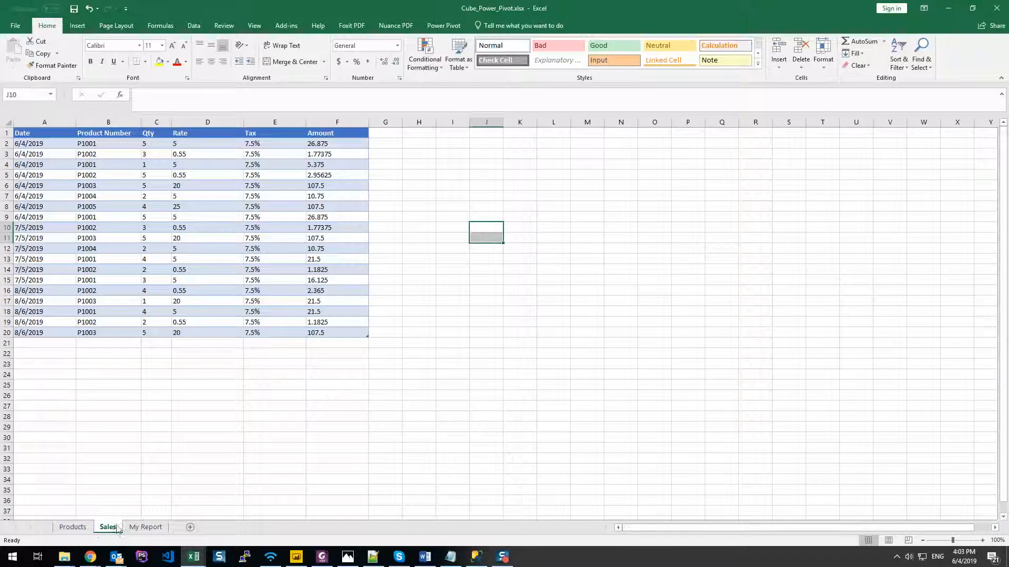
pyautogui.click(146, 528)
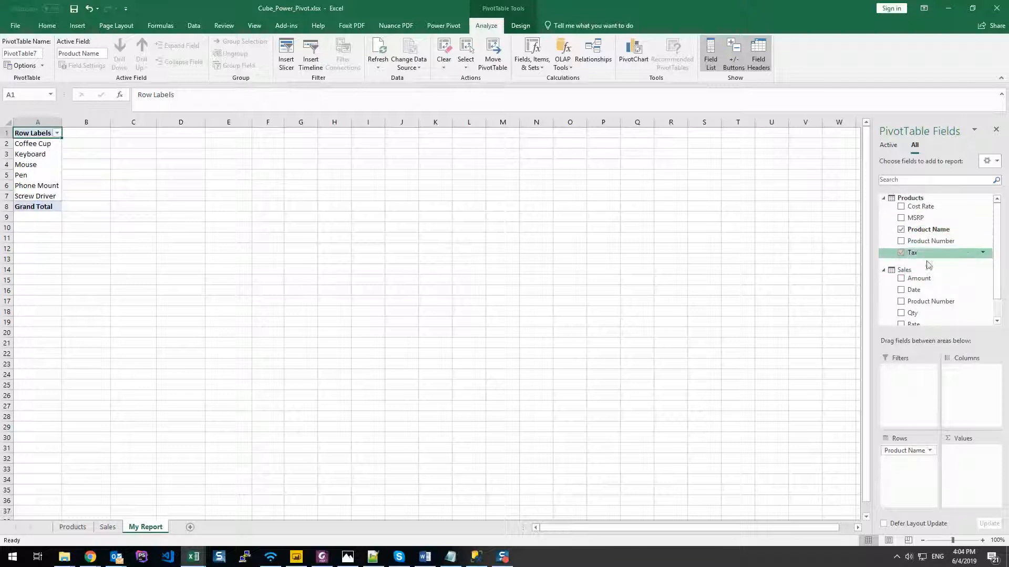
pyautogui.scroll(-1, 925, 263)
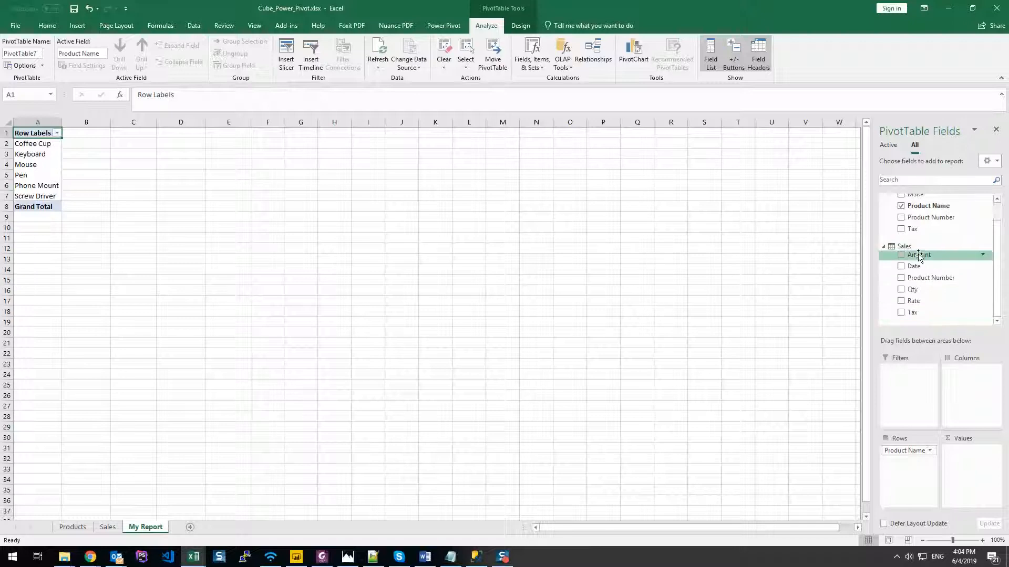
pyautogui.moveTo(918, 254); pyautogui.dragTo(958, 447)
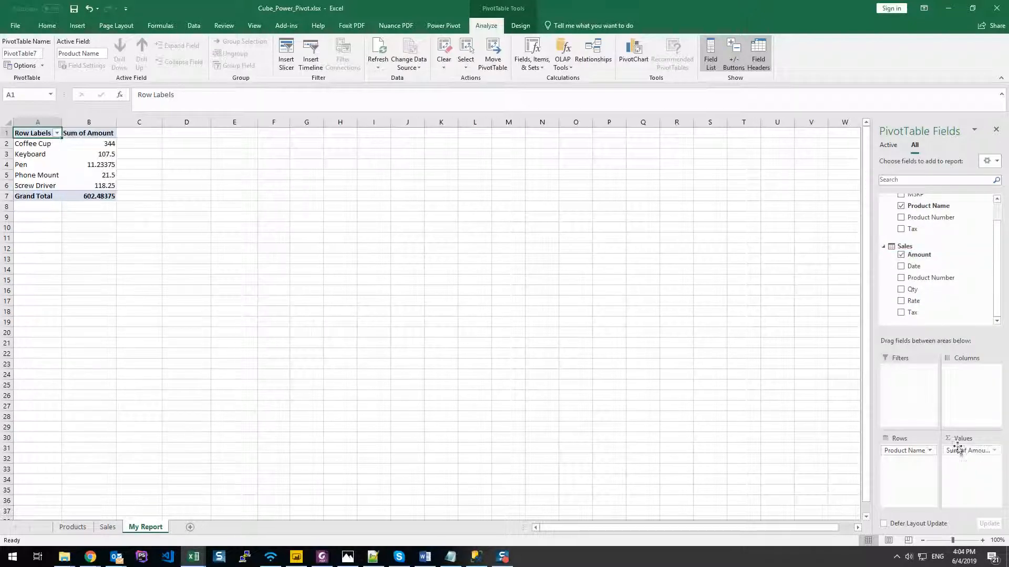
# - Give the summed Amount value field the custom name Sales Amount
pyautogui.click(985, 450)
pyautogui.click(983, 450)
pyautogui.click(979, 450)
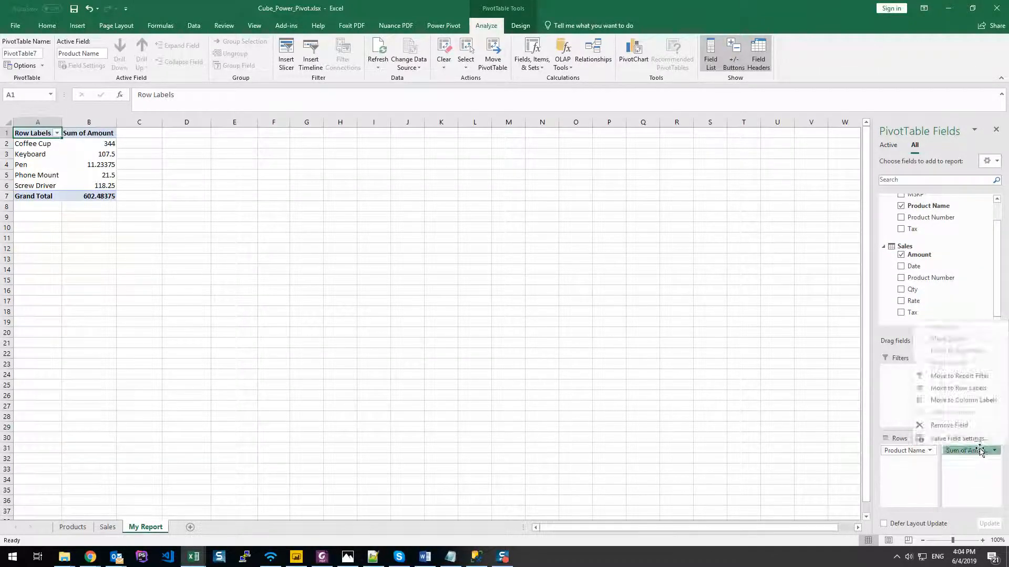
pyautogui.click(959, 439)
pyautogui.write('Sa')
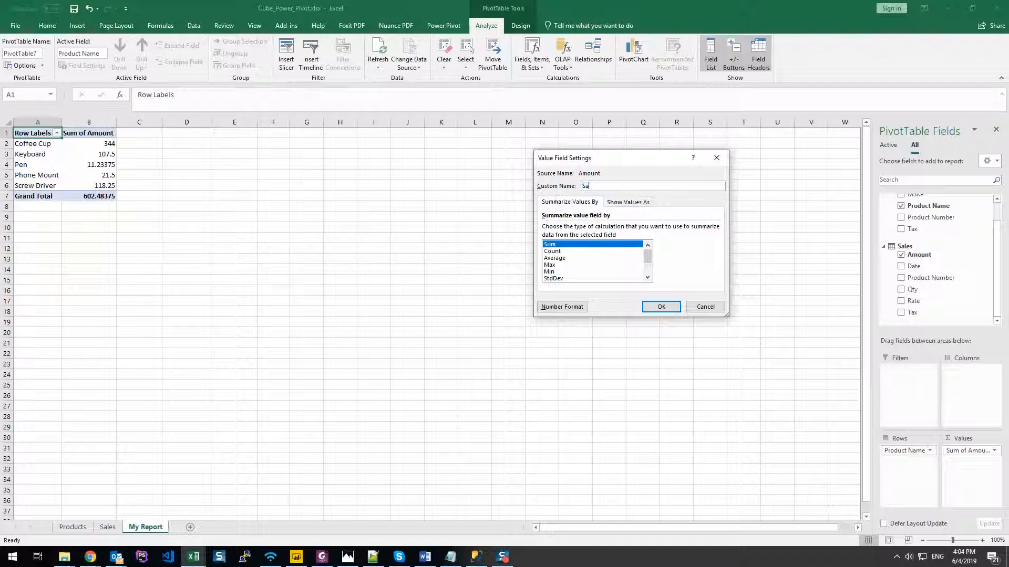
pyautogui.write('les Amount')
pyautogui.press('Return')
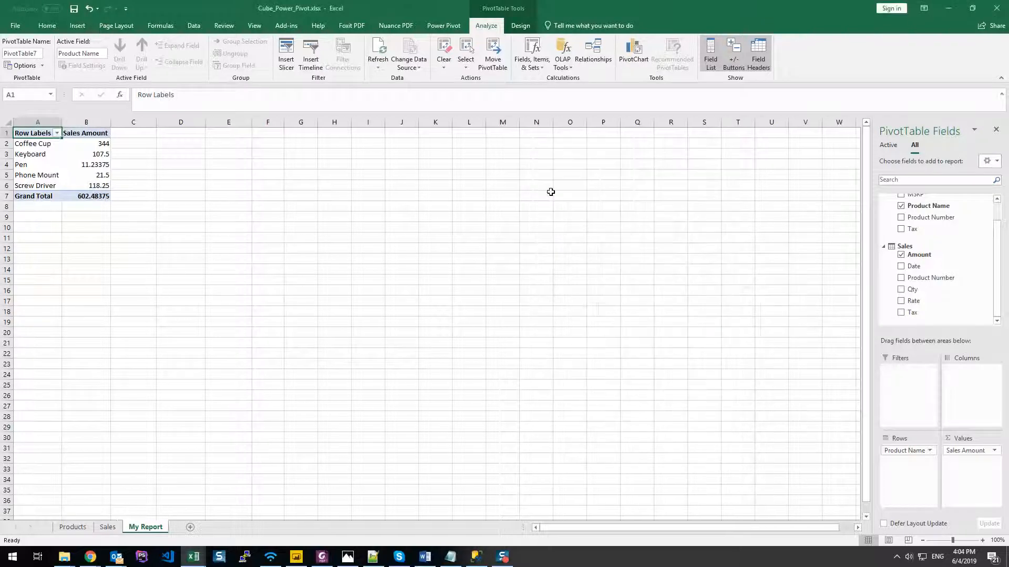
pyautogui.click(163, 218)
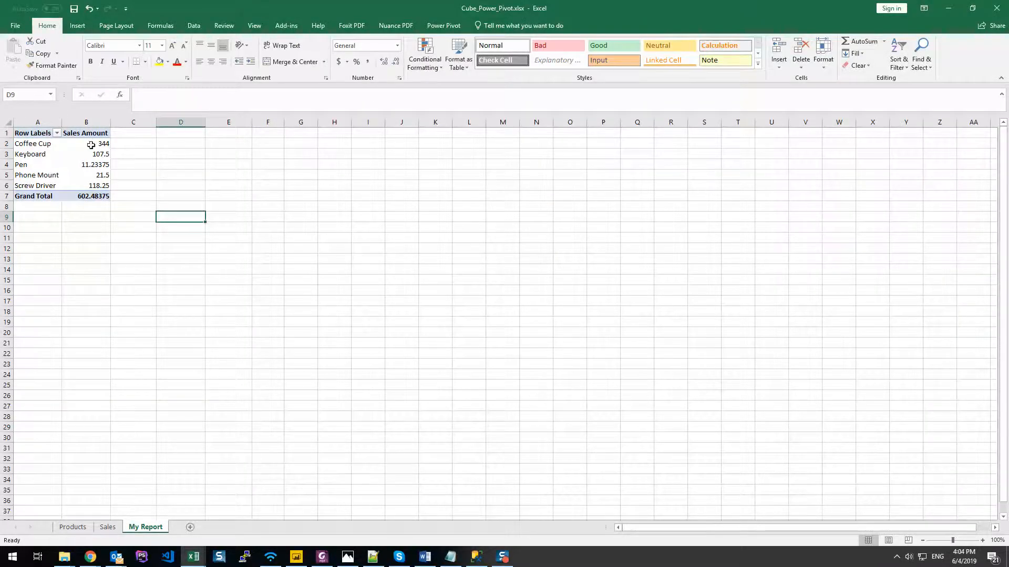
# - Set the number format of the Sales Amount value field to Currency
pyautogui.click(91, 145)
pyautogui.click(981, 450)
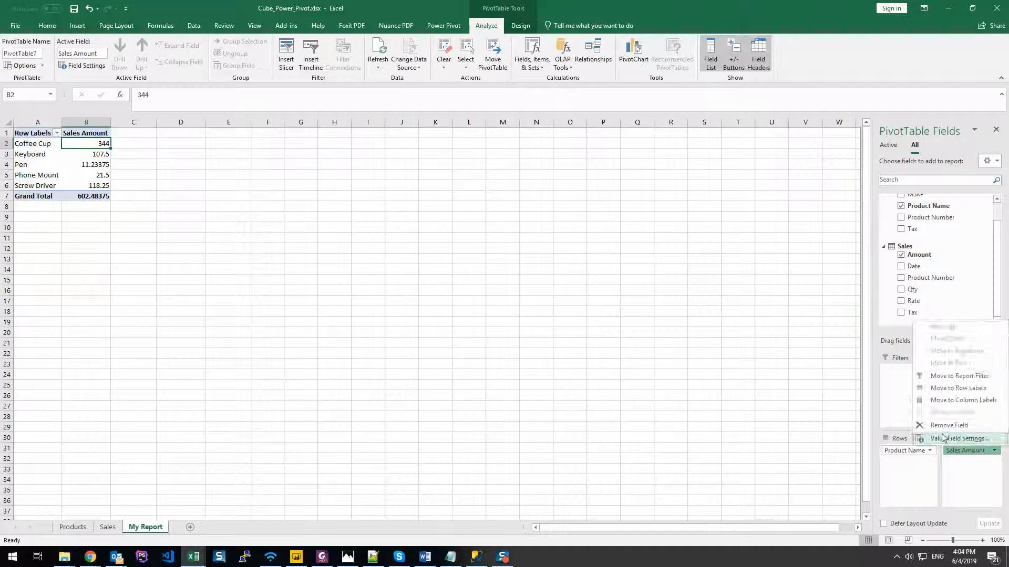
pyautogui.click(947, 435)
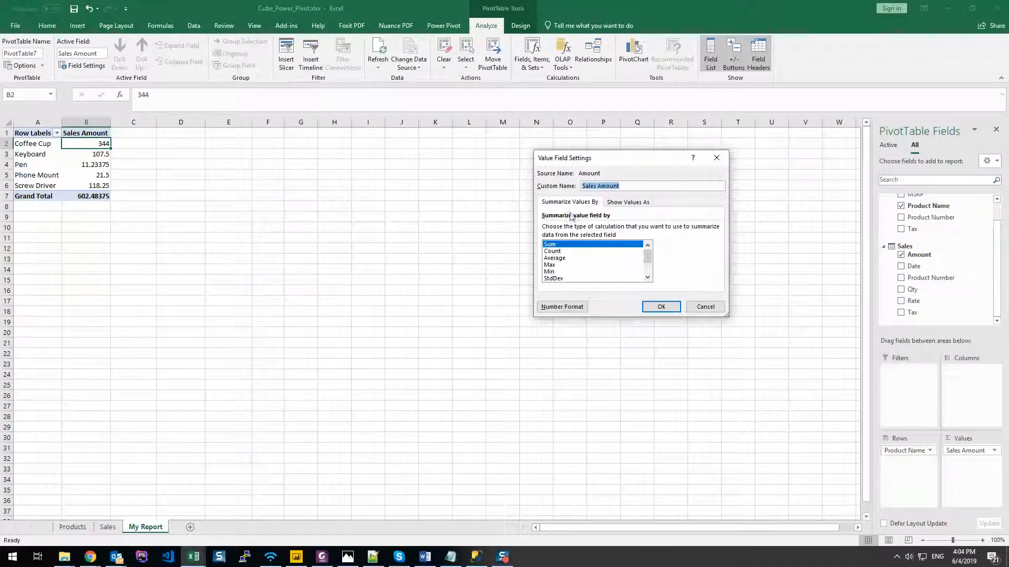
pyautogui.click(562, 307)
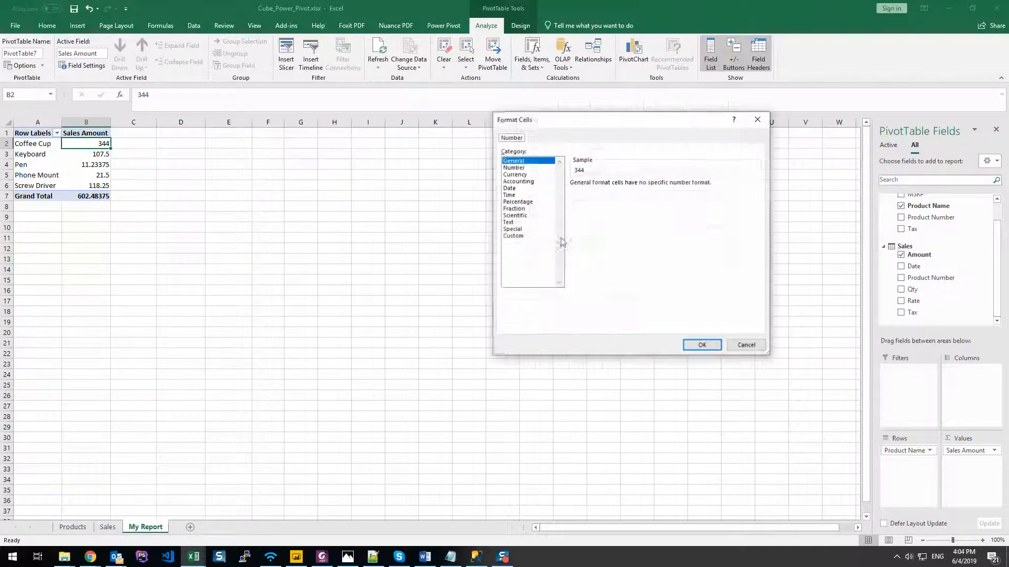
pyautogui.click(520, 175)
pyautogui.click(702, 345)
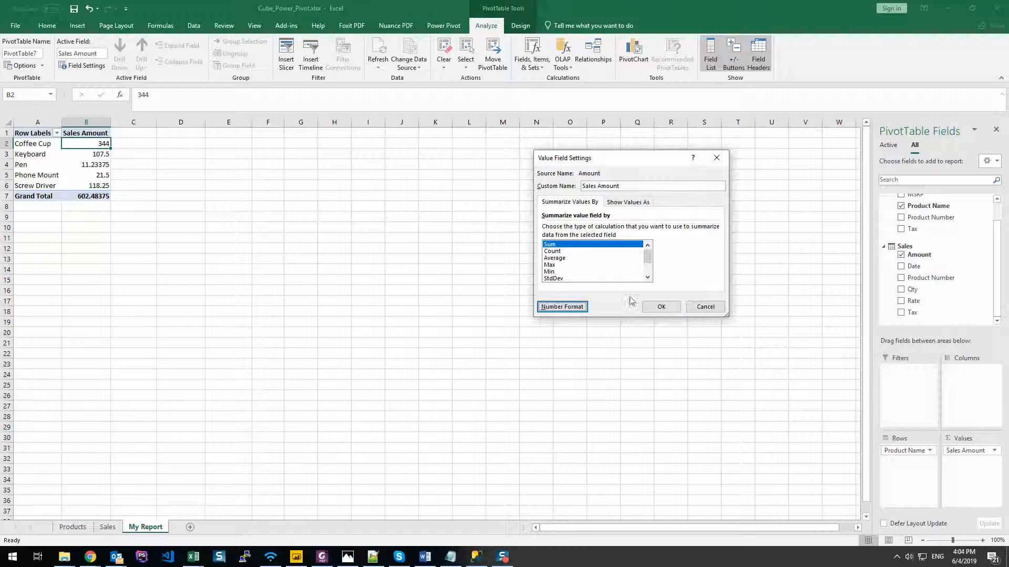
pyautogui.click(661, 307)
pyautogui.click(293, 272)
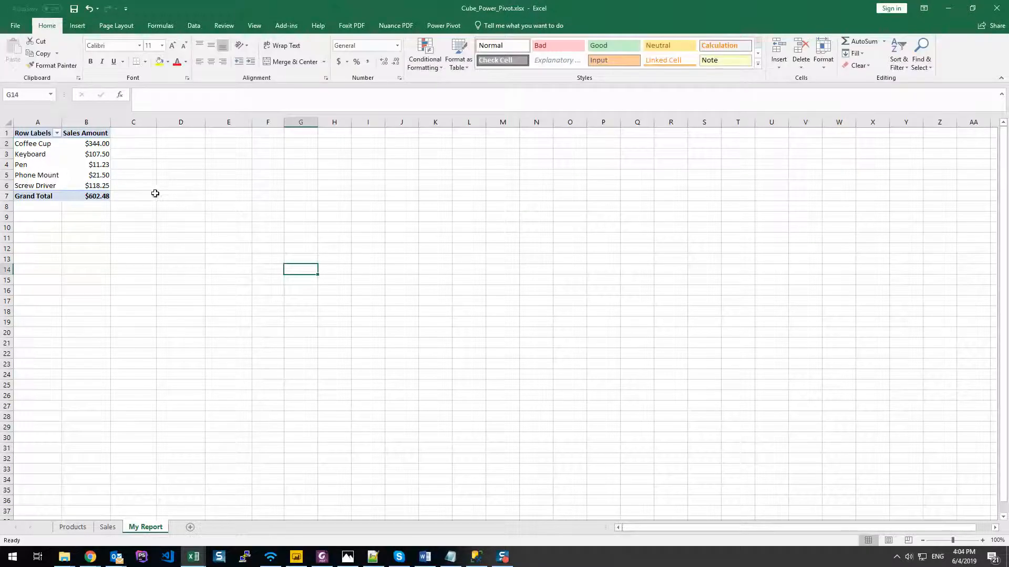
# - Add the Sales table's Qty to the values ahead of Sales Amount and give it the custom name Qty
pyautogui.click(105, 124)
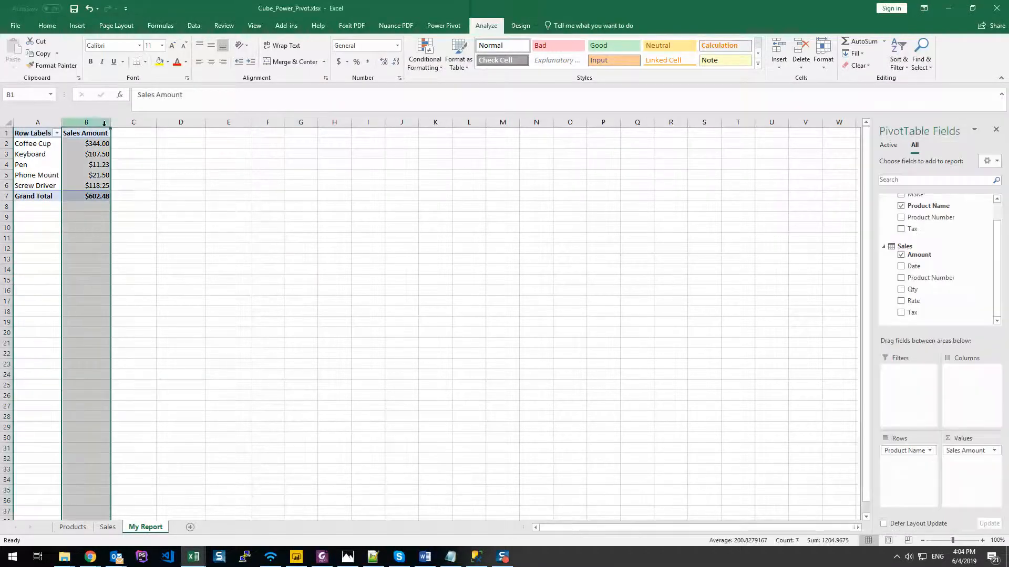
pyautogui.scroll(-1, 939, 299)
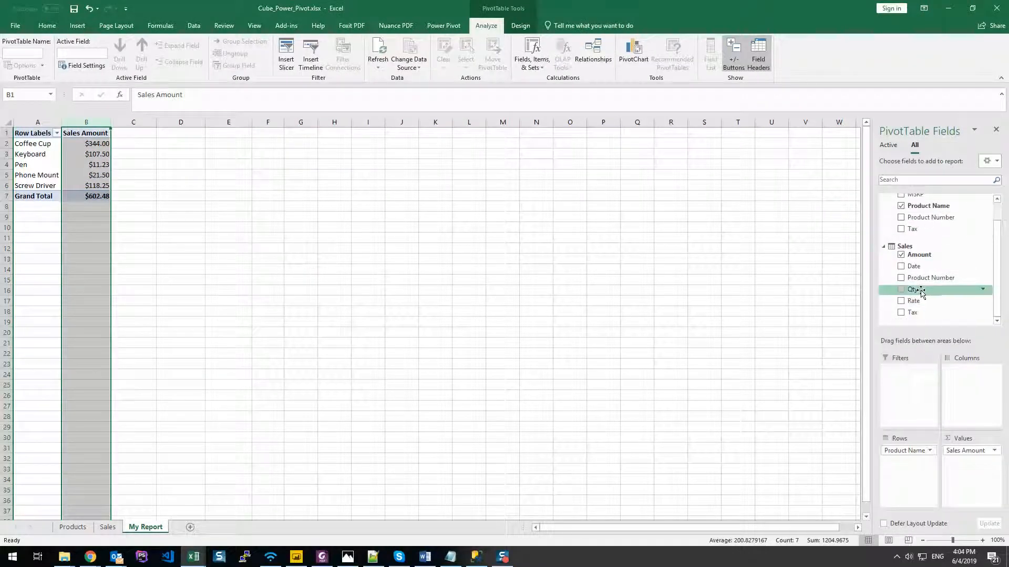
pyautogui.moveTo(927, 289); pyautogui.dragTo(982, 449)
pyautogui.click(994, 451)
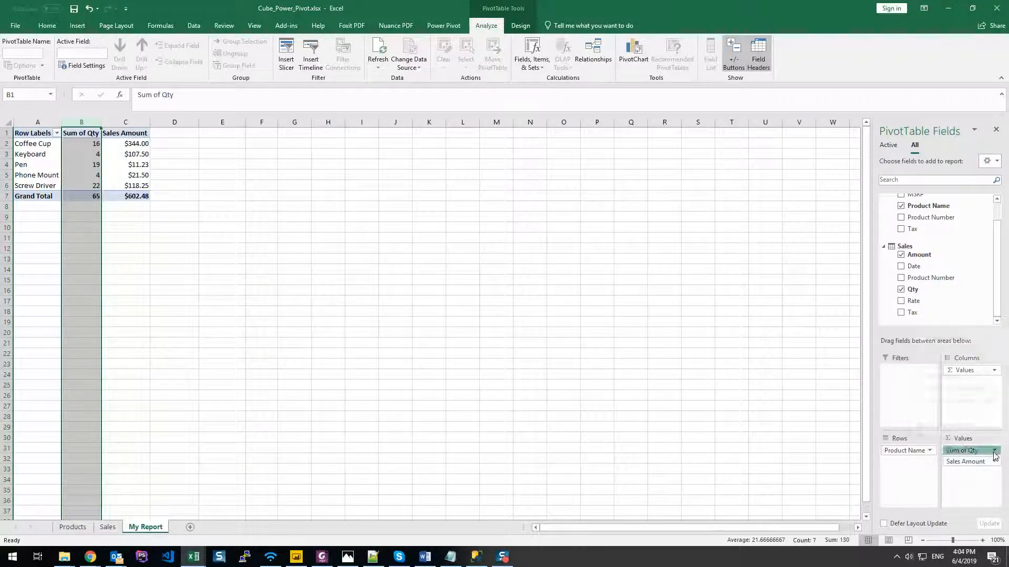
pyautogui.click(967, 451)
pyautogui.write('Q')
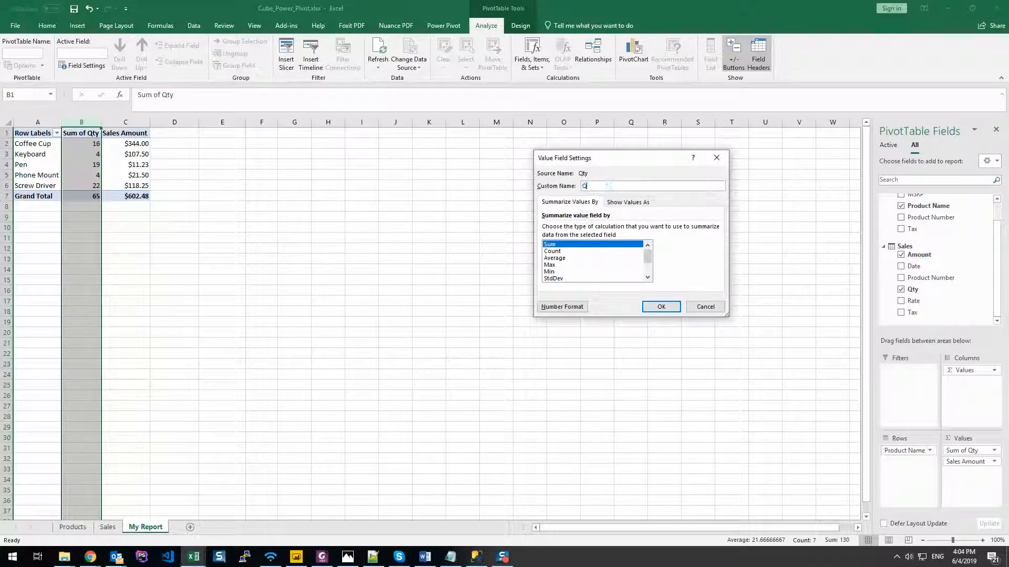
pyautogui.write('ty')
pyautogui.press('Return')
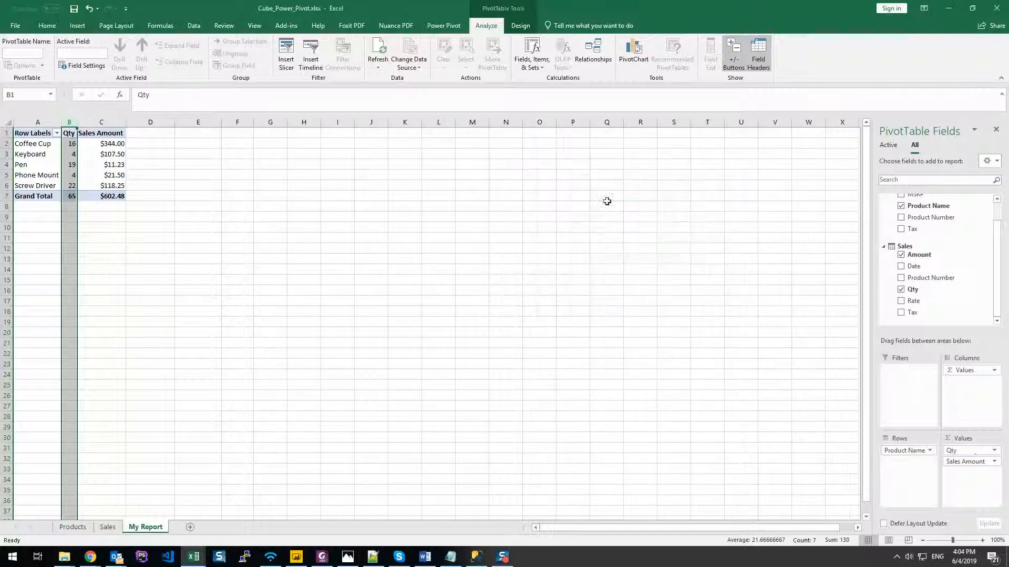
pyautogui.click(196, 187)
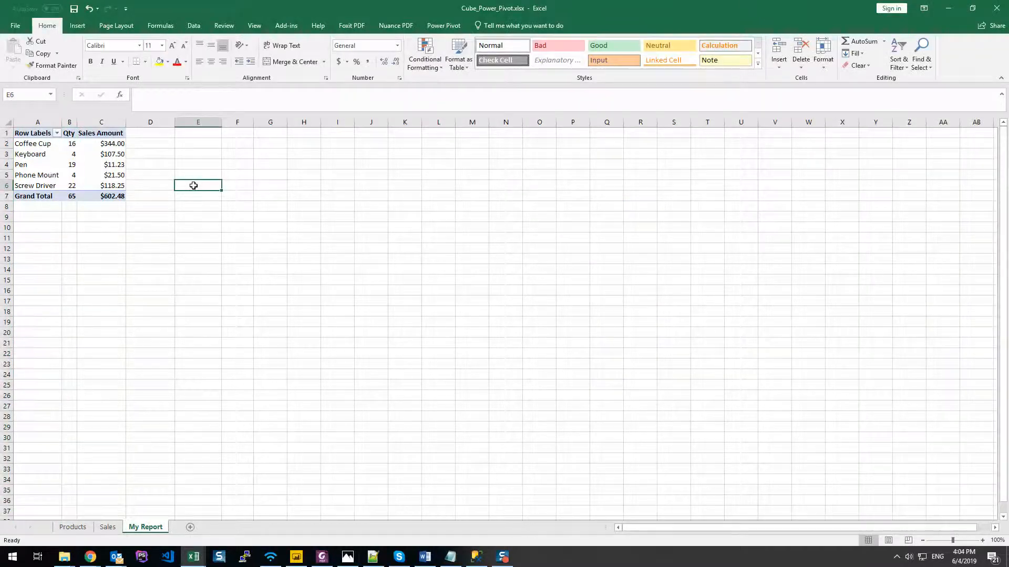
# - Add Cost Rate from the Products table to the PivotTable's values below Sales Amount
pyautogui.click(108, 159)
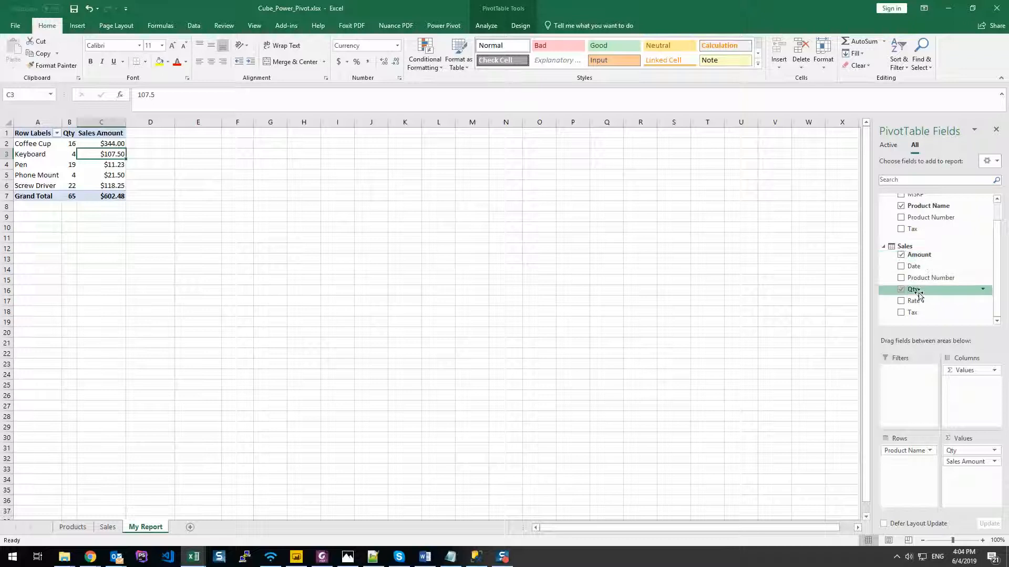
pyautogui.scroll(1, 921, 291)
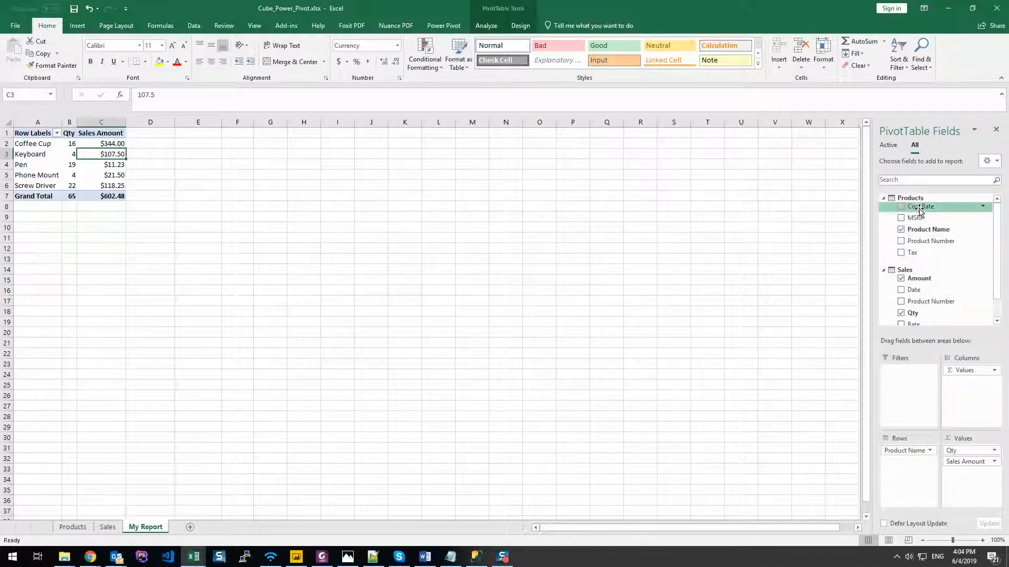
pyautogui.moveTo(921, 210); pyautogui.dragTo(966, 482)
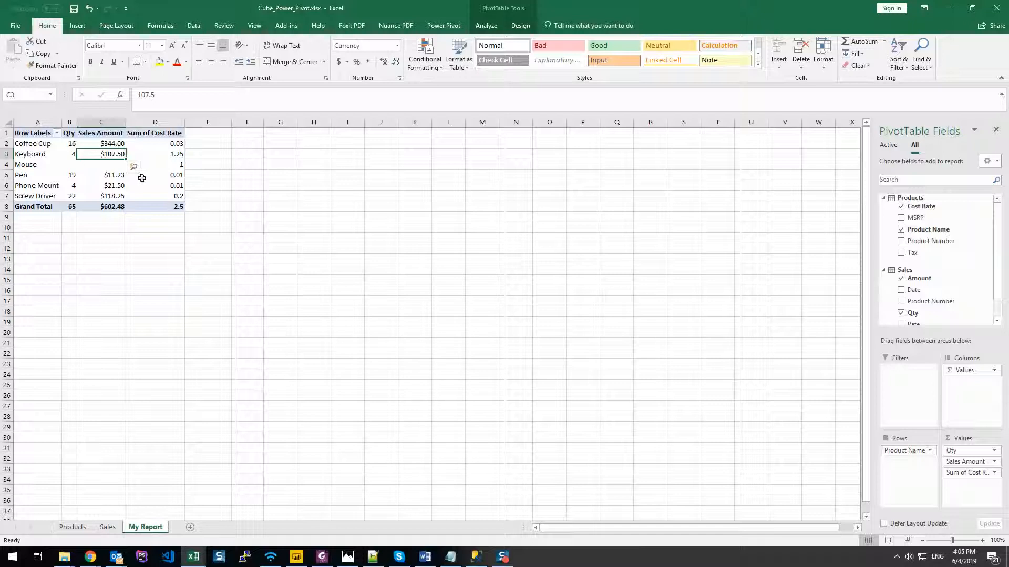
# - Compare the Coffee Cup's cost rate in the report with the Products sheet and examine its quantity against that rate
pyautogui.click(171, 143)
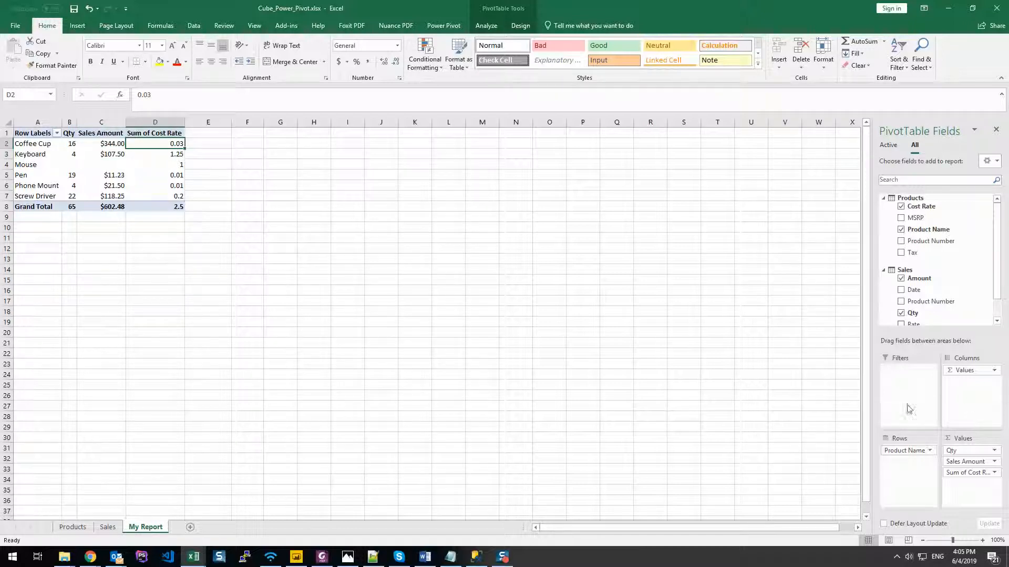
pyautogui.click(72, 527)
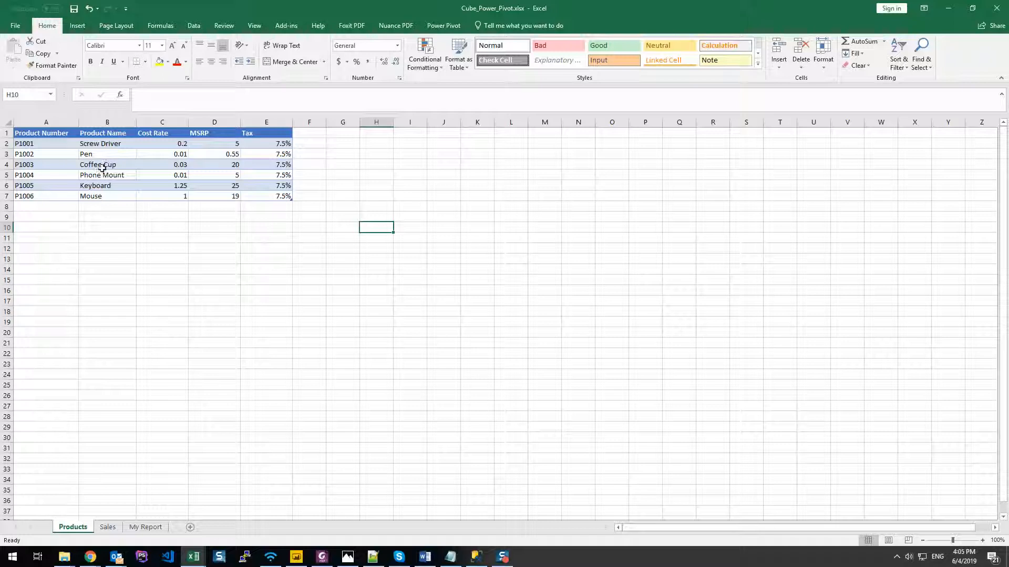
pyautogui.click(184, 165)
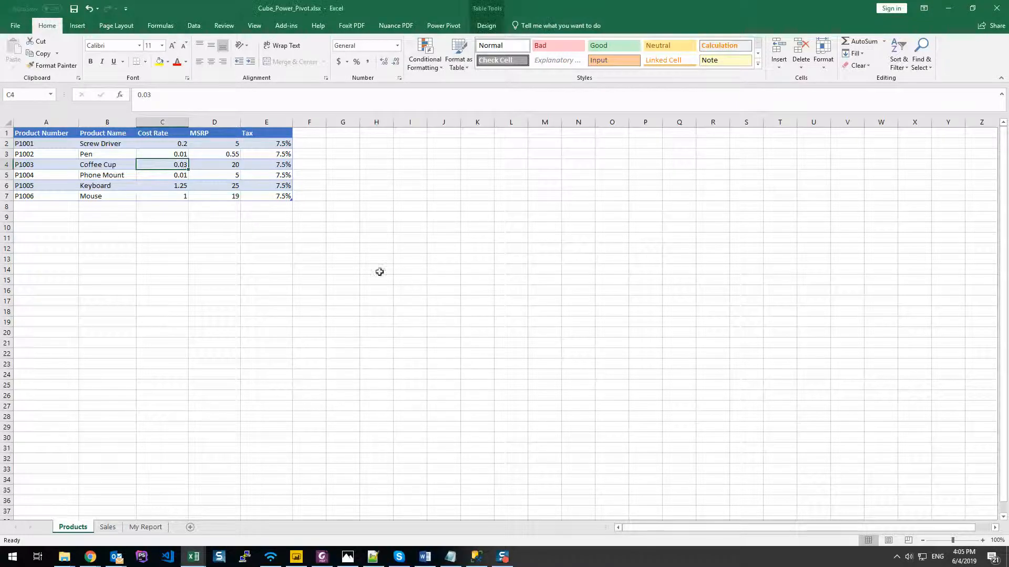
pyautogui.click(145, 527)
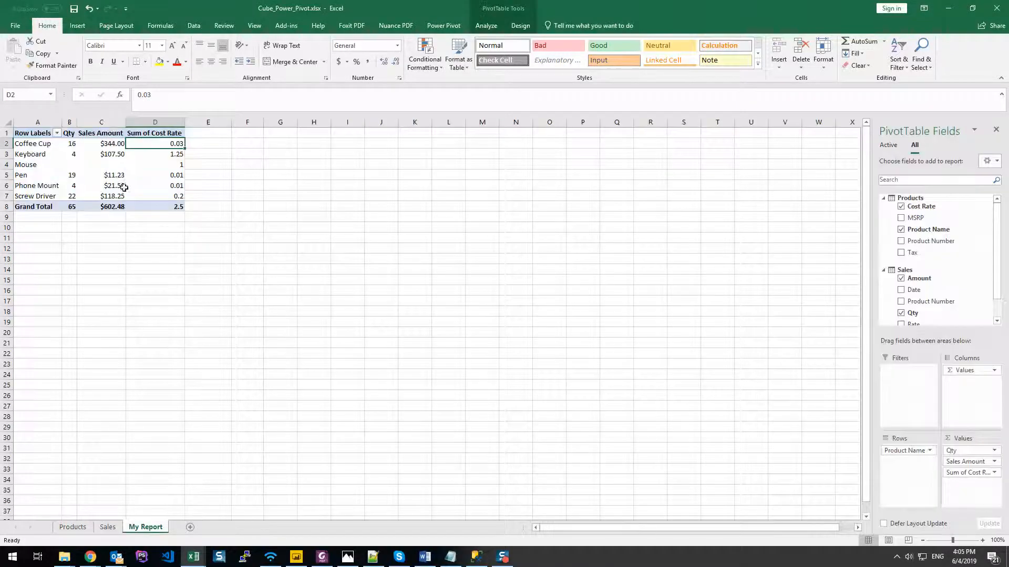
pyautogui.click(81, 146)
pyautogui.click(66, 136)
pyautogui.click(72, 145)
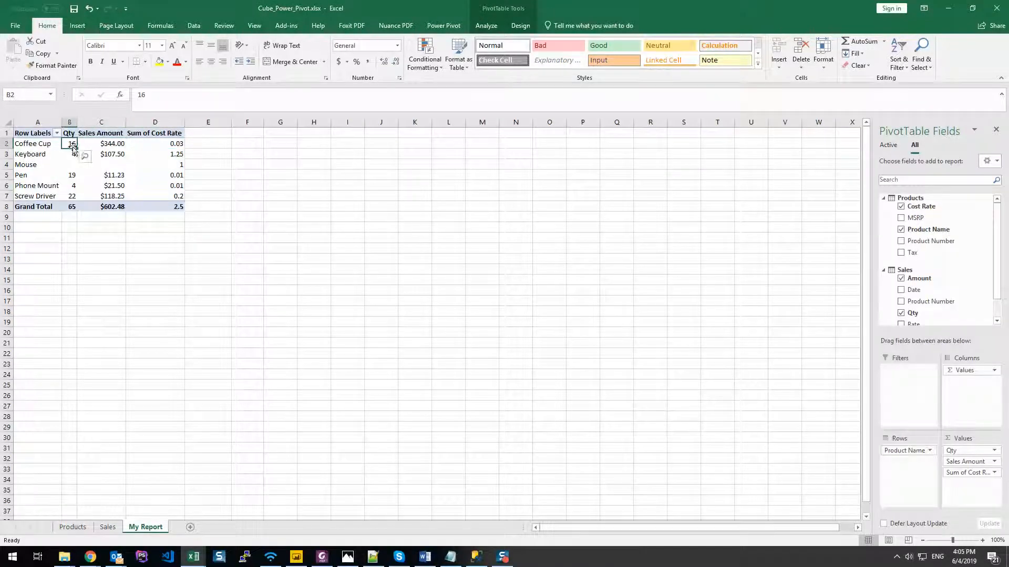
pyautogui.click(175, 145)
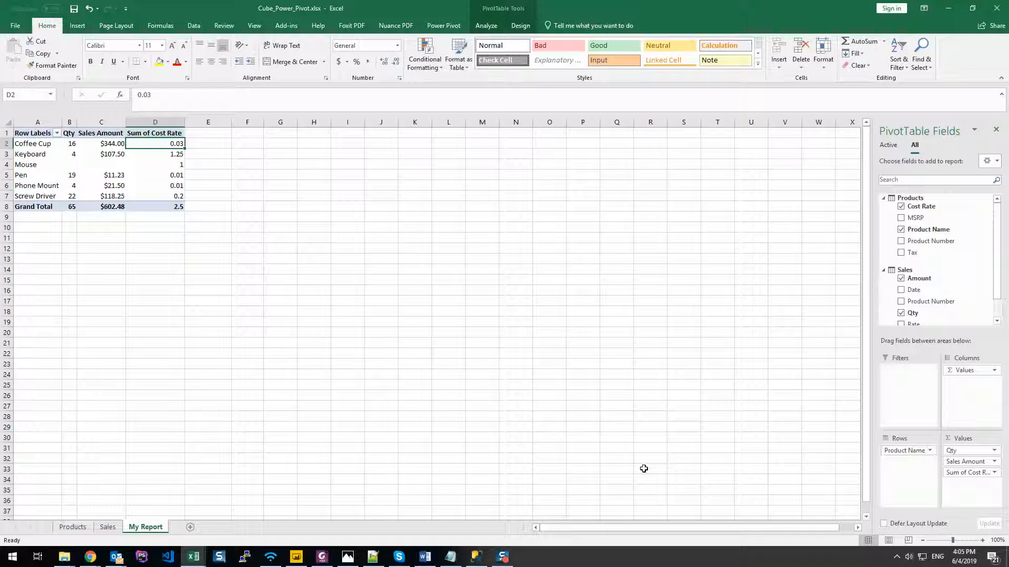
pyautogui.click(977, 472)
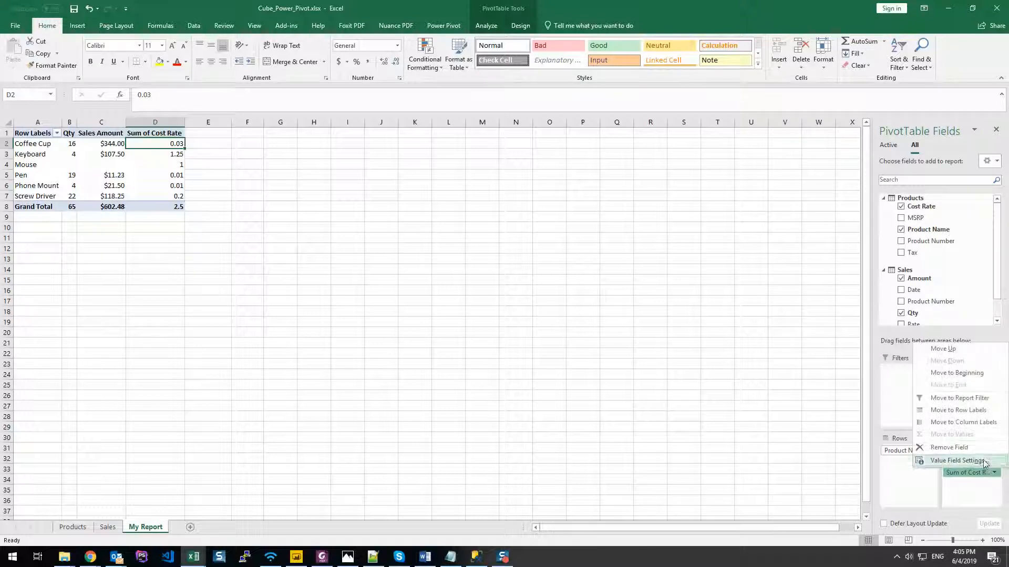
pyautogui.click(972, 463)
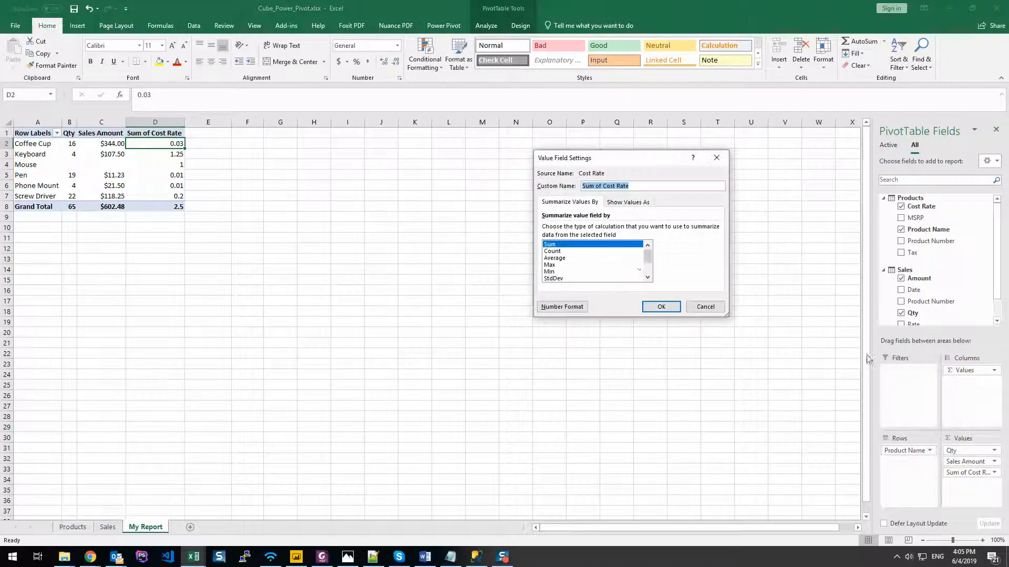
pyautogui.click(578, 252)
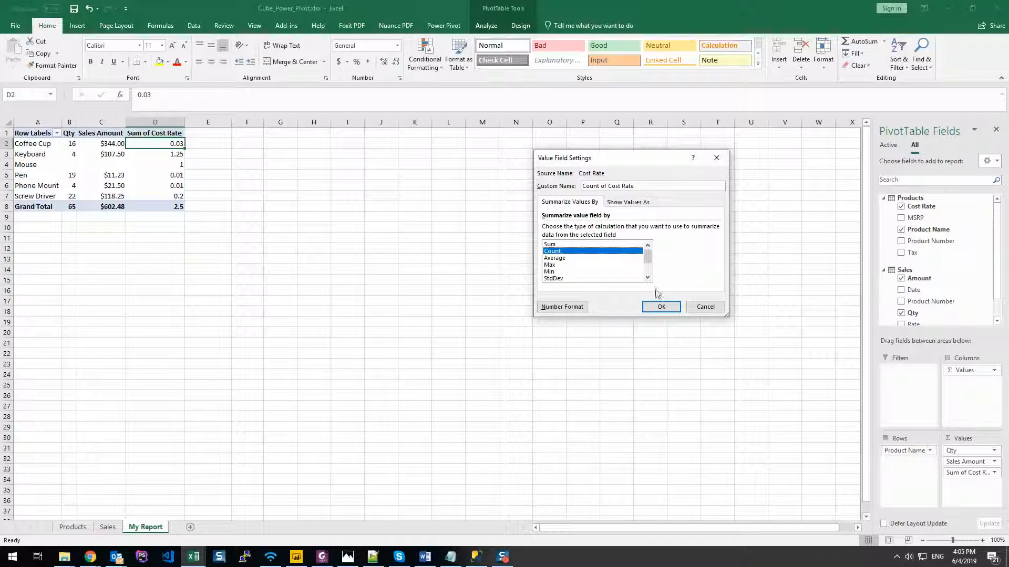
pyautogui.click(697, 305)
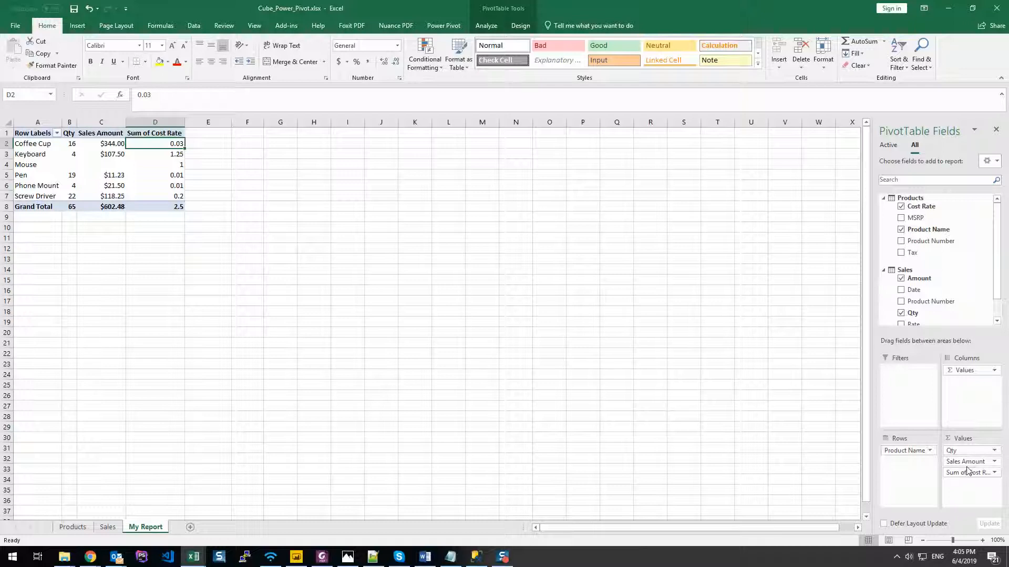
# - Remove Sum of Cost Rate from the report's values and start a new measure named CostAmount on the Sales table
pyautogui.moveTo(966, 472); pyautogui.dragTo(915, 274)
pyautogui.rightClick(908, 271)
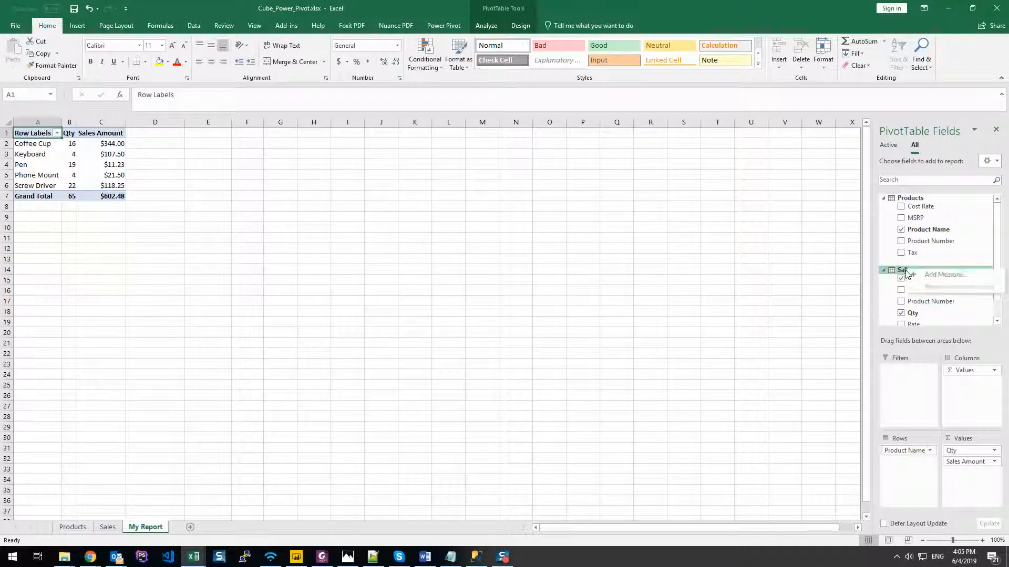
pyautogui.click(917, 274)
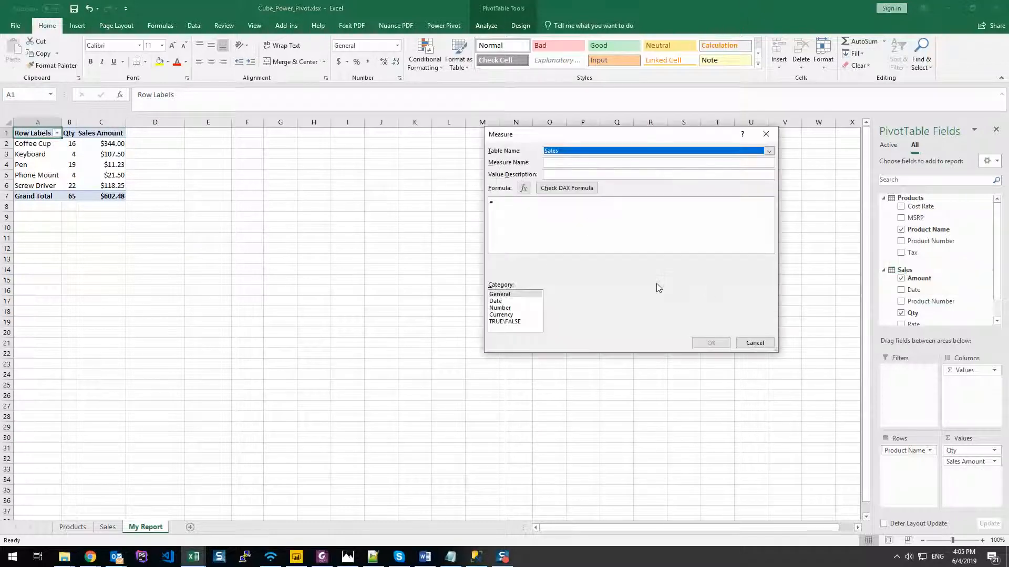
pyautogui.click(572, 162)
pyautogui.write('Cost')
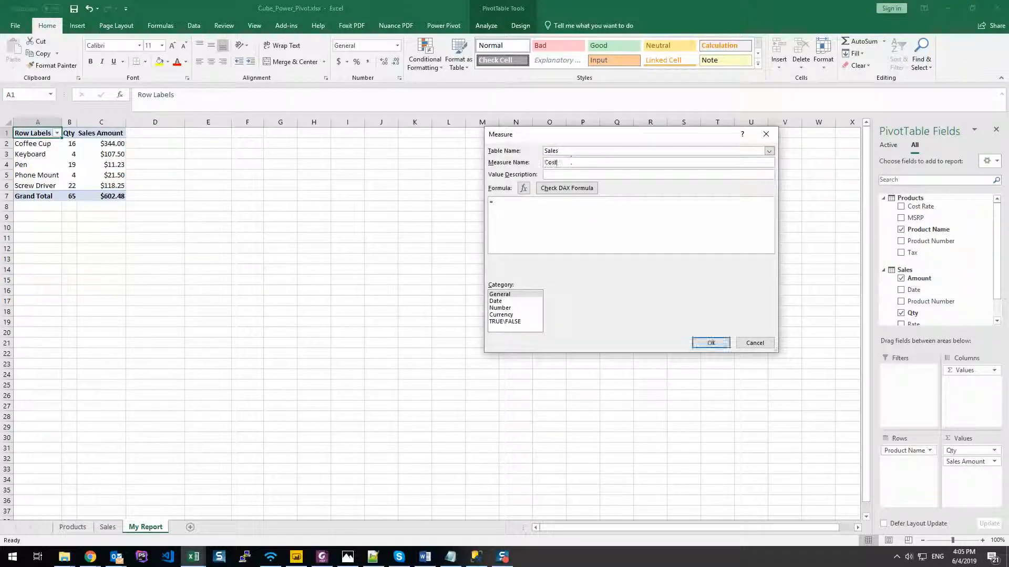
pyautogui.write('Amount')
# - Begin the CostAmount measure's formula with =SUM(Sales[Qty]
pyautogui.click(604, 214)
pyautogui.write('SUM(Sales')
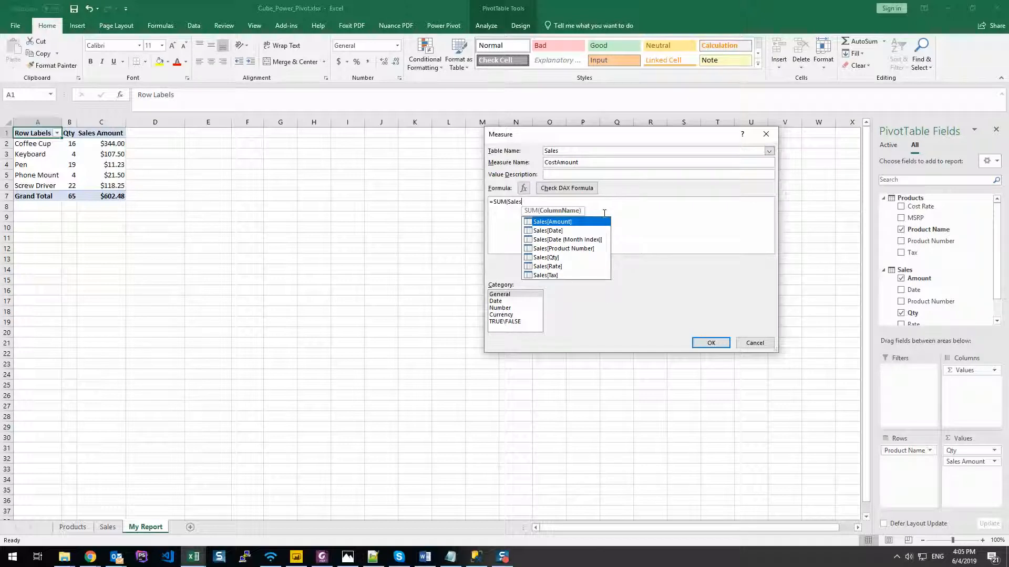
pyautogui.press('Down')
pyautogui.press('Down')
pyautogui.press('Down')
pyautogui.press('Down')
pyautogui.press('Tab')
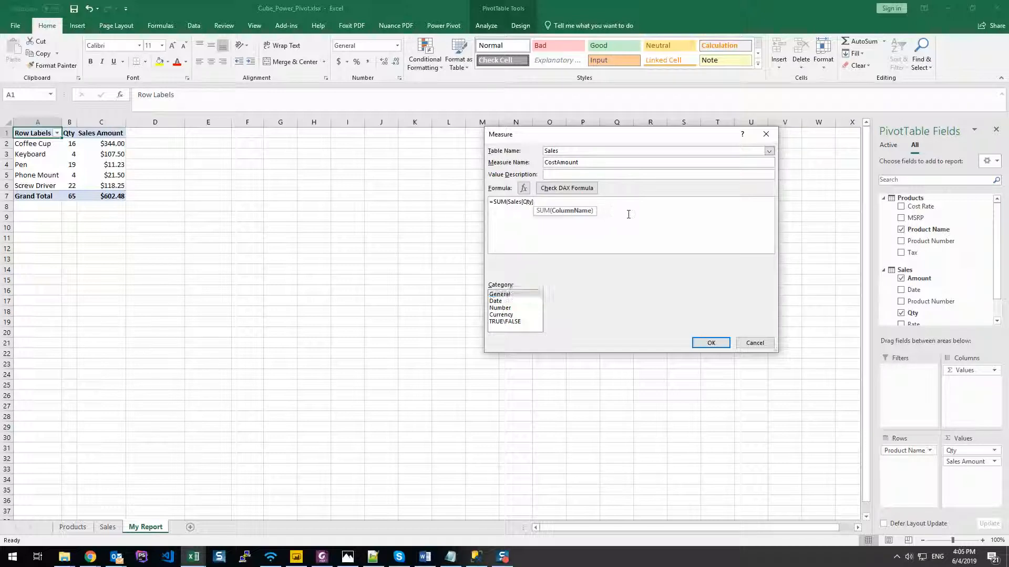
# - Complete the formula as =SUM(Sales[Qty]) * Products[Sum of Cost Rate] and create the measure
pyautogui.write(') * Sum(')
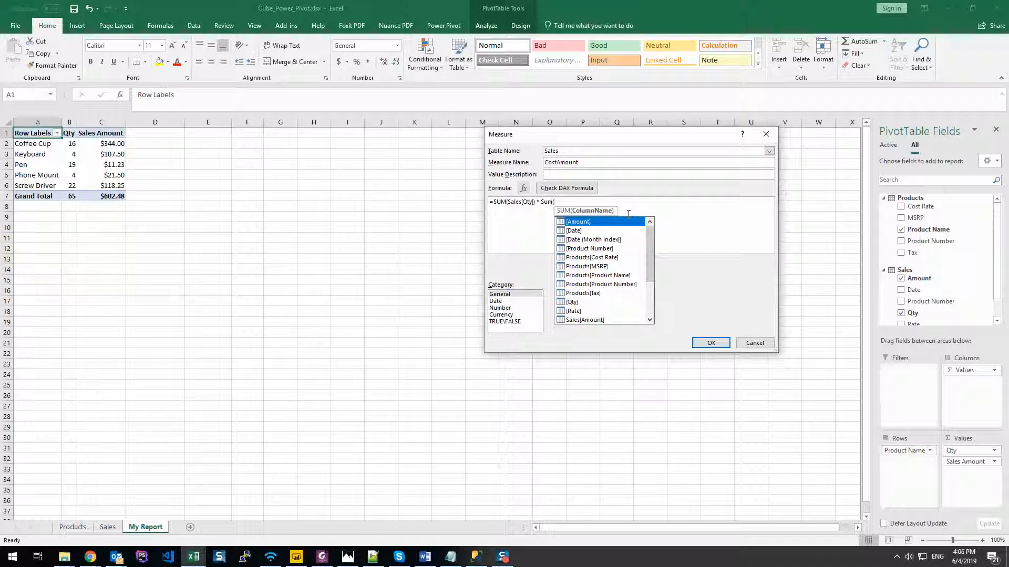
pyautogui.press('BackSpace')
pyautogui.press('BackSpace')
pyautogui.press('BackSpace')
pyautogui.press('BackSpace')
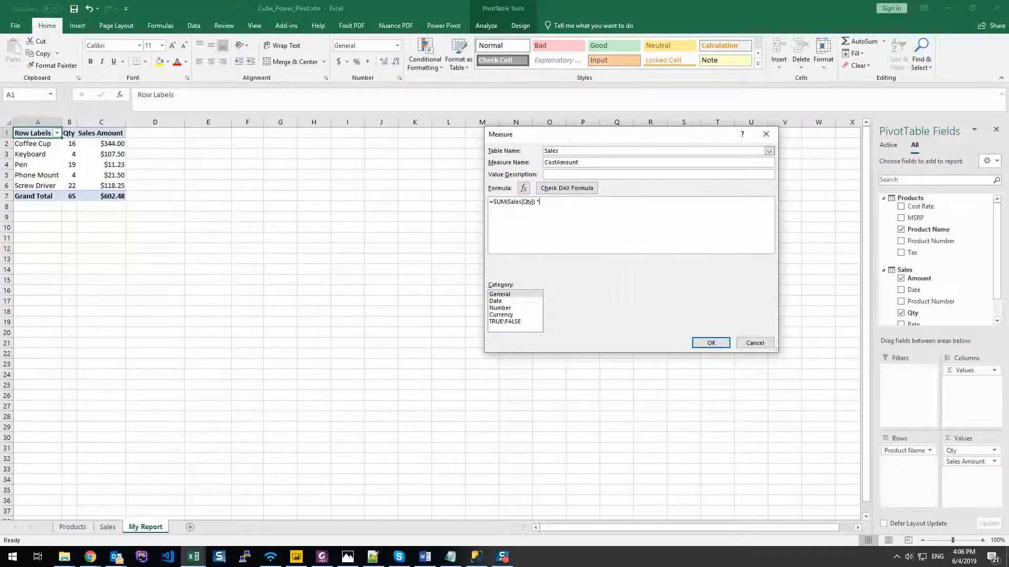
pyautogui.write('Prod')
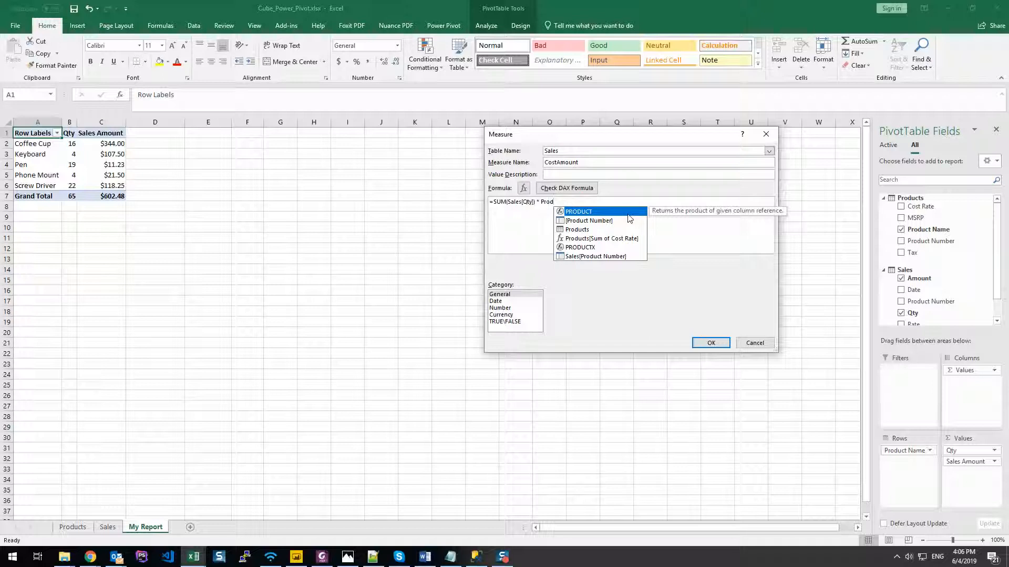
pyautogui.write('ucts')
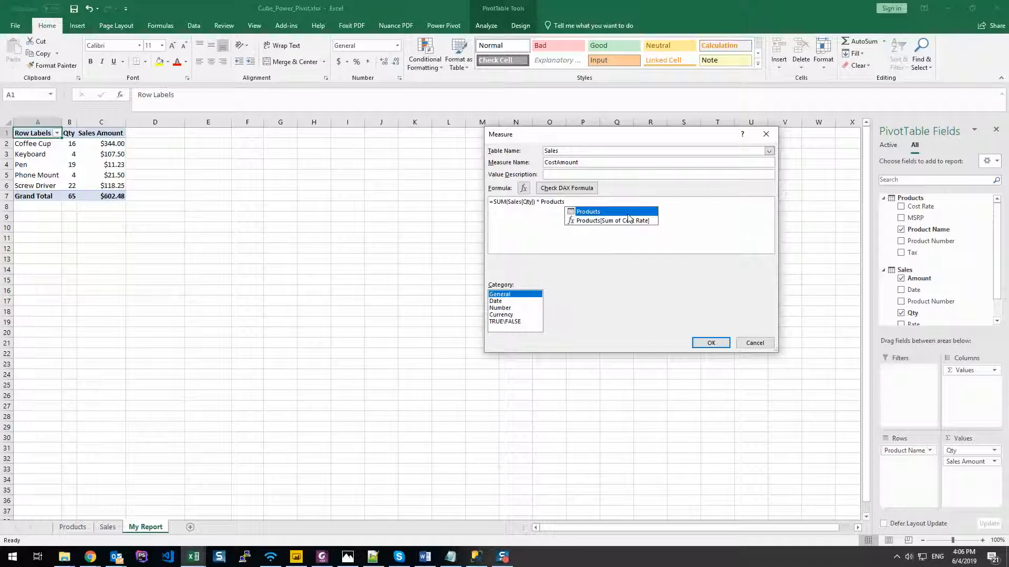
pyautogui.click(624, 221)
pyautogui.click(622, 226)
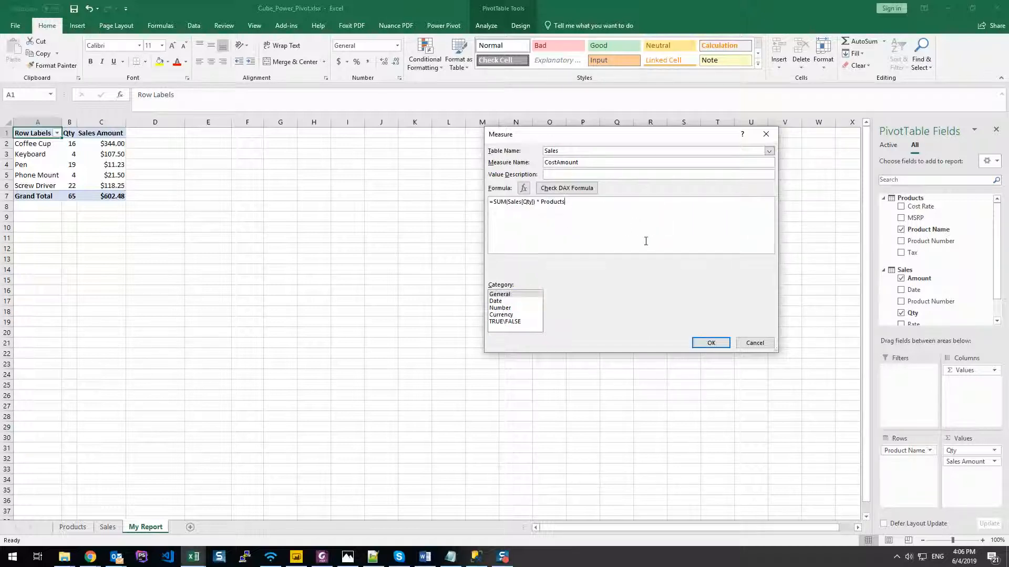
pyautogui.write('[Sum of Cost Rate]')
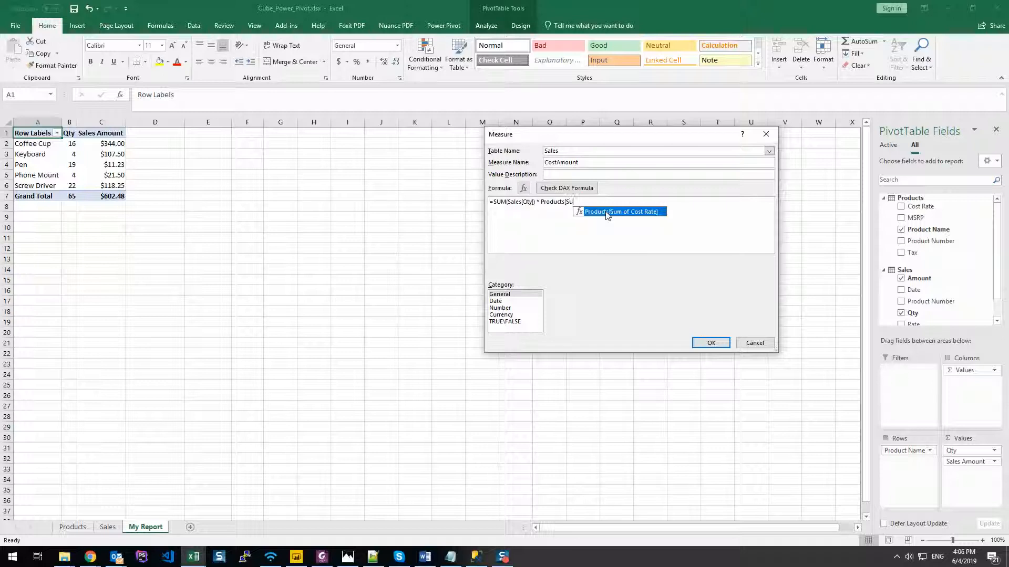
pyautogui.press('Tab')
pyautogui.click(712, 343)
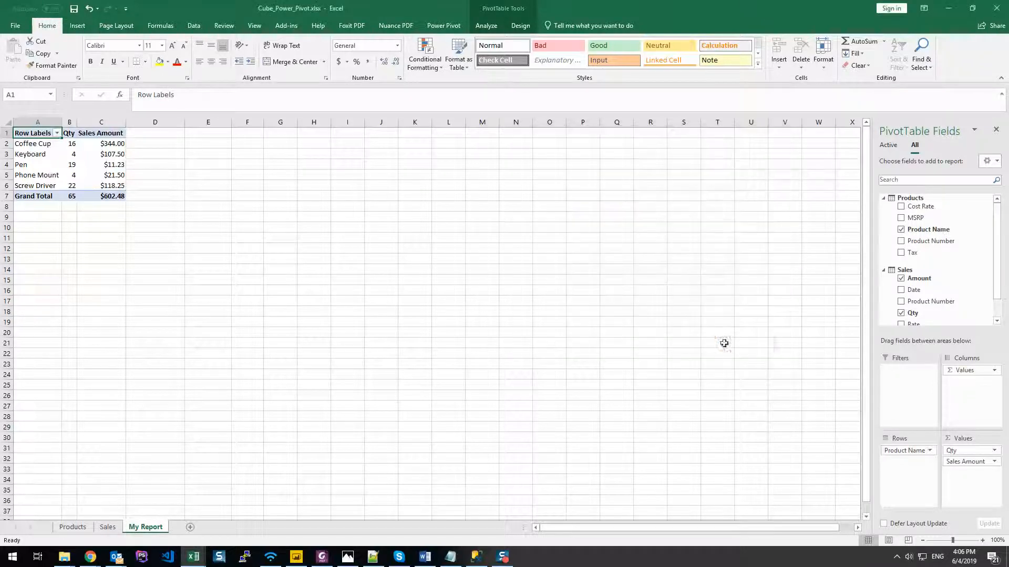
# - Add the CostAmount measure to the PivotTable's values below Sales Amount and check the Coffee Cup's result
pyautogui.scroll(-1, 945, 300)
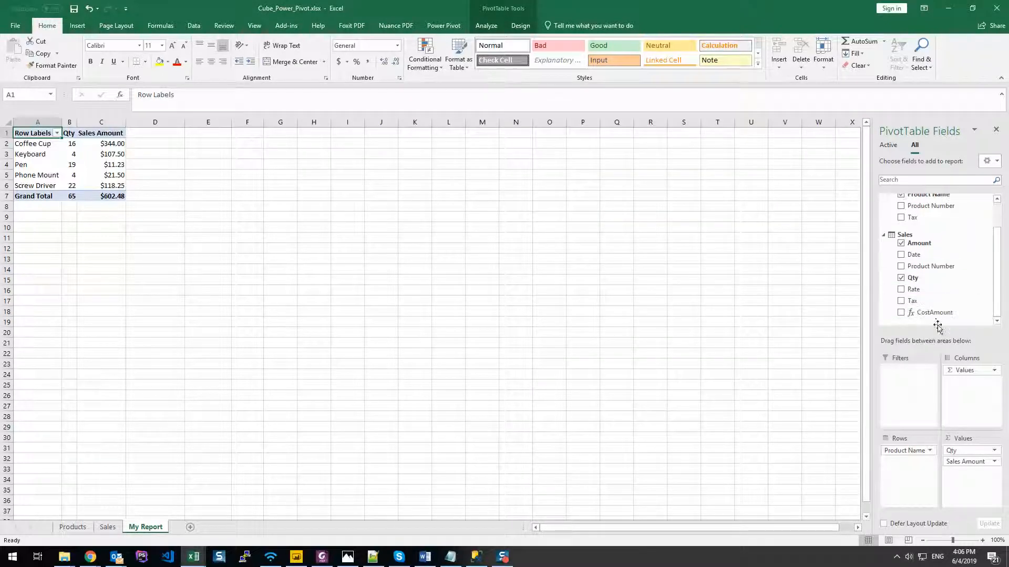
pyautogui.moveTo(938, 313); pyautogui.dragTo(955, 486)
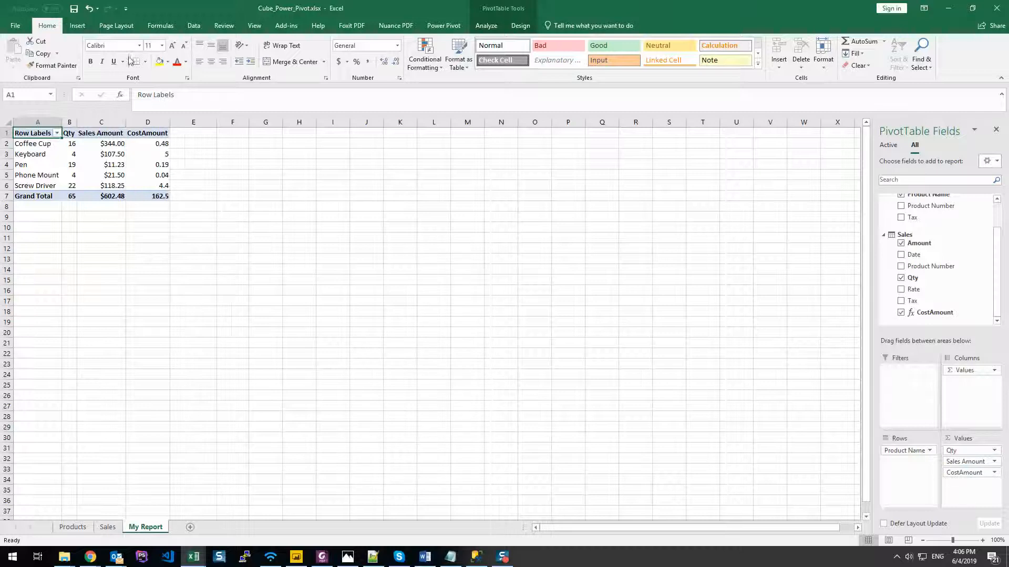
pyautogui.click(152, 154)
pyautogui.click(153, 144)
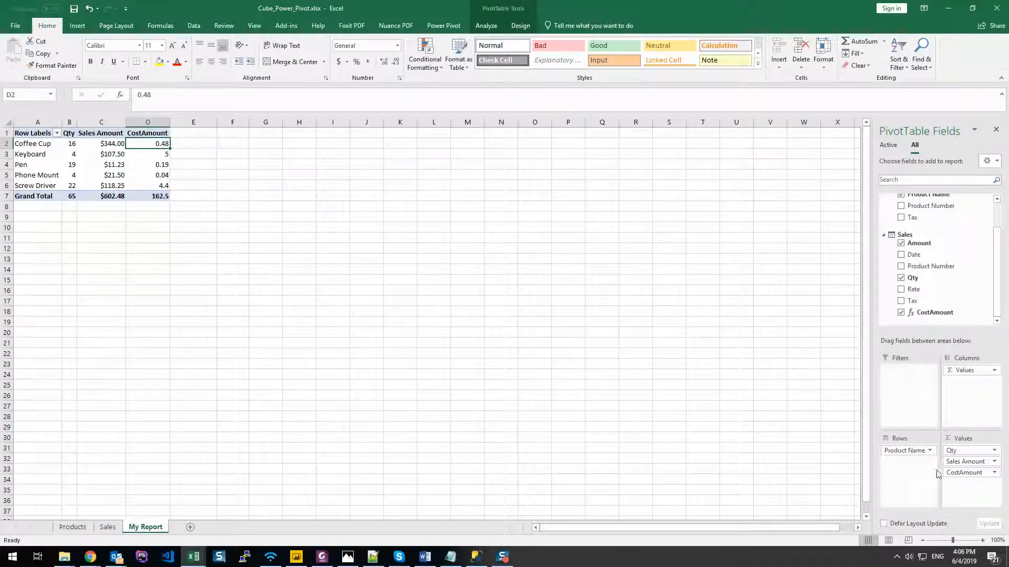
# - Format the CostAmount measure as Currency with the $ symbol and 2 decimal places
pyautogui.rightClick(934, 314)
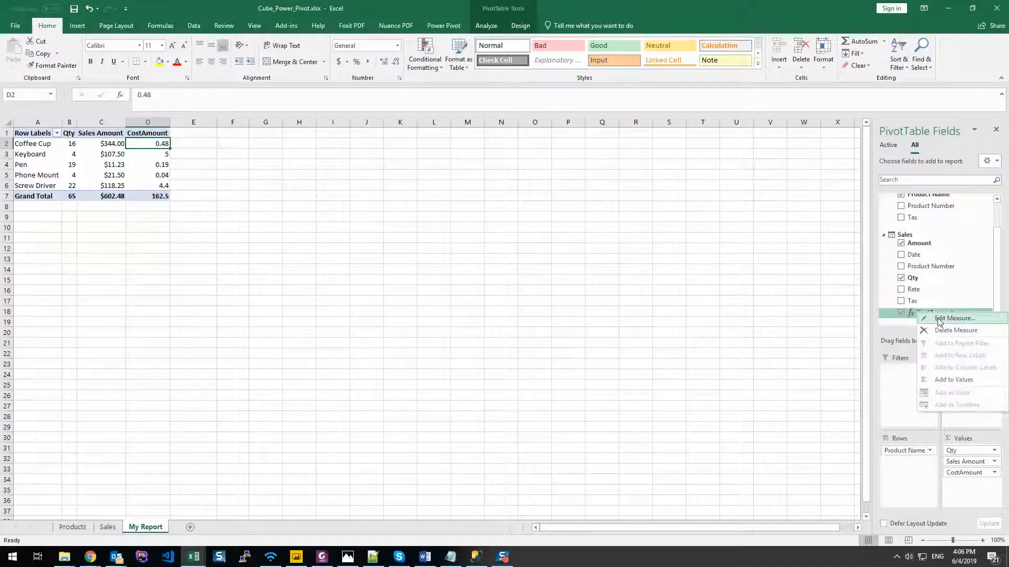
pyautogui.click(939, 319)
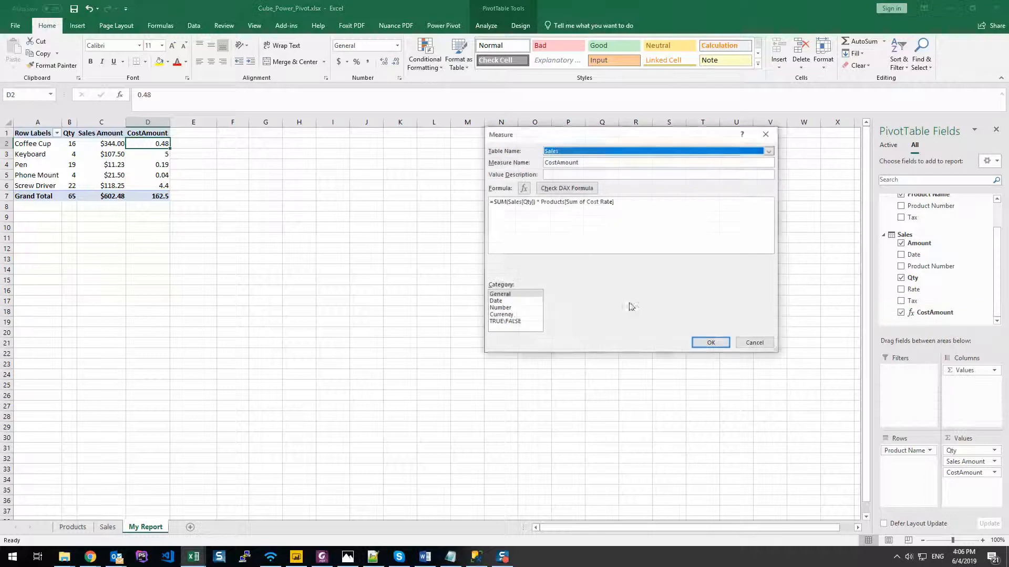
pyautogui.click(512, 315)
pyautogui.click(668, 304)
pyautogui.click(668, 303)
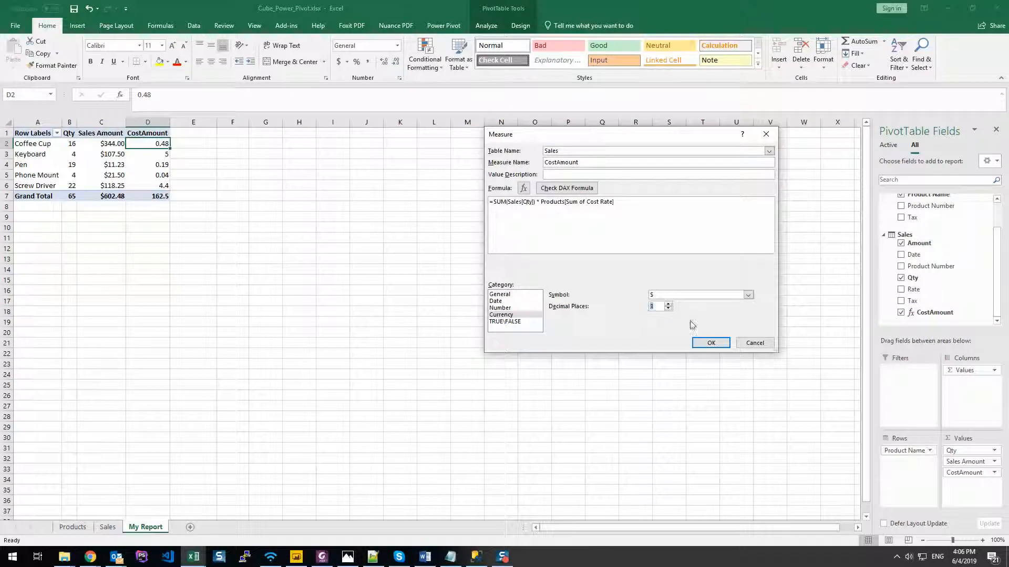
pyautogui.click(711, 344)
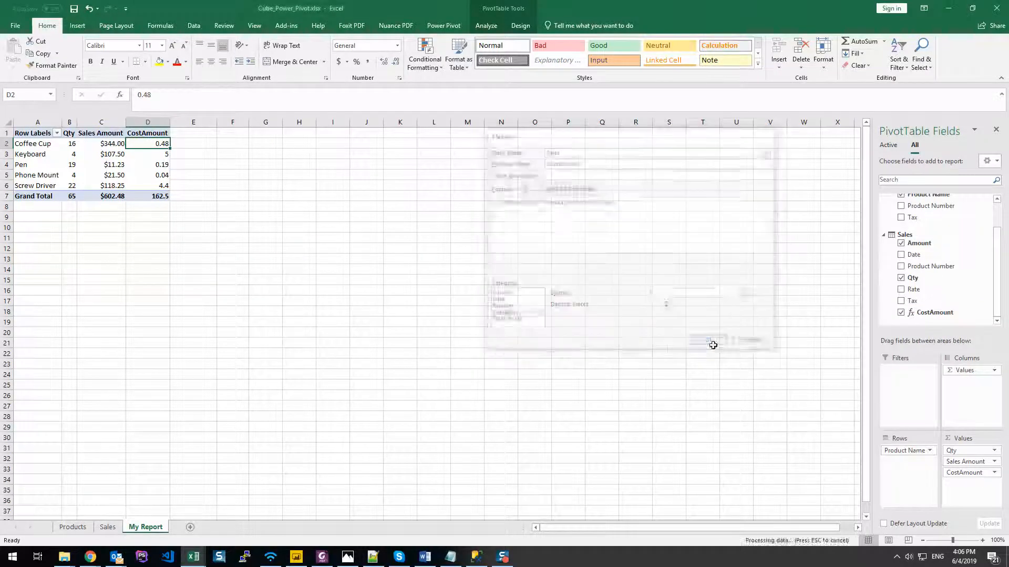
pyautogui.click(150, 121)
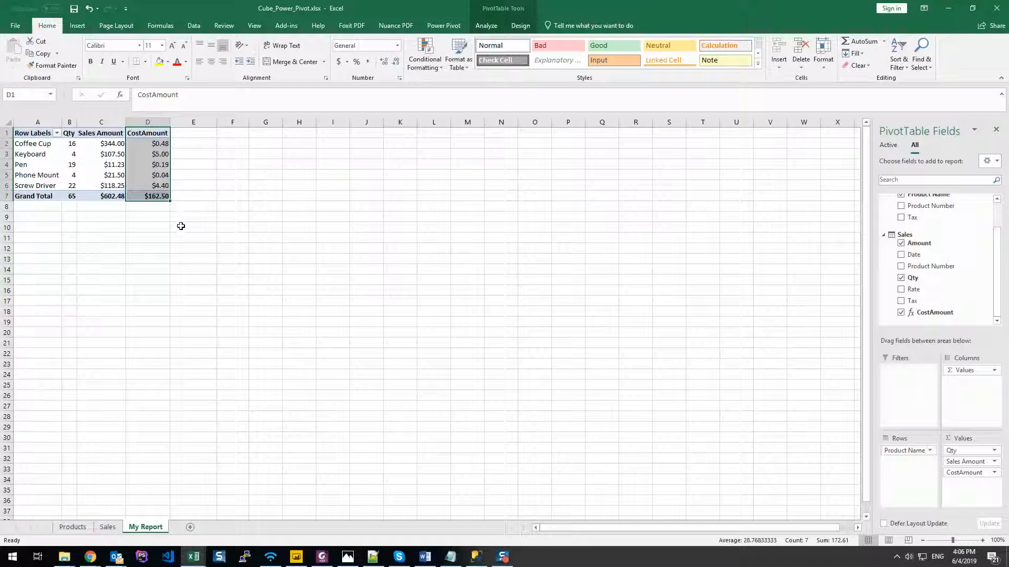
# - Give the CostAmount value field the custom name Cost Amount
pyautogui.click(981, 473)
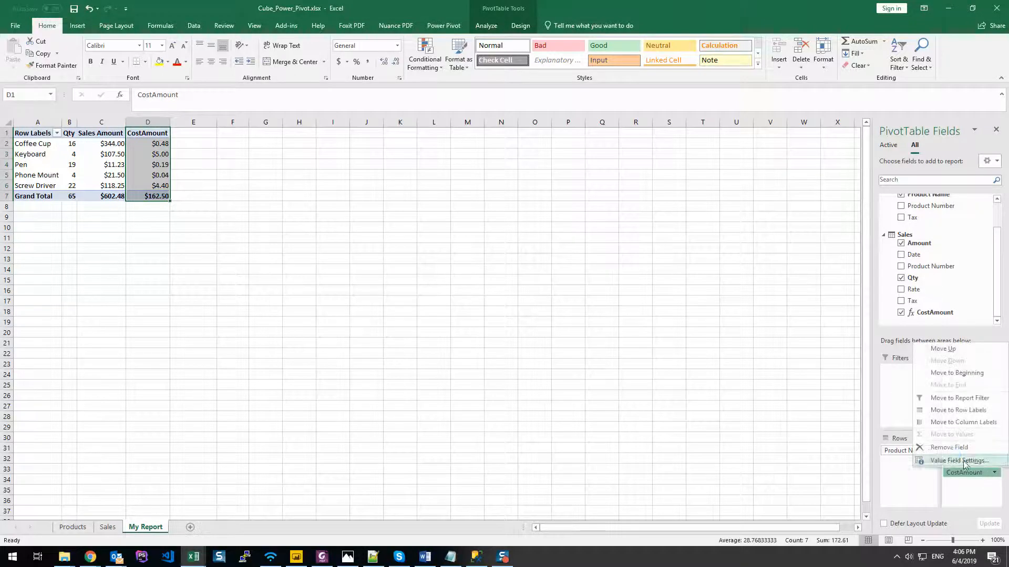
pyautogui.click(959, 461)
pyautogui.click(596, 187)
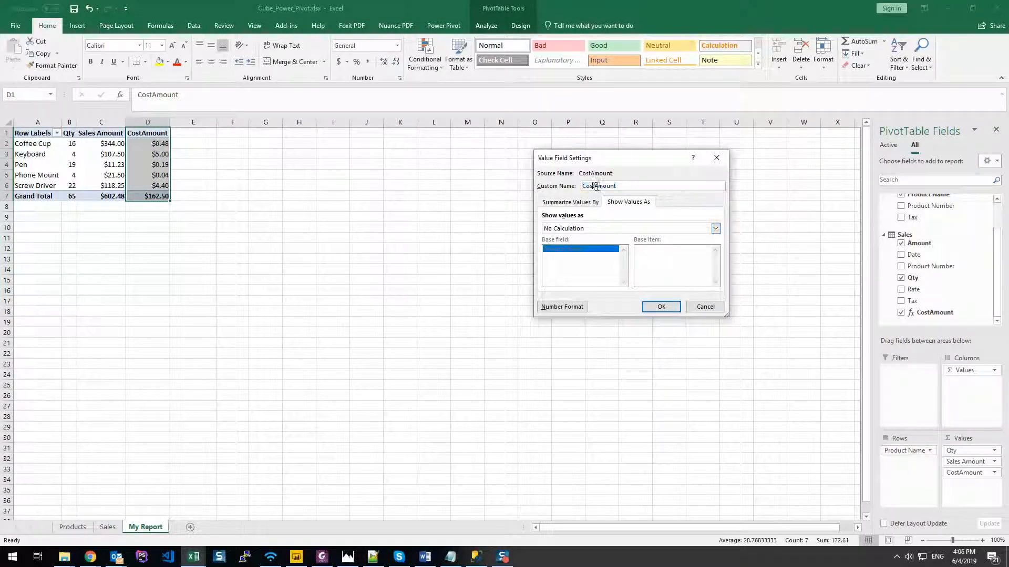
pyautogui.click(657, 306)
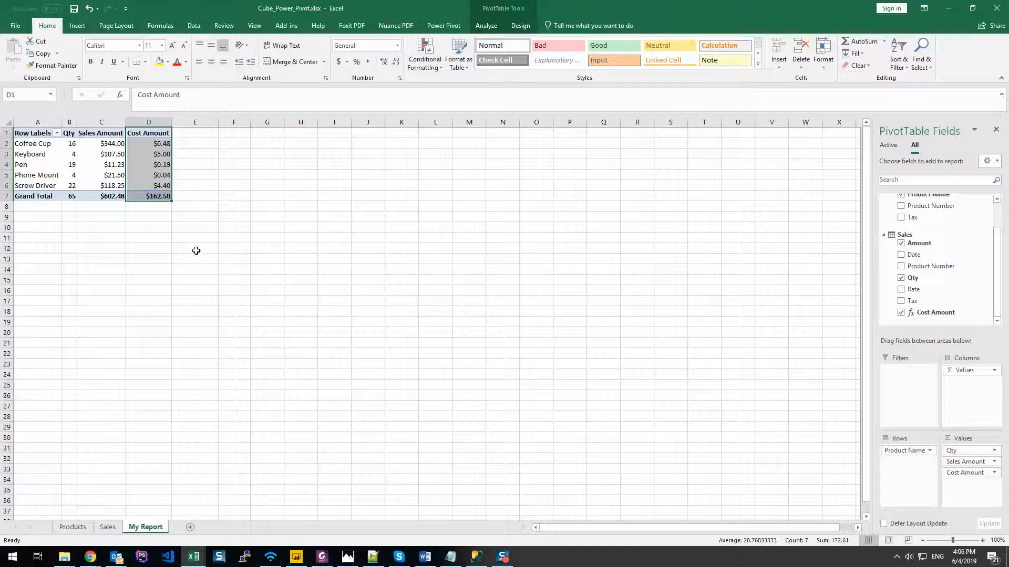
pyautogui.click(196, 251)
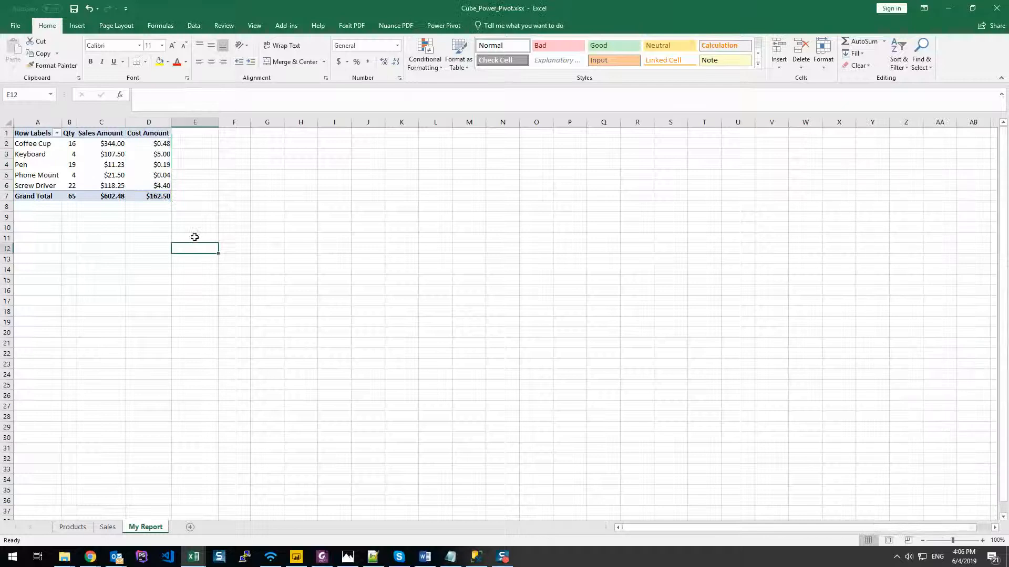
# - Reopen the Cost Amount measure and examine how its formula multiplies the summed Sales quantity by Products[Sum of Cost Rate]
pyautogui.click(155, 121)
pyautogui.click(146, 167)
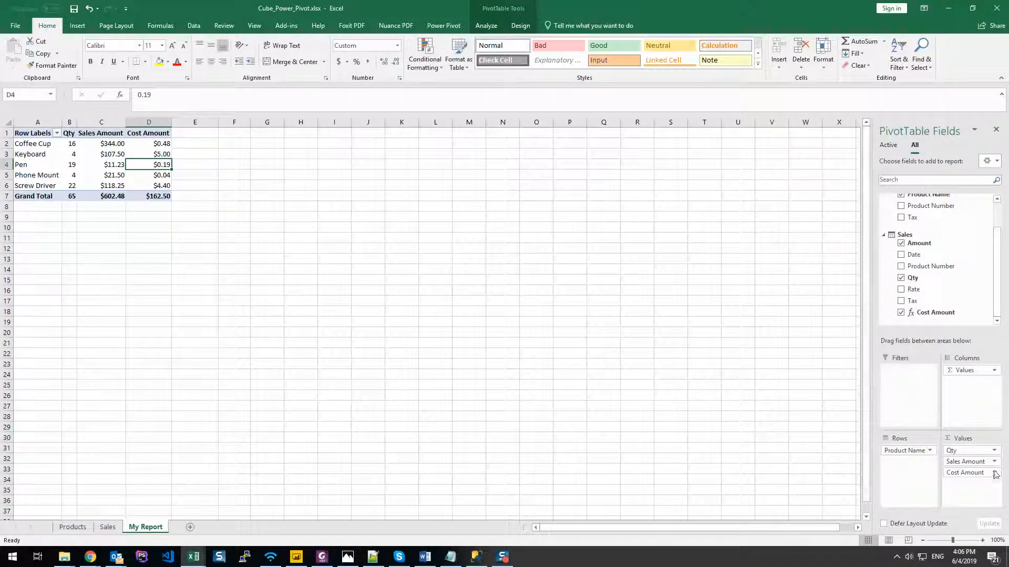
pyautogui.rightClick(924, 313)
pyautogui.click(924, 316)
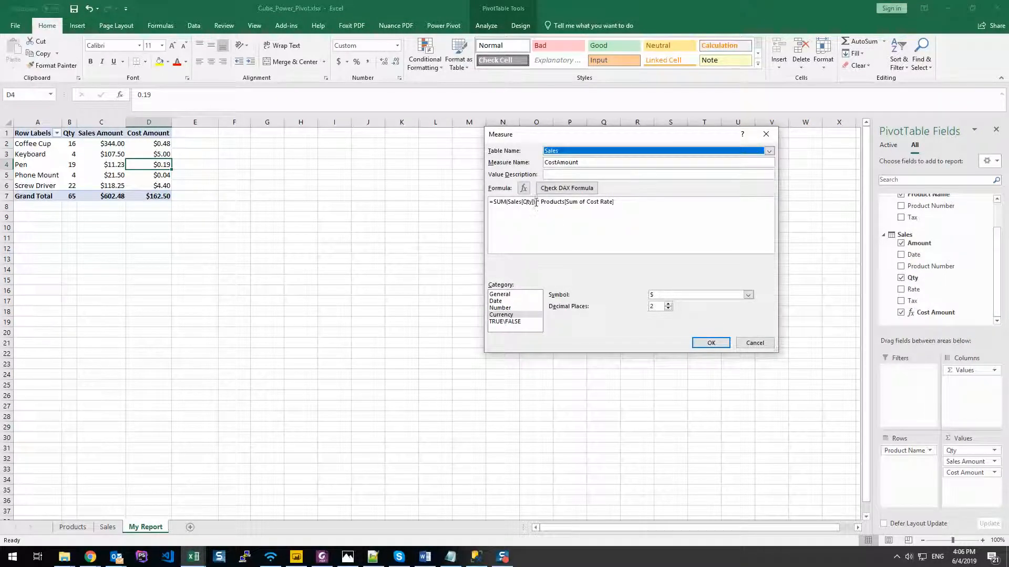
pyautogui.moveTo(535, 202); pyautogui.dragTo(484, 202)
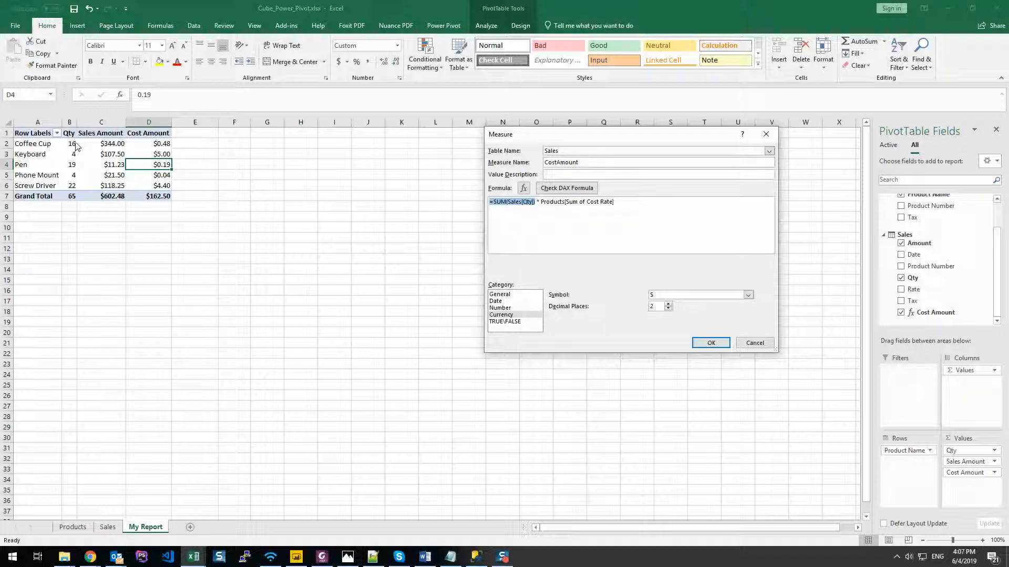
pyautogui.moveTo(539, 138); pyautogui.dragTo(487, 201)
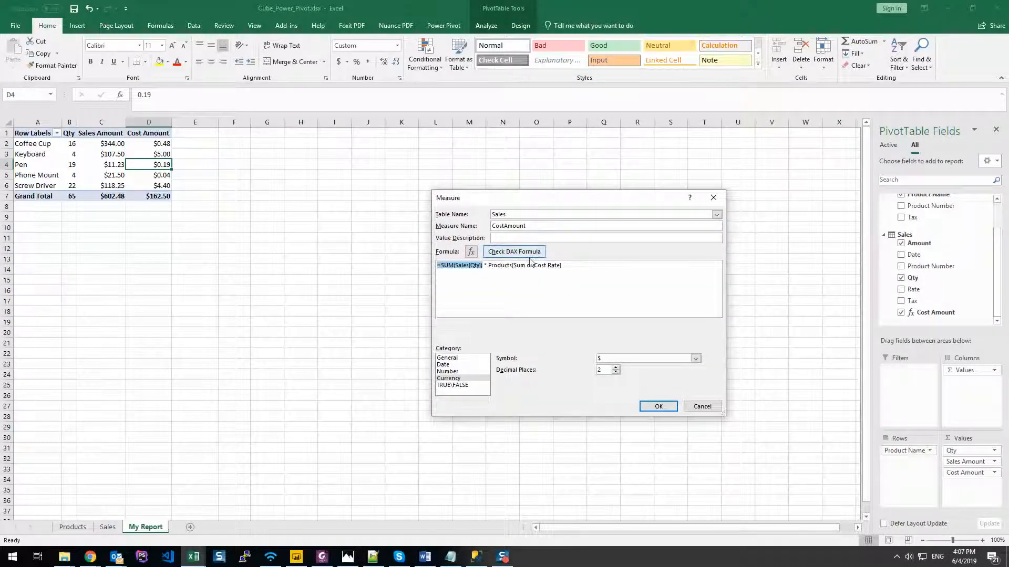
pyautogui.click(486, 266)
pyautogui.moveTo(483, 266); pyautogui.dragTo(463, 266)
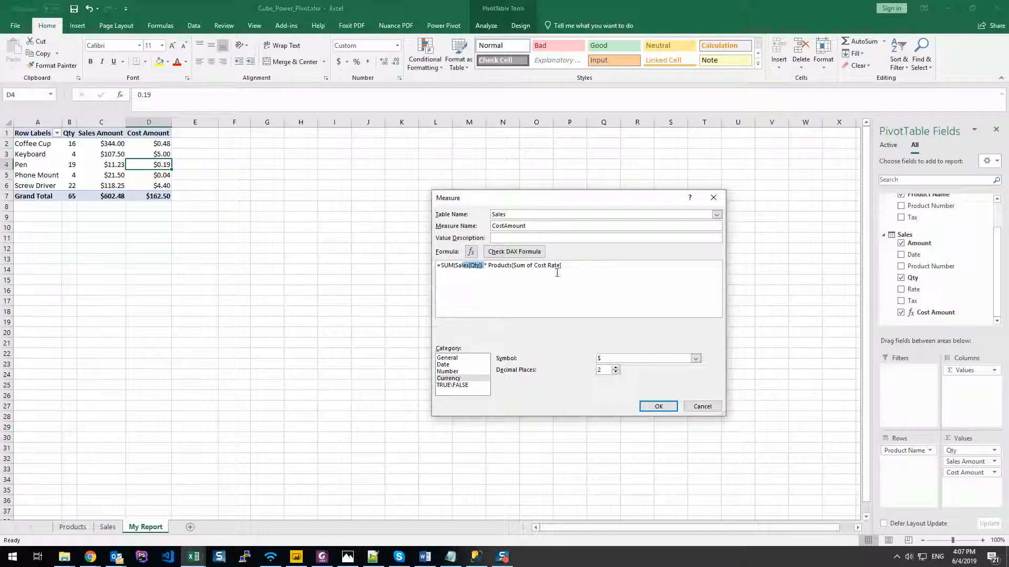
pyautogui.moveTo(565, 266); pyautogui.dragTo(492, 265)
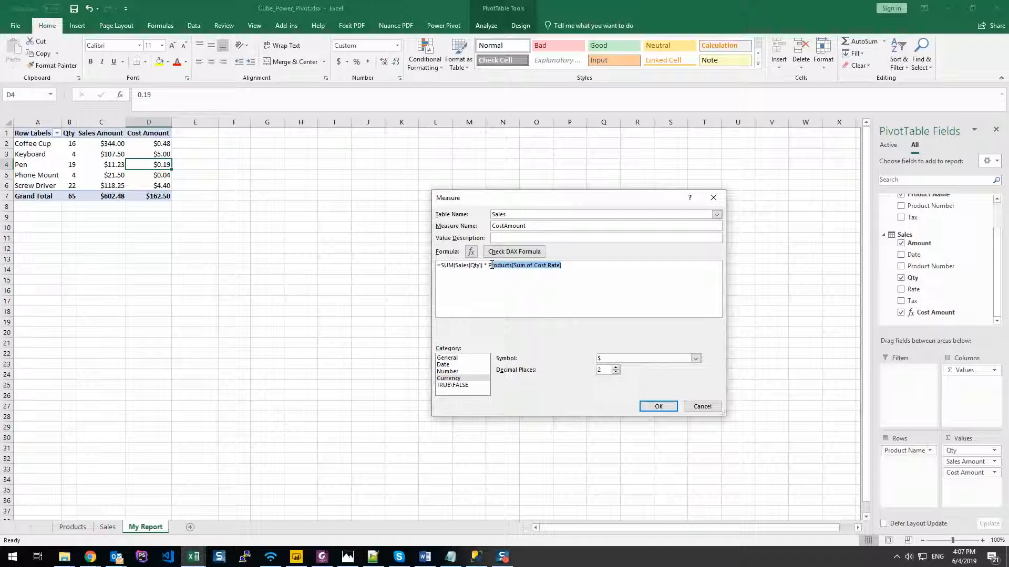
pyautogui.click(513, 269)
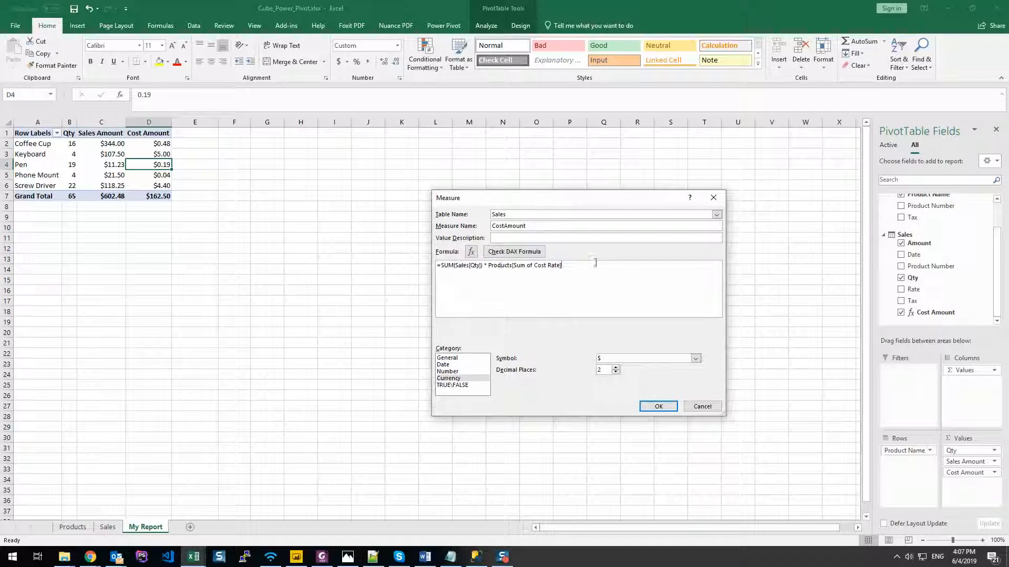
pyautogui.moveTo(593, 263); pyautogui.dragTo(408, 244)
pyautogui.click(601, 282)
pyautogui.moveTo(544, 274); pyautogui.dragTo(475, 284)
pyautogui.click(489, 288)
pyautogui.moveTo(483, 276); pyautogui.dragTo(541, 284)
pyautogui.click(544, 286)
pyautogui.moveTo(482, 265)
pyautogui.mouseDown()
pyautogui.moveTo(441, 267)
pyautogui.moveTo(558, 266)
pyautogui.moveTo(488, 269)
pyautogui.mouseUp()
pyautogui.click(573, 269)
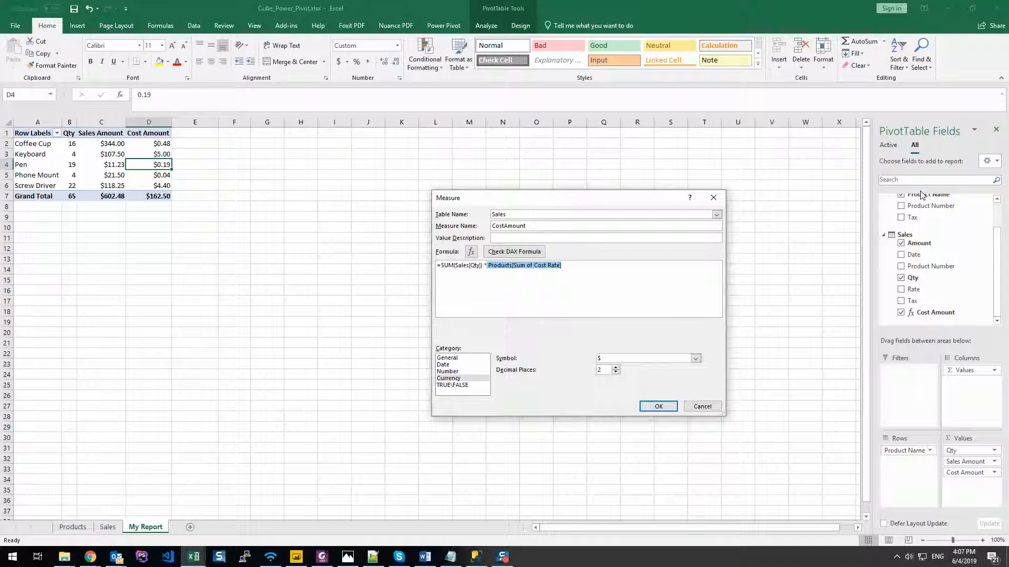
pyautogui.click(558, 300)
pyautogui.moveTo(562, 265); pyautogui.dragTo(490, 266)
pyautogui.click(659, 406)
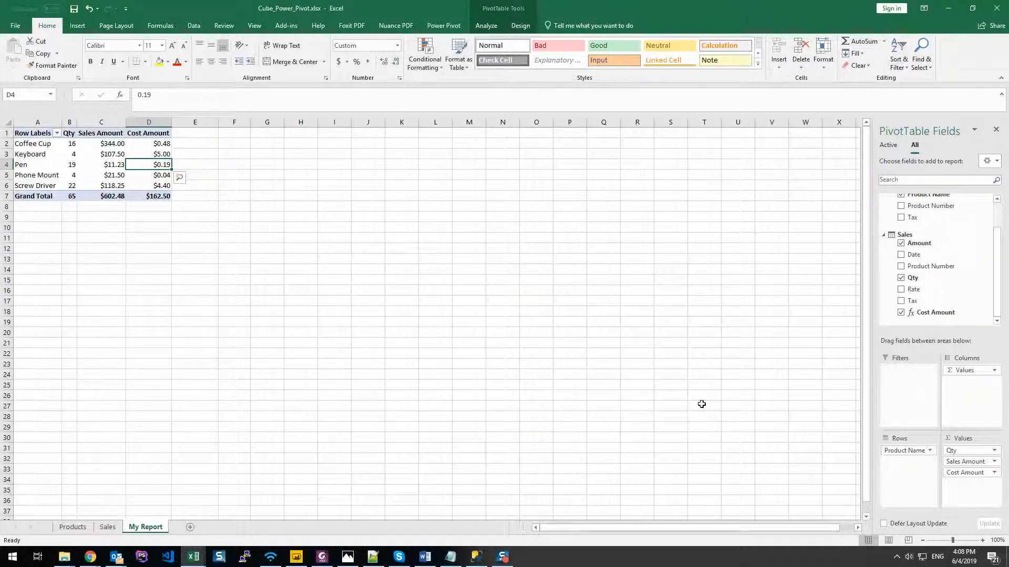
# - Reorder the PivotTable's values so that Cost Amount comes before Sales Amount
pyautogui.click(167, 144)
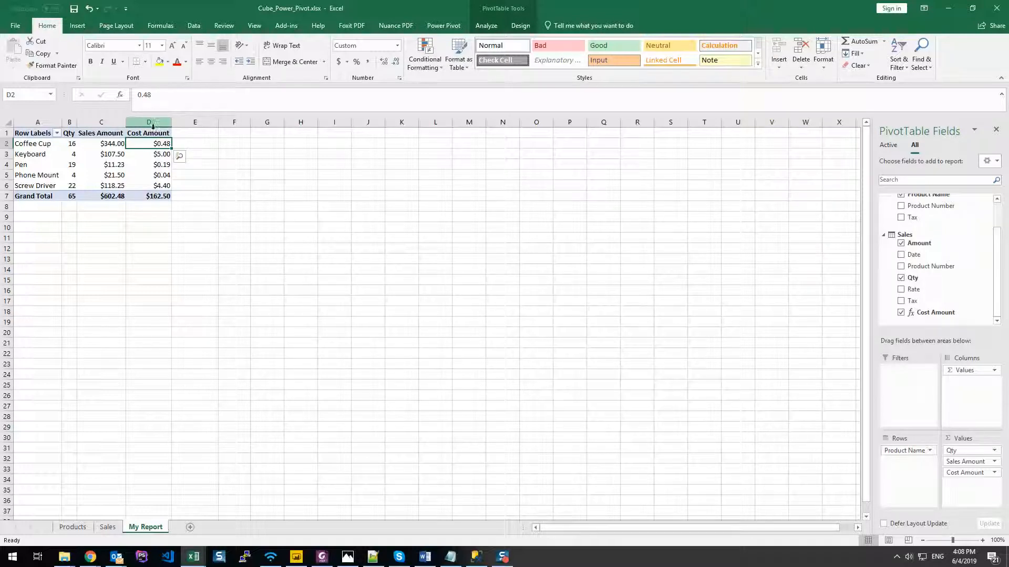
pyautogui.moveTo(986, 460); pyautogui.dragTo(968, 477)
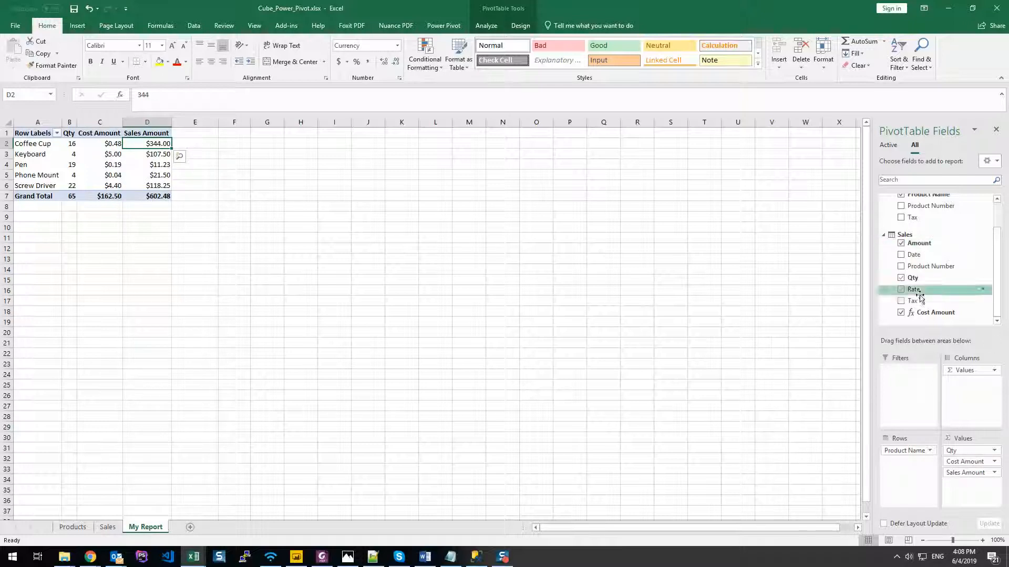
pyautogui.rightClick(915, 236)
pyautogui.click(941, 243)
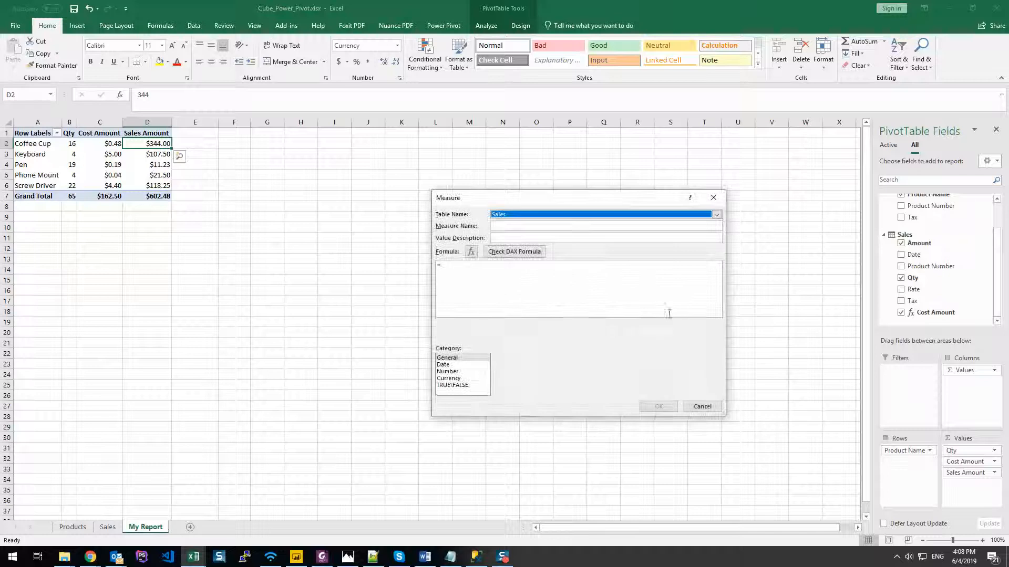
pyautogui.click(712, 198)
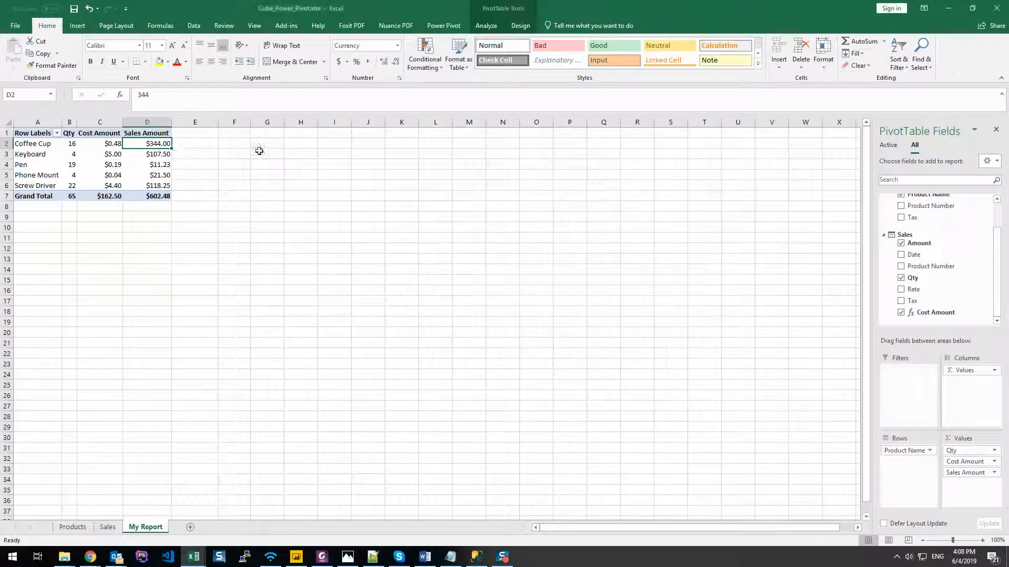
# - In E2, enter a formula subtracting the Coffee Cup row's Cost Amount from its Sales Amount
pyautogui.click(206, 147)
pyautogui.write('=')
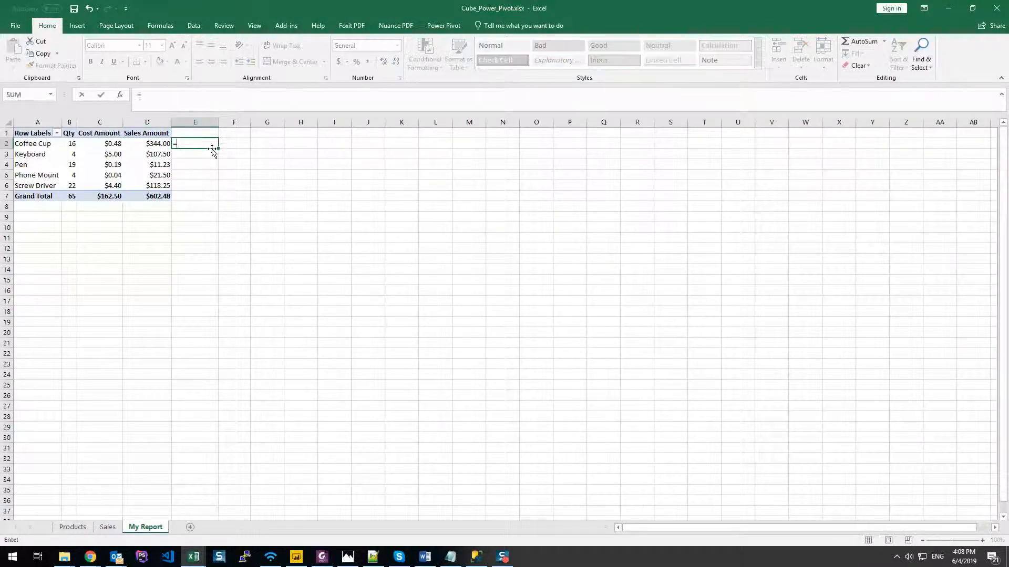
pyautogui.press('Left')
pyautogui.write('-')
pyautogui.press('Left')
pyautogui.press('Left')
pyautogui.press('Return')
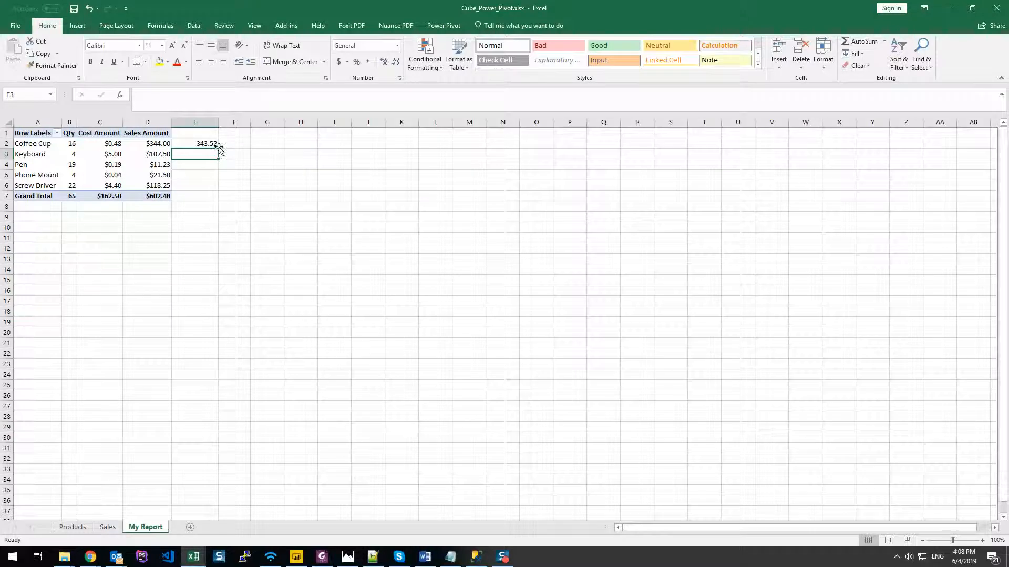
# - Try filling the E2 subtraction formula down to E7, and clear the trial formulas from column E
pyautogui.click(210, 144)
pyautogui.moveTo(218, 148)
pyautogui.mouseDown()
pyautogui.moveTo(233, 196)
pyautogui.moveTo(200, 143)
pyautogui.mouseUp()
pyautogui.click(278, 216)
pyautogui.press('Delete')
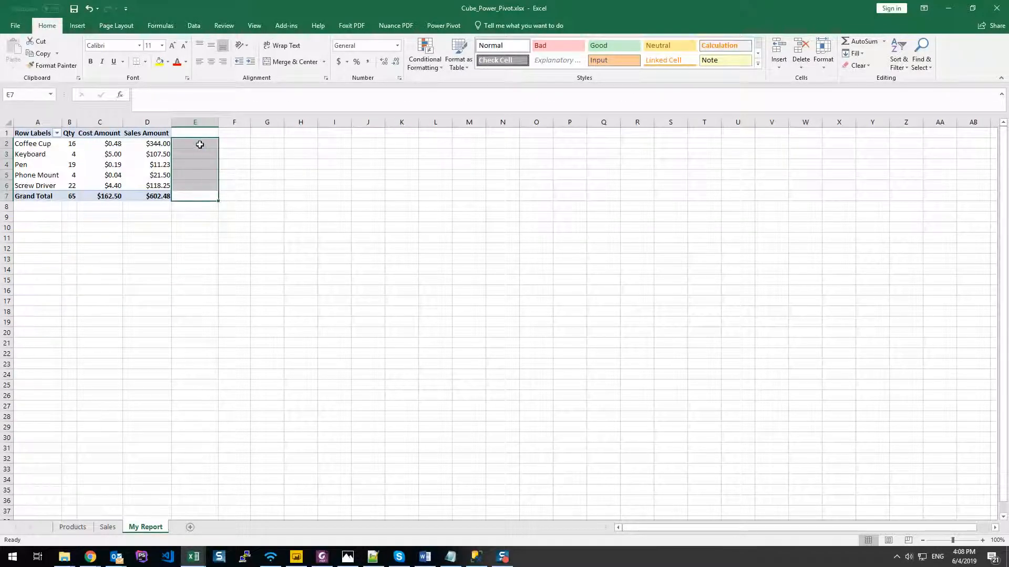
pyautogui.hotkey('ctrl', 'z')
pyautogui.hotkey('ctrl', 'z')
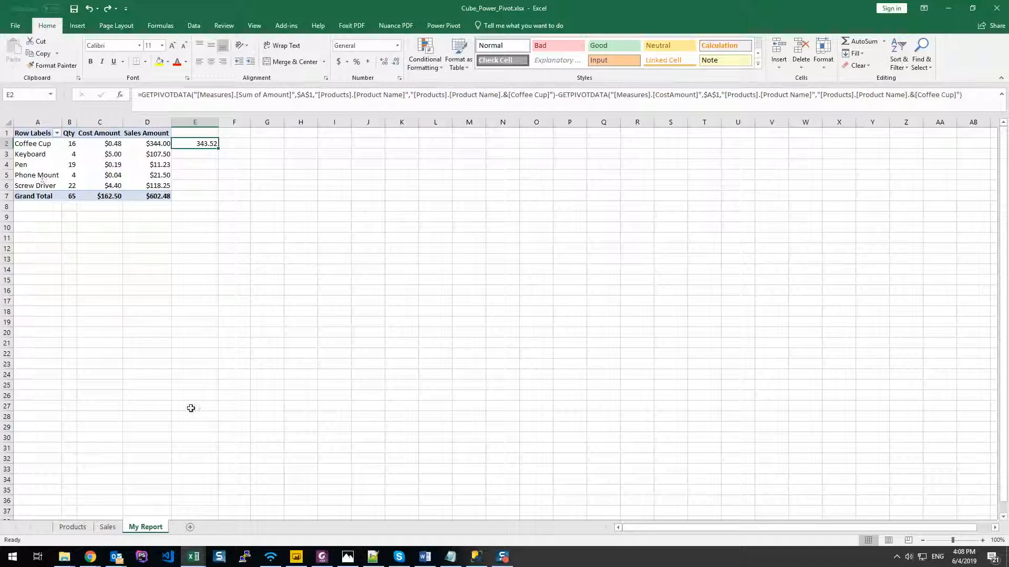
pyautogui.press('Delete')
# - Start a new measure in the Sales table of the PivotTable's data model and name it ProfitMargin
pyautogui.click(156, 178)
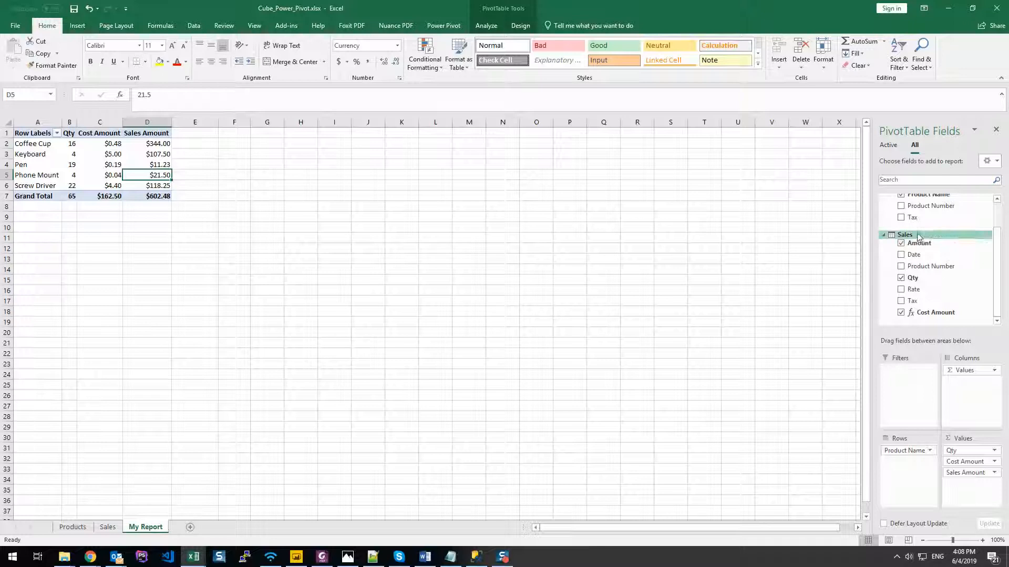
pyautogui.rightClick(932, 234)
pyautogui.click(926, 245)
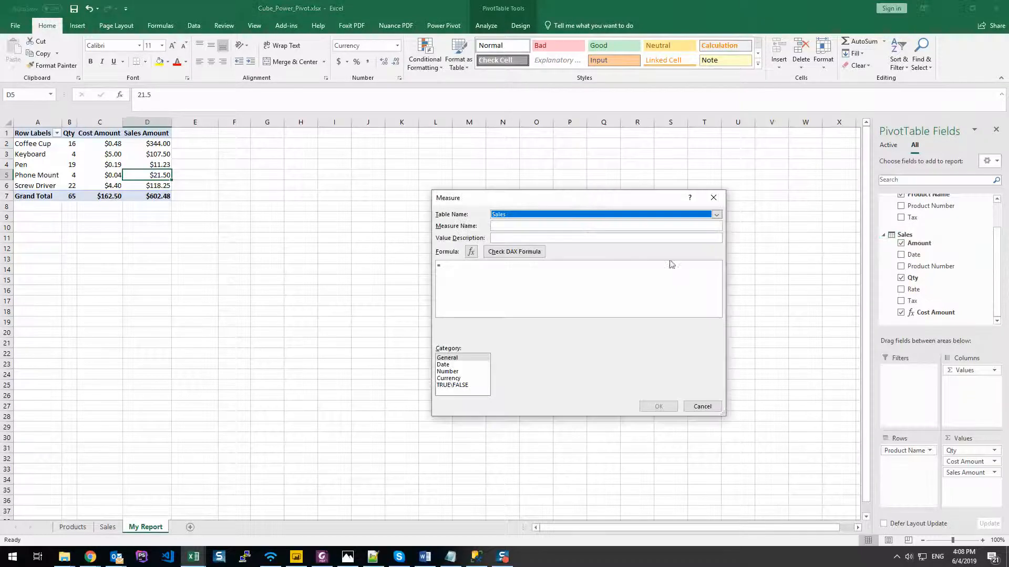
pyautogui.click(559, 216)
pyautogui.click(556, 208)
pyautogui.click(522, 226)
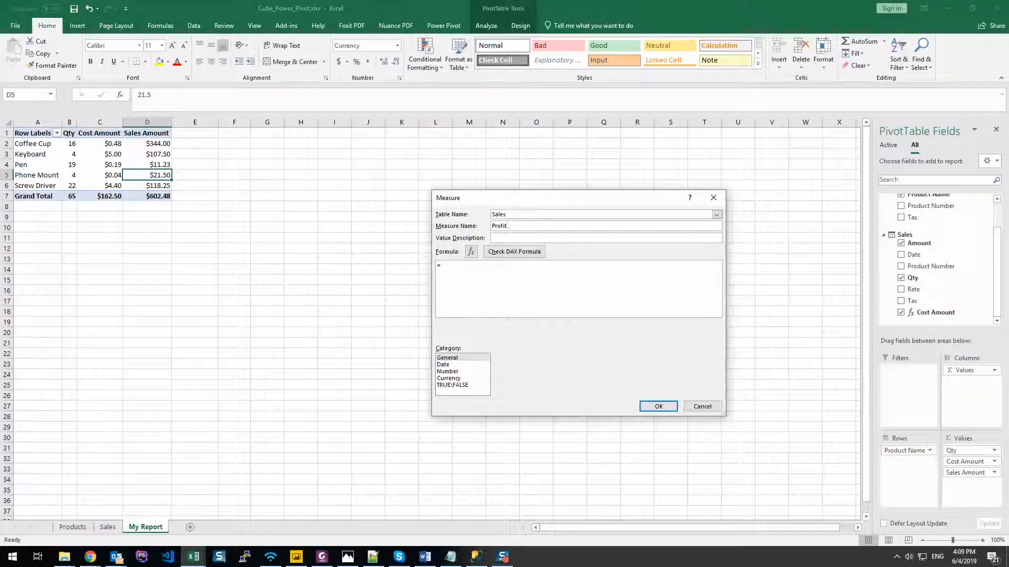
pyautogui.write('Margin')
# - Begin the ProfitMargin formula with Sum([Amount]) followed by a minus sign
pyautogui.click(552, 279)
pyautogui.write('Sum(')
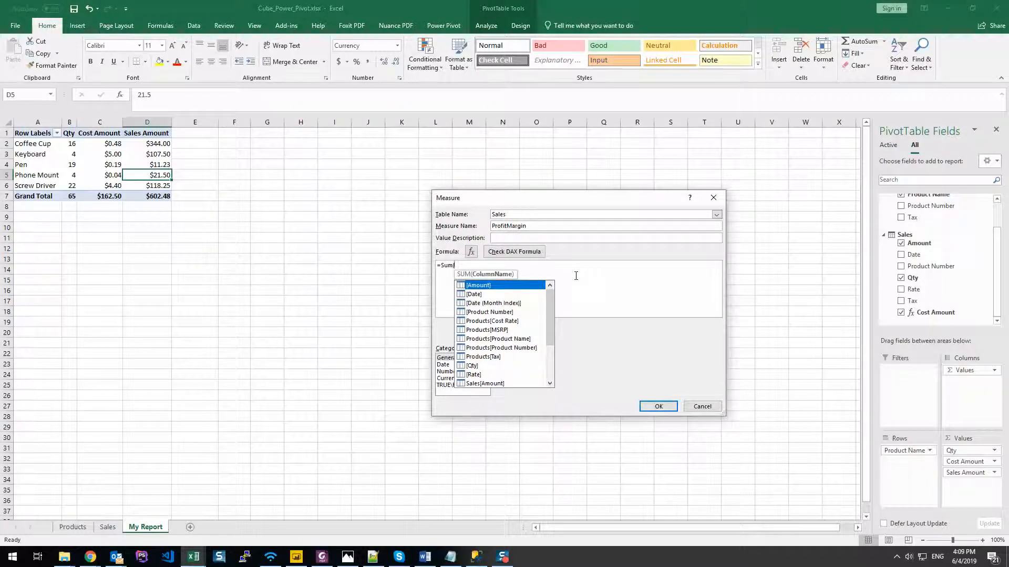
pyautogui.press('Tab')
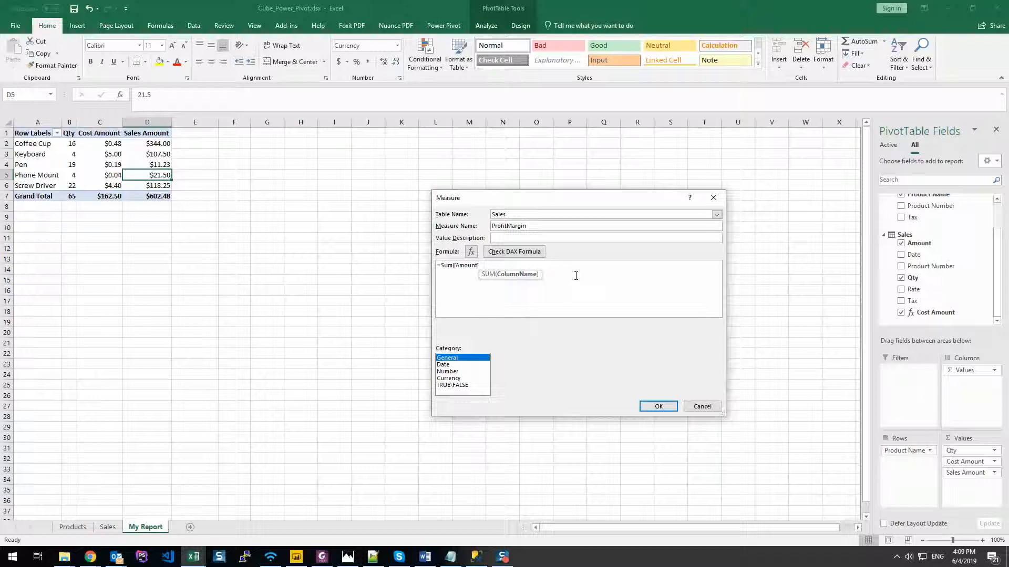
pyautogui.click(601, 263)
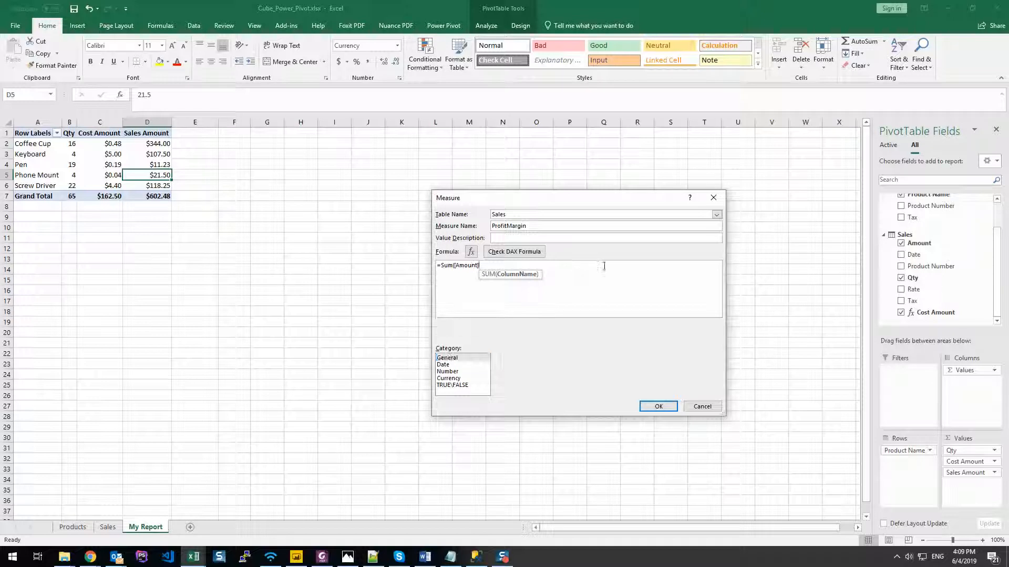
pyautogui.write(')-S')
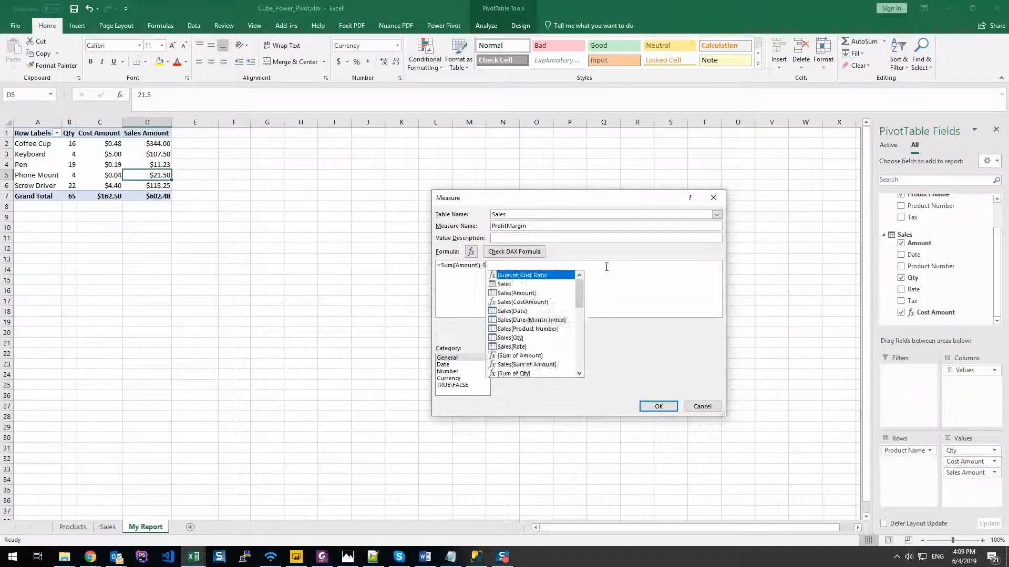
pyautogui.write('UM(S')
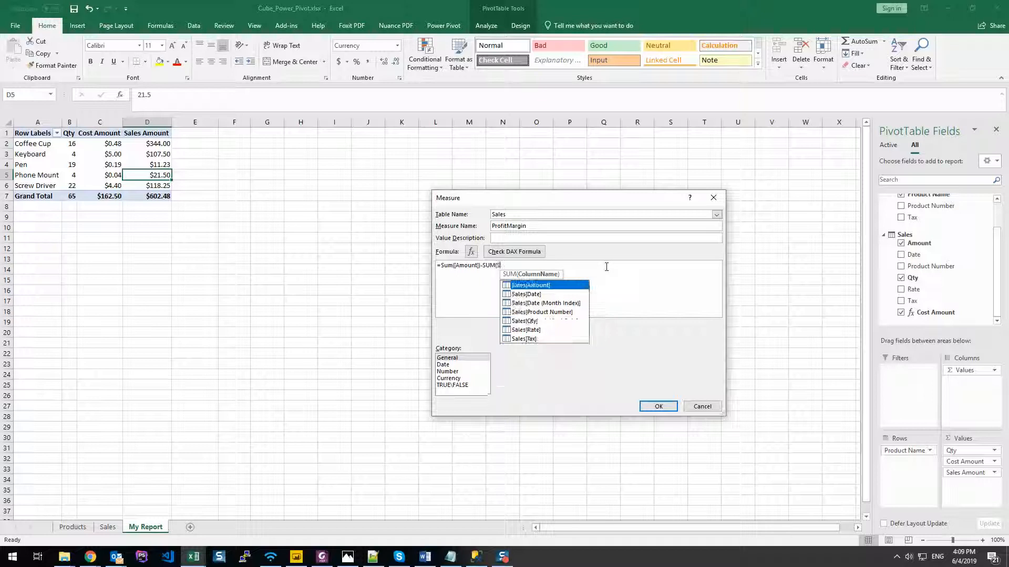
pyautogui.write('al')
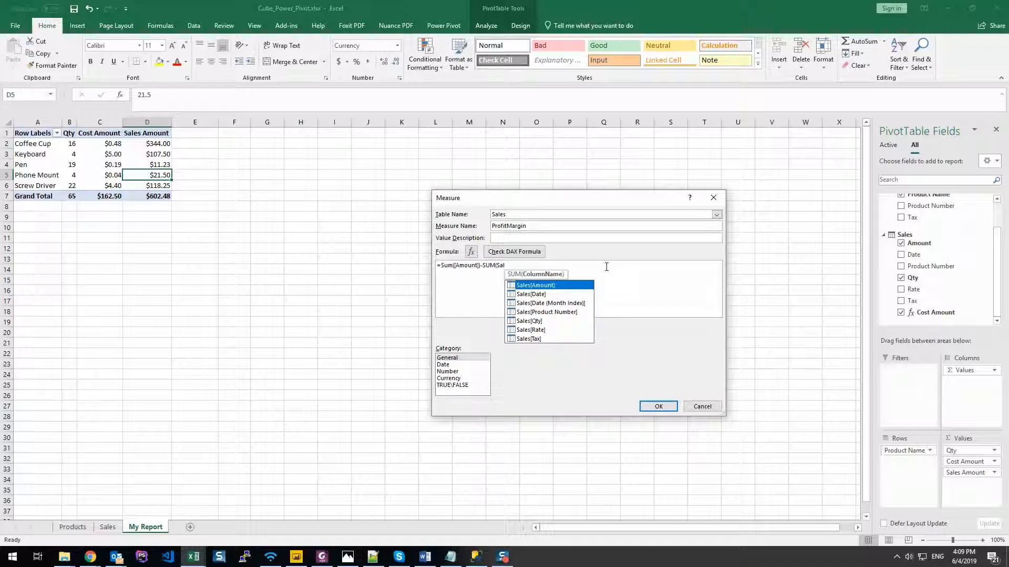
pyautogui.press('BackSpace')
pyautogui.press('BackSpace')
pyautogui.press('BackSpace')
pyautogui.press('BackSpace')
pyautogui.press('BackSpace')
pyautogui.press('BackSpace')
pyautogui.press('BackSpace')
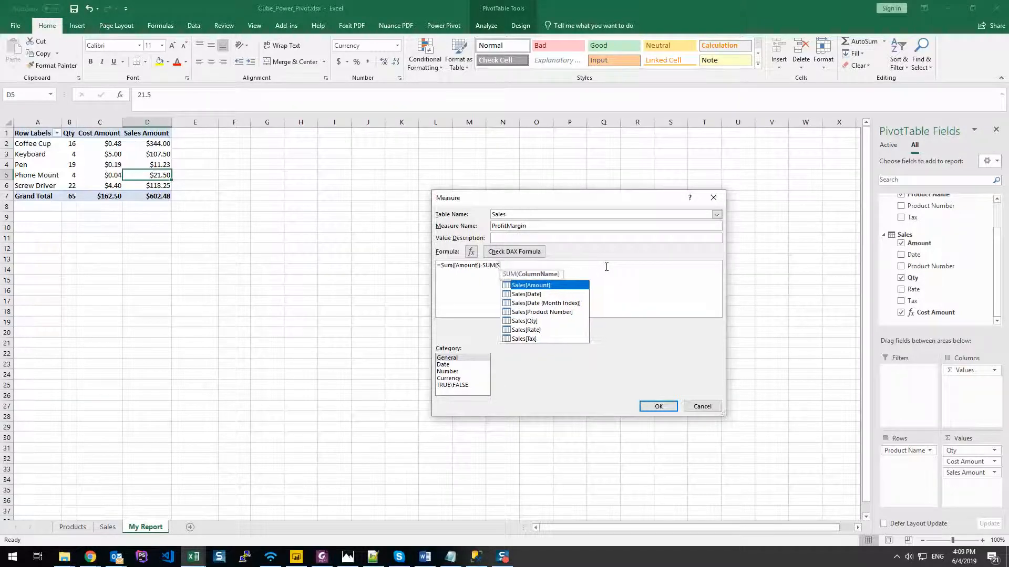
# - Complete the formula as Sum([Amount])-Sales[CostAmount] and add the new ProfitMargin measure to the PivotTable's values after Sales Amount
pyautogui.write('Sal')
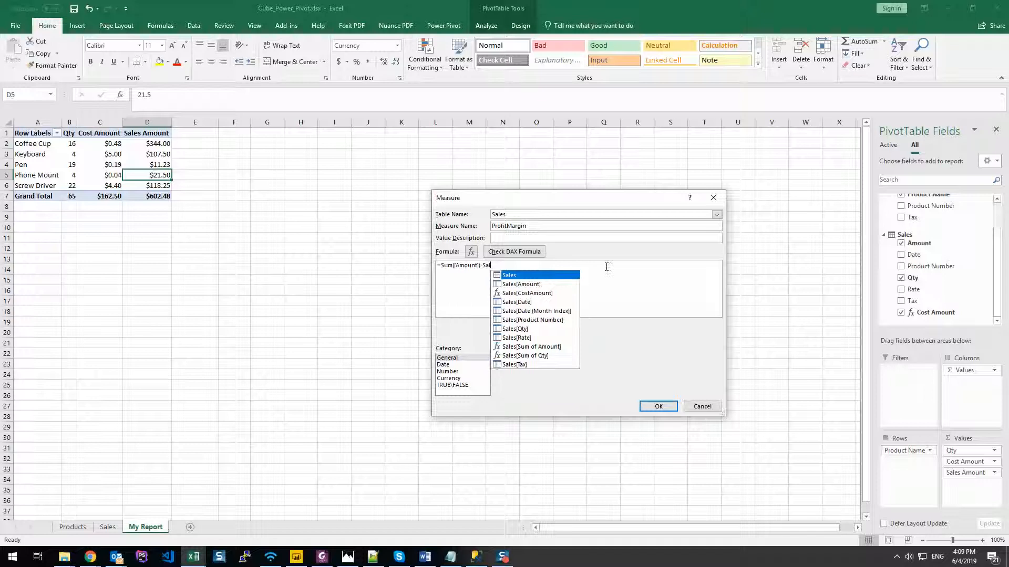
pyautogui.press('Down')
pyautogui.press('Down')
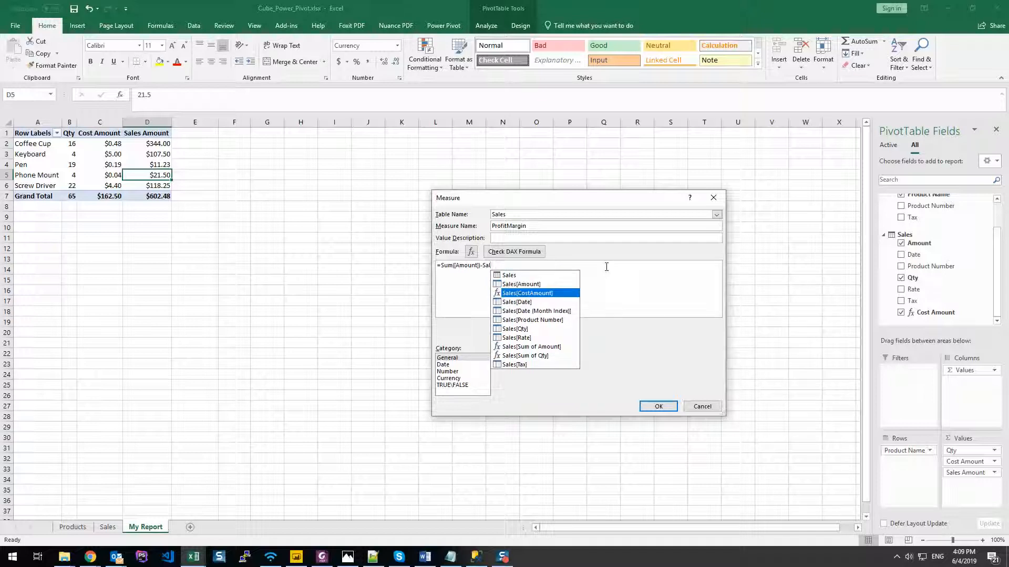
pyautogui.press('Tab')
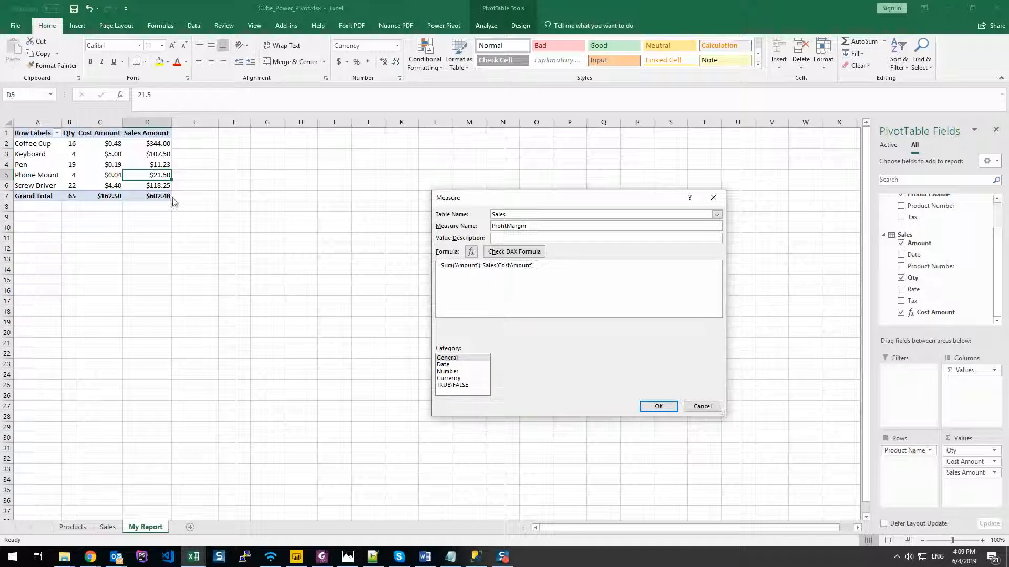
pyautogui.click(657, 407)
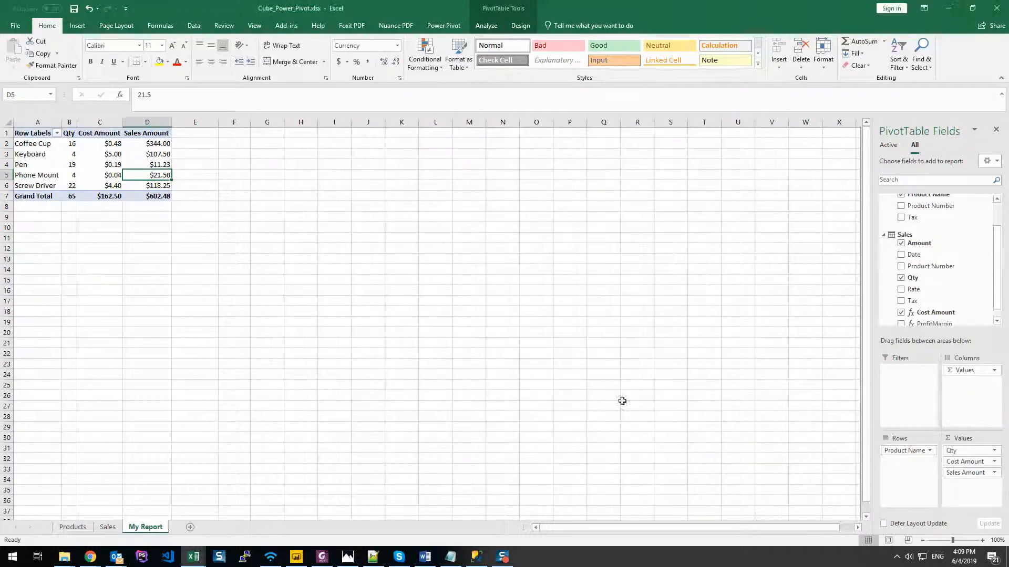
pyautogui.moveTo(934, 316); pyautogui.dragTo(968, 485)
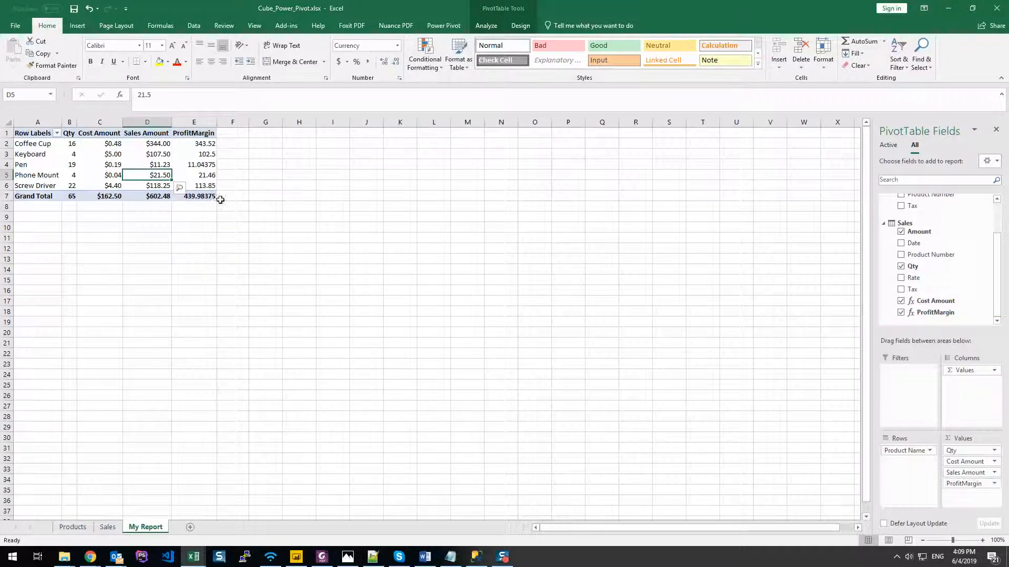
# - Format the ProfitMargin measure as Currency with the $ symbol and 2 decimal places
pyautogui.click(209, 143)
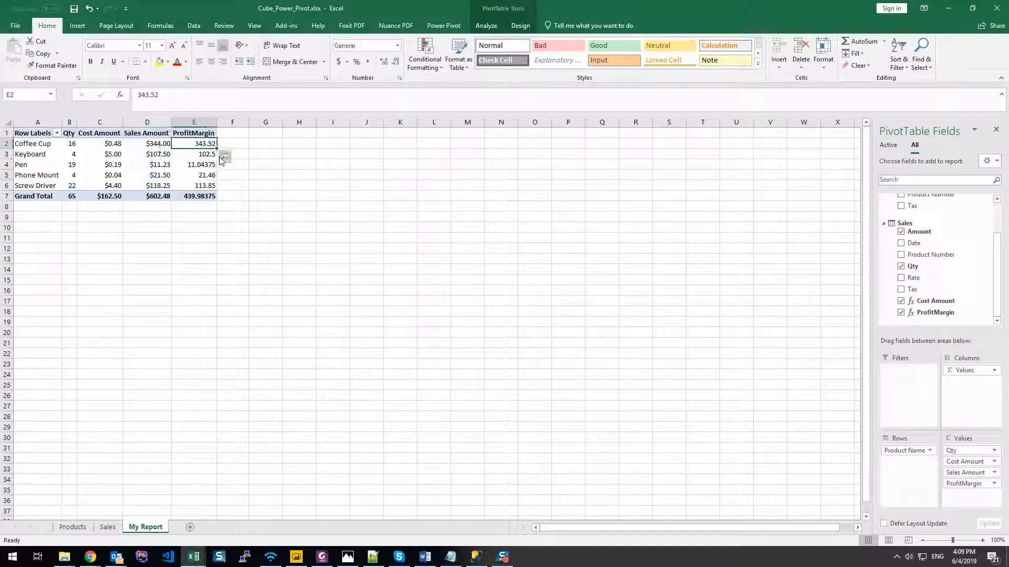
pyautogui.rightClick(935, 313)
pyautogui.click(944, 393)
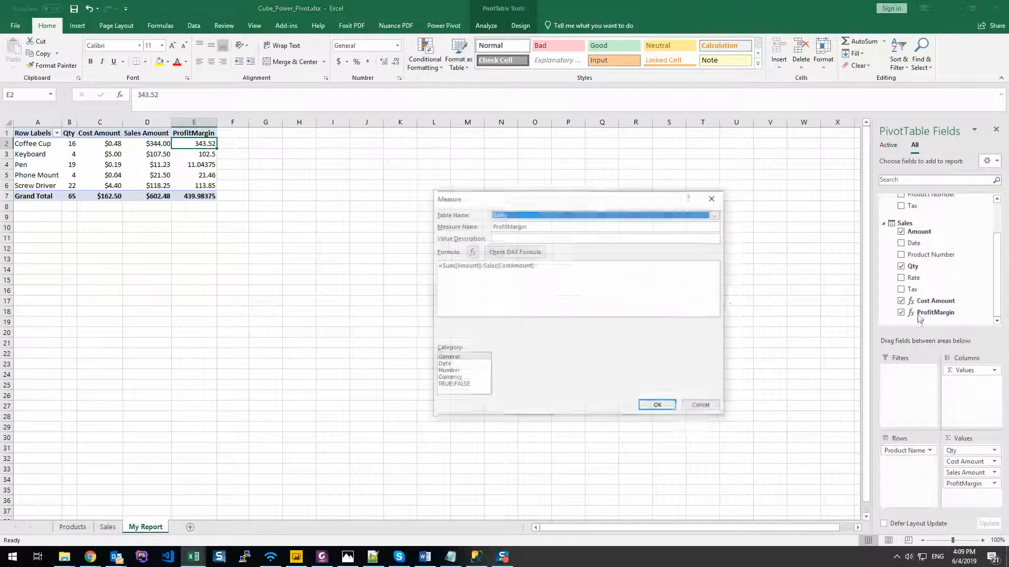
pyautogui.click(449, 378)
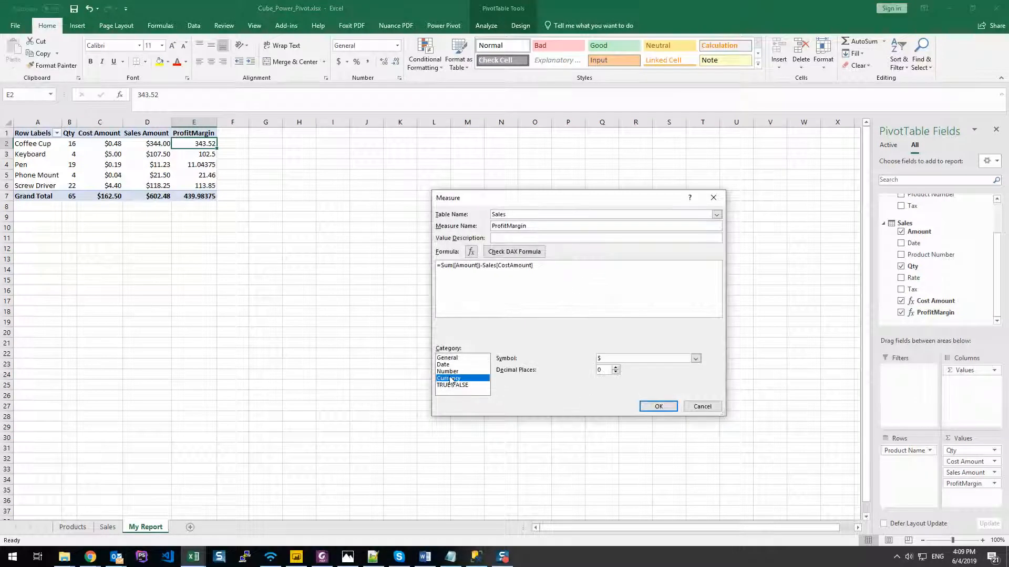
pyautogui.click(616, 369)
pyautogui.click(654, 405)
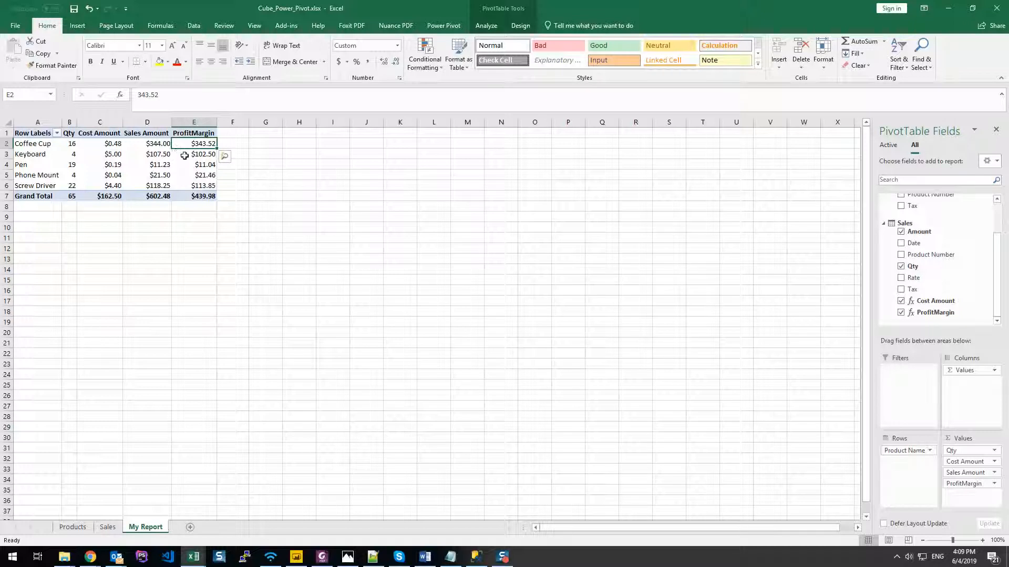
# - Start another new measure in the Sales table and name it Variance
pyautogui.moveTo(182, 156)
pyautogui.rightClick(182, 146)
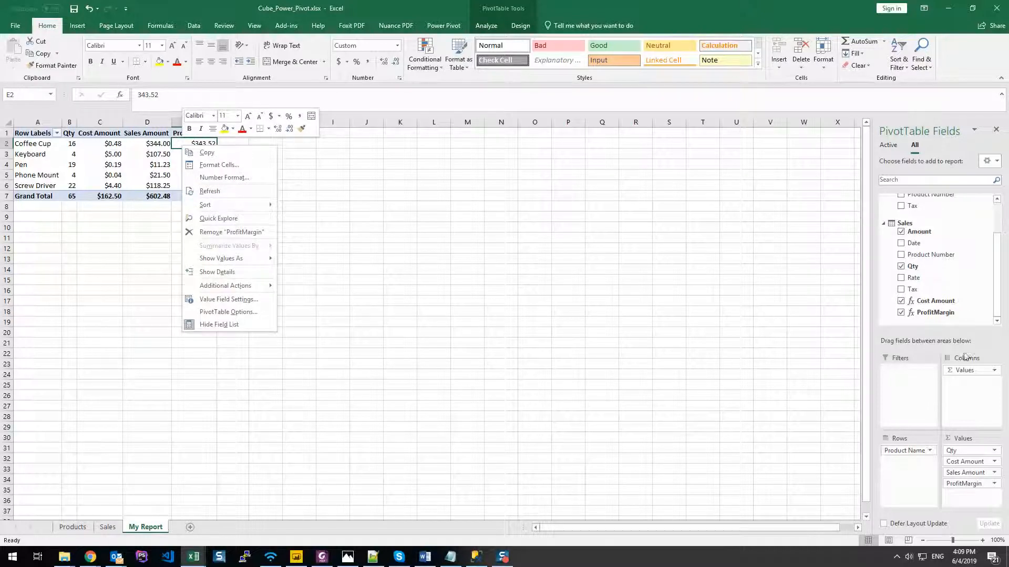
pyautogui.rightClick(912, 227)
pyautogui.click(925, 230)
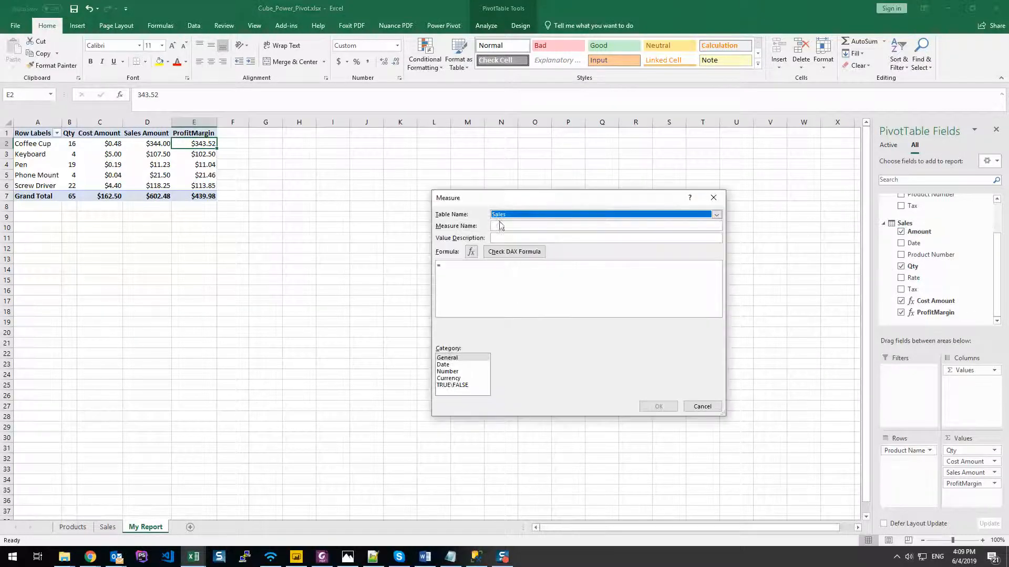
pyautogui.click(525, 228)
pyautogui.write('Variance')
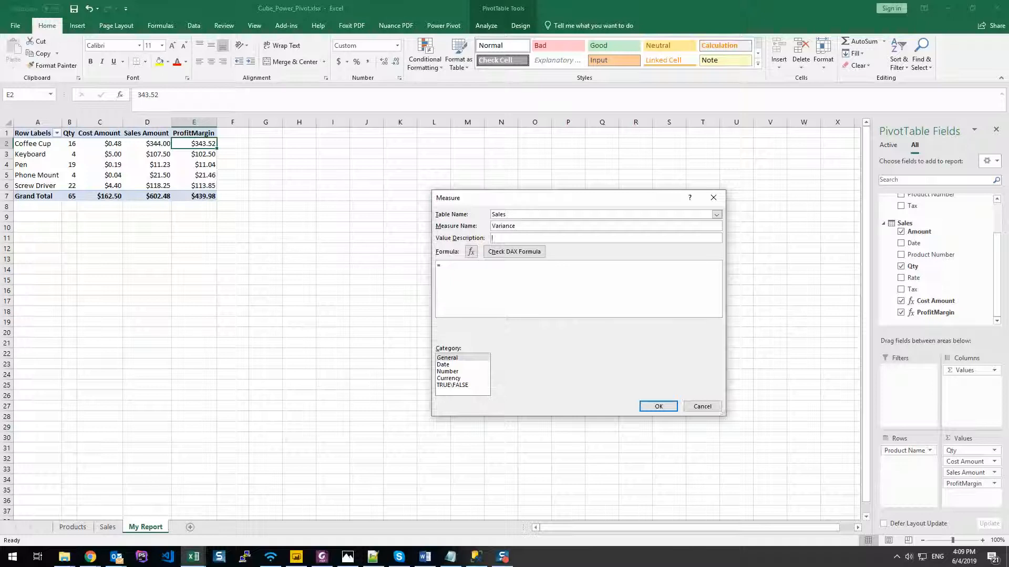
# - Enter the Variance formula as SUM([Amount])-[Sum of Cost Rate]
pyautogui.click(495, 280)
pyautogui.write('SUM(')
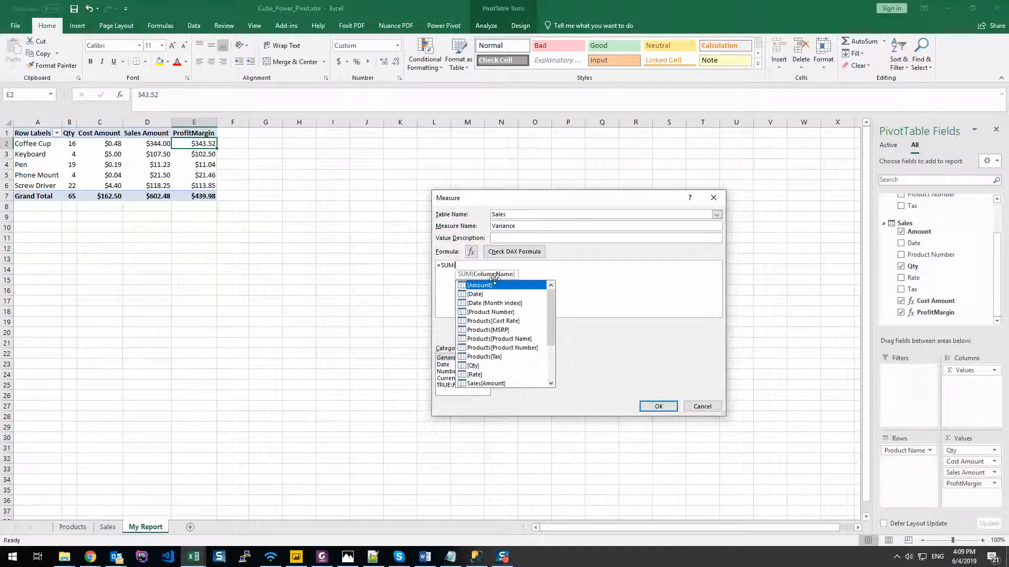
pyautogui.press('Tab')
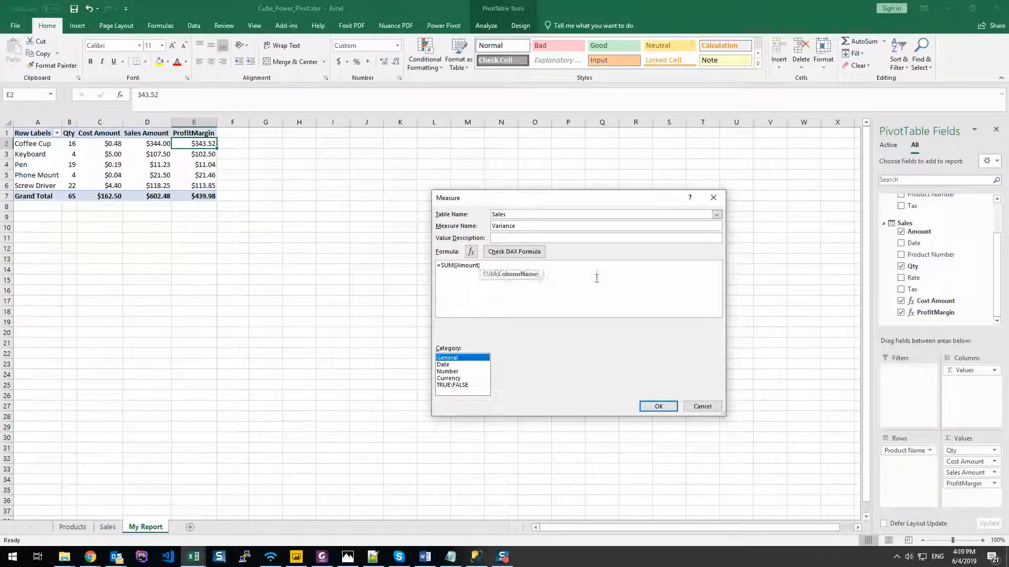
pyautogui.write(')-')
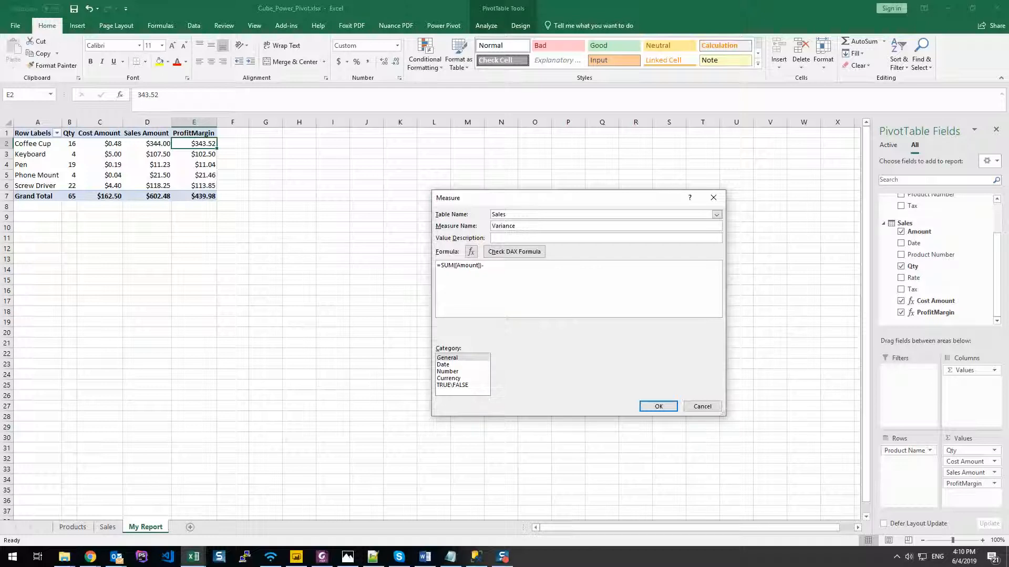
pyautogui.write('S')
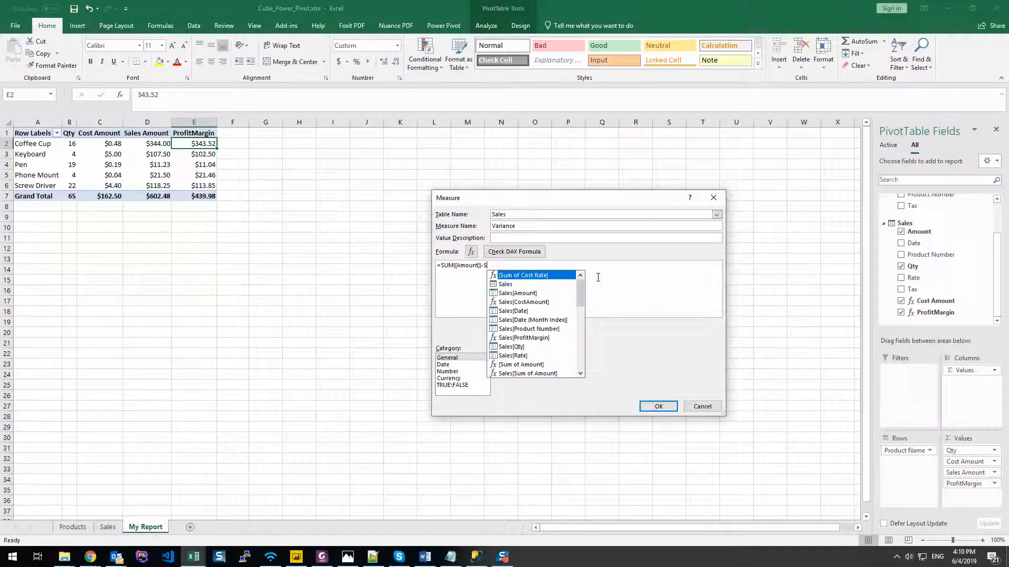
pyautogui.press('Tab')
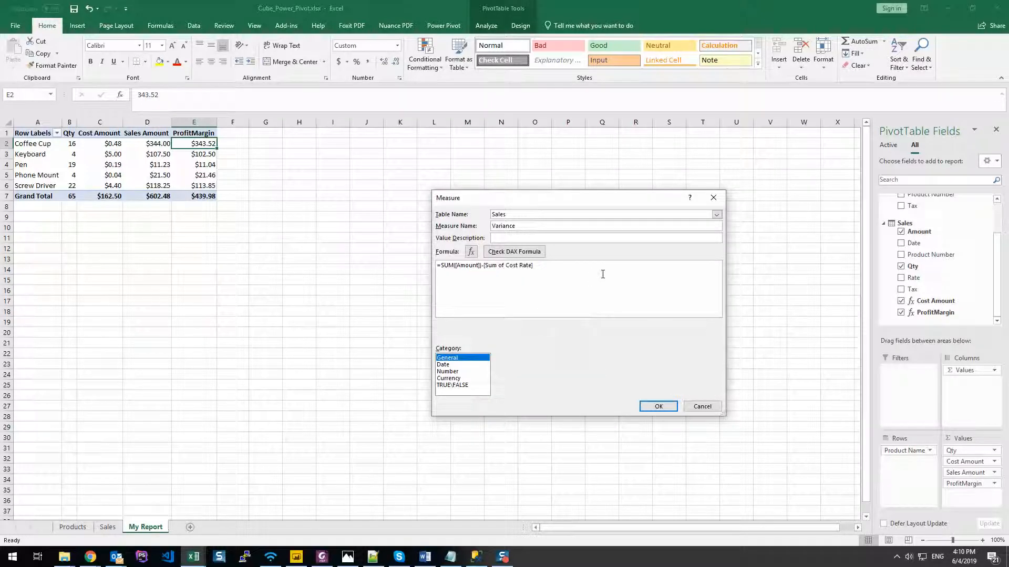
# - Enclose the Variance formula's subtraction, SUM([Amount])-[Sum of Cost Rate], in parentheses
pyautogui.click(575, 263)
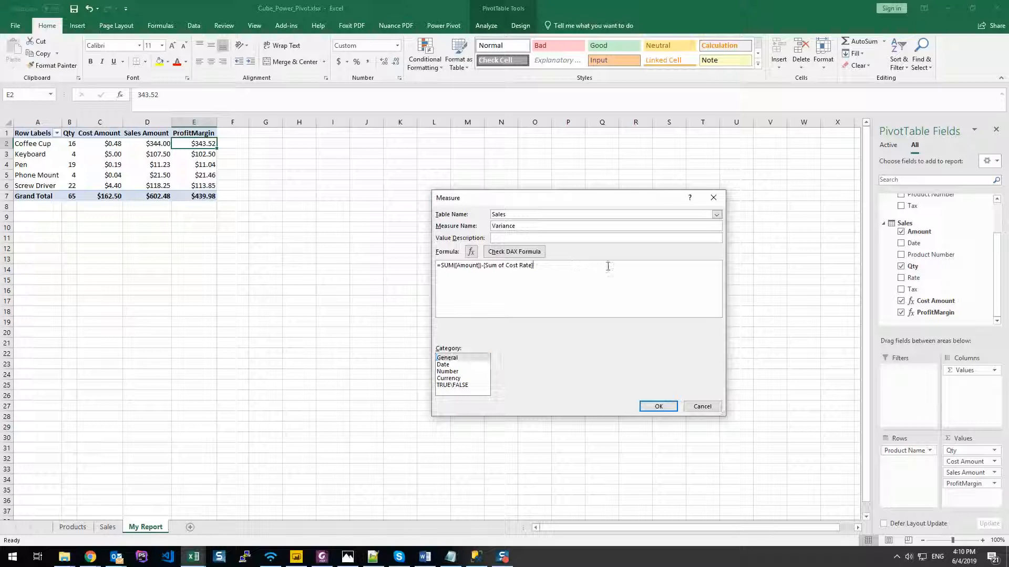
pyautogui.write(']')
pyautogui.click(439, 265)
pyautogui.write('(')
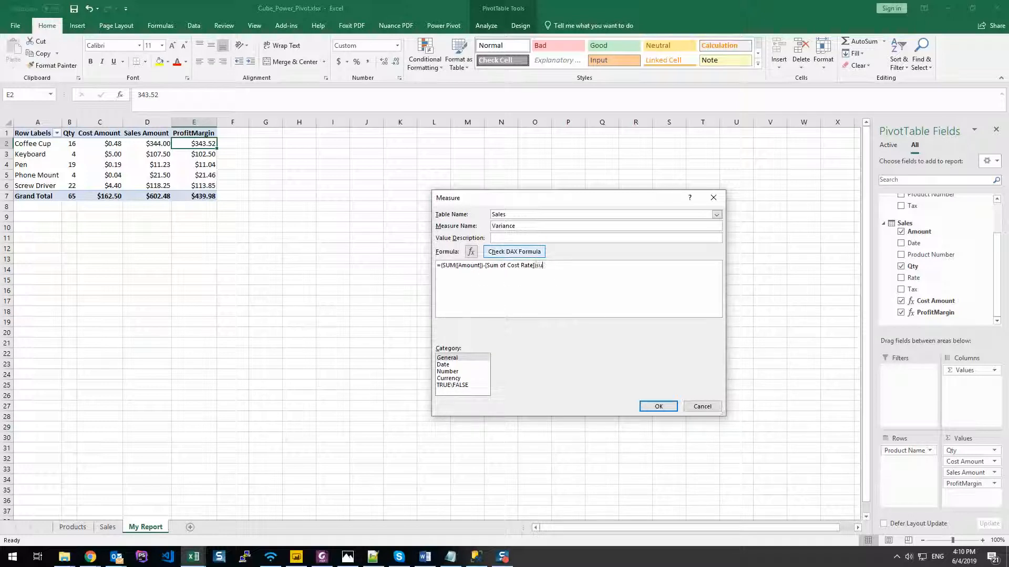
# - Append /SUM(Sales[Amount] to the Variance formula after the parenthesised subtraction and try to save the measure
pyautogui.press('BackSpace')
pyautogui.press('BackSpace')
pyautogui.write('/S')
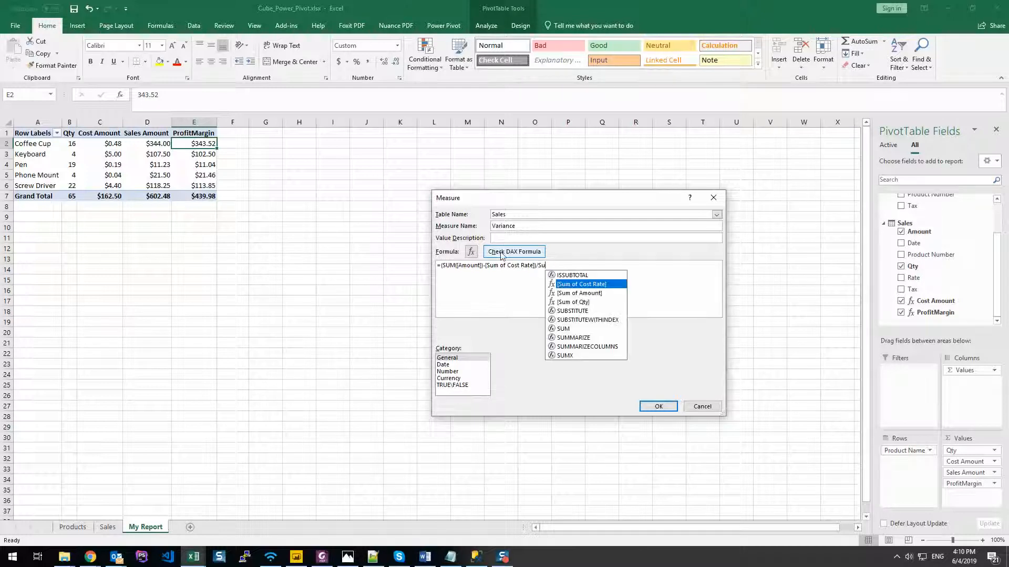
pyautogui.write('ales')
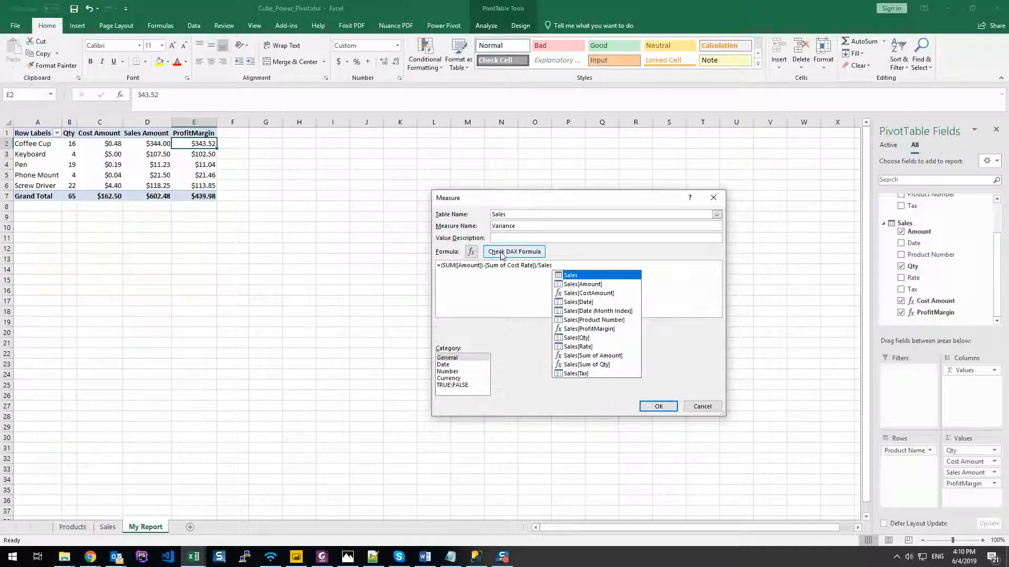
pyautogui.press('BackSpace')
pyautogui.press('BackSpace')
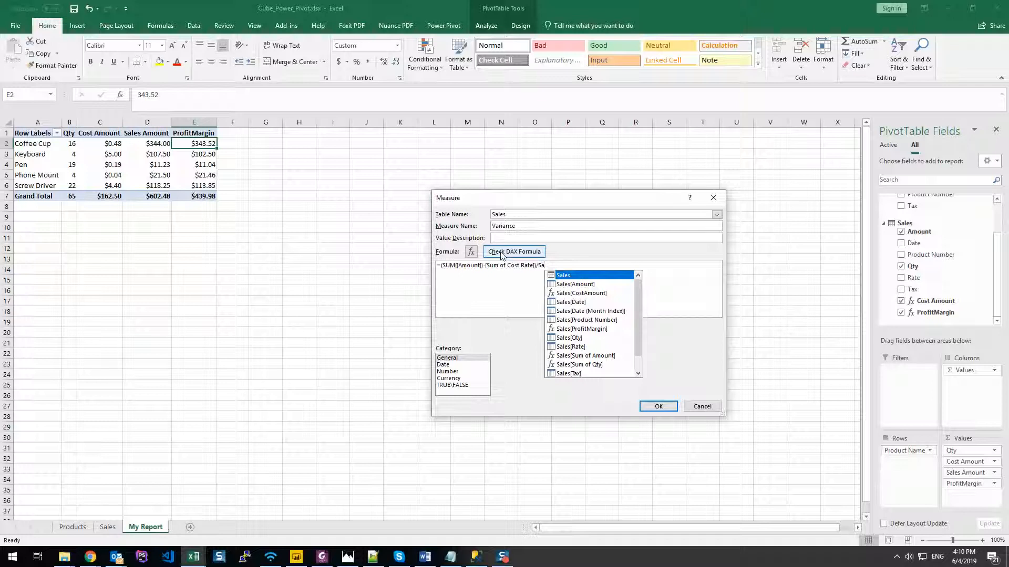
pyautogui.press('BackSpace')
pyautogui.press('BackSpace')
pyautogui.write('SUM(Sal')
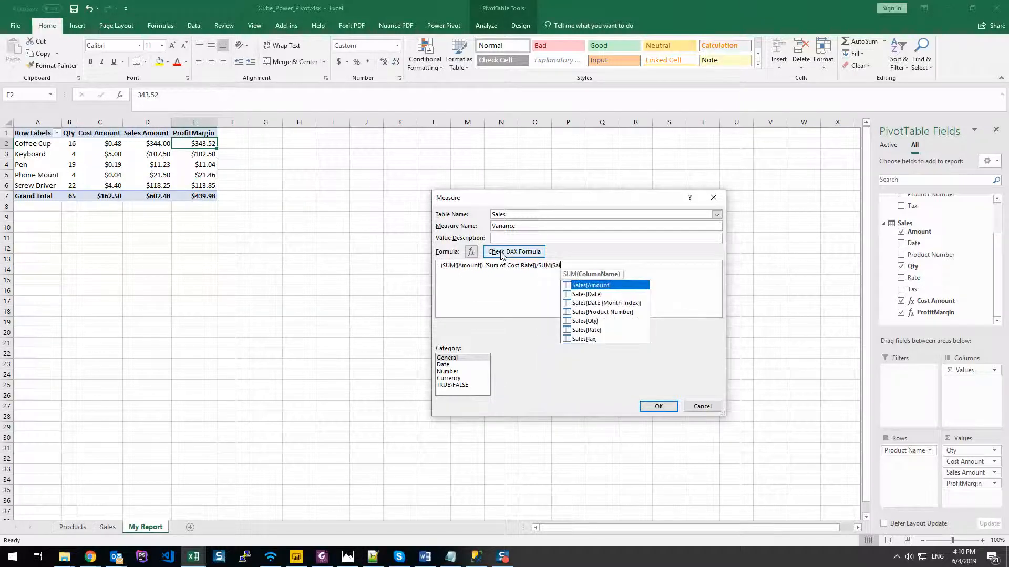
pyautogui.press('Tab')
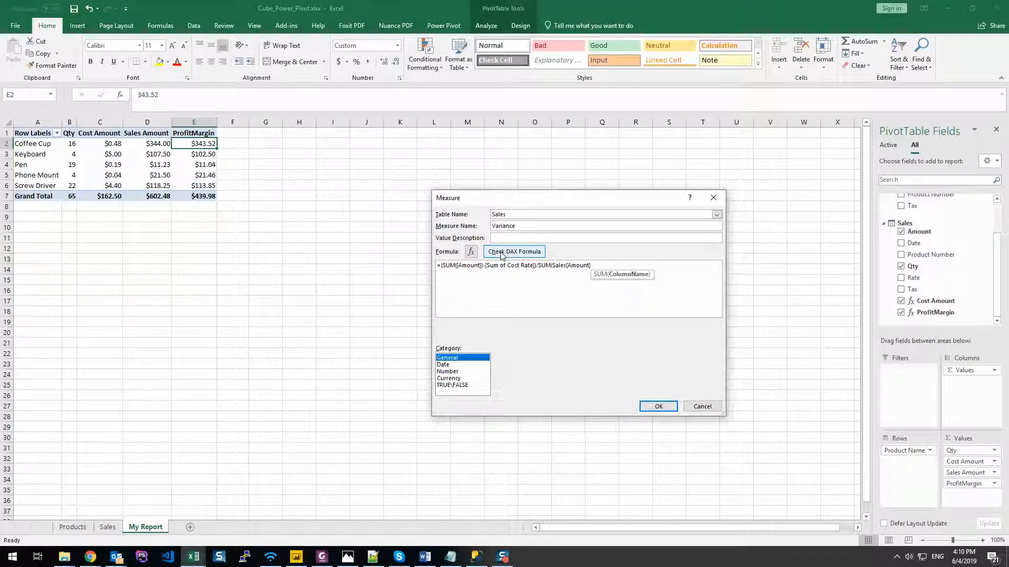
pyautogui.click(658, 406)
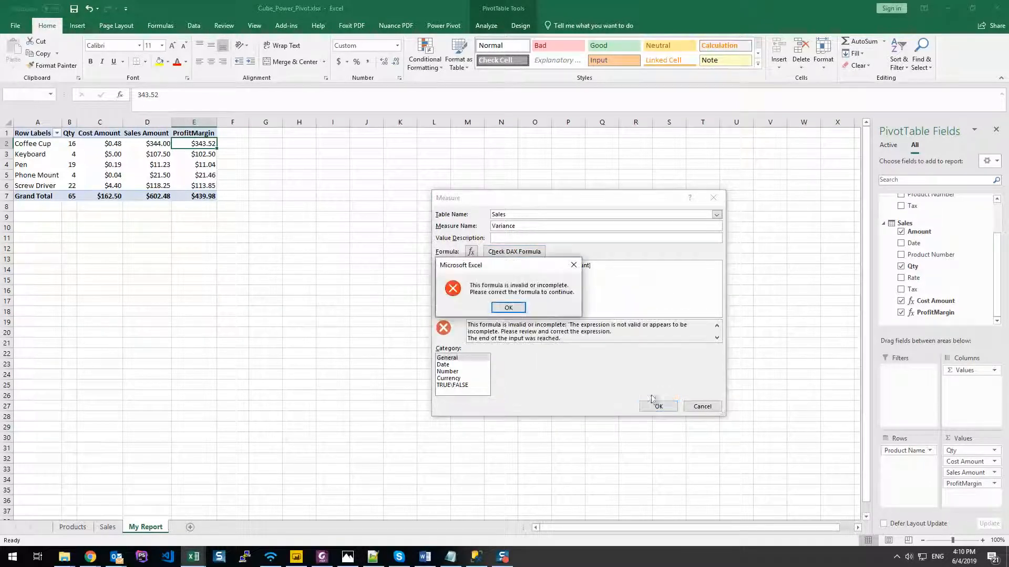
pyautogui.click(508, 310)
# - Replace [Sum of Cost Rate] in the Variance formula with Sales[CostAmount] and try to save the measure
pyautogui.moveTo(536, 266); pyautogui.dragTo(485, 266)
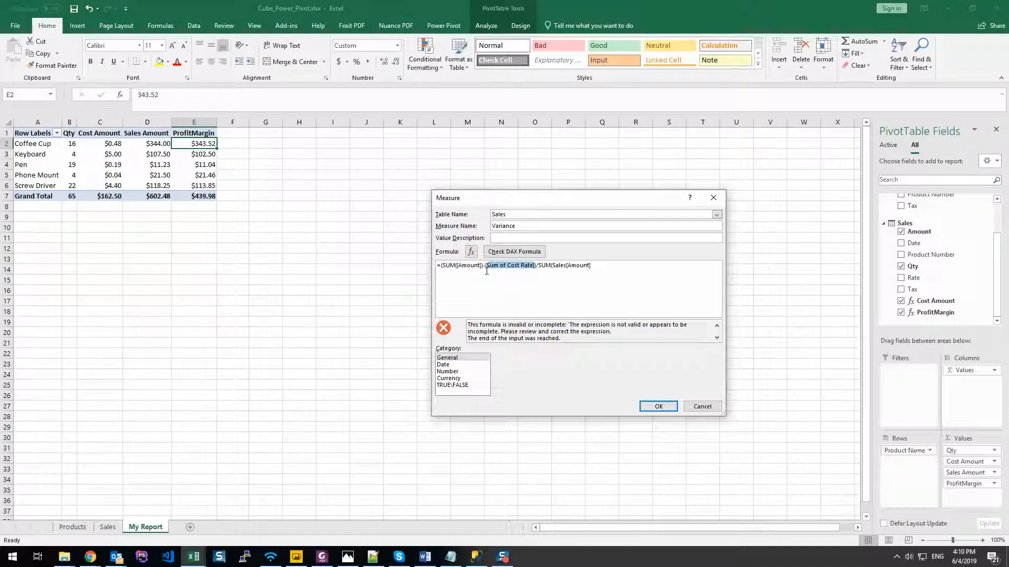
pyautogui.write('[')
pyautogui.press('BackSpace')
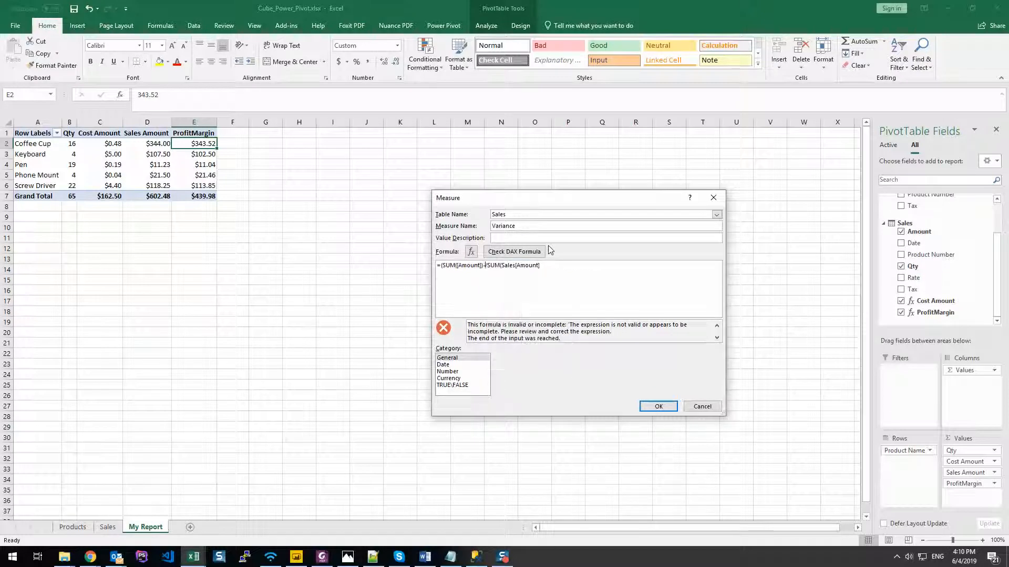
pyautogui.write('Sales')
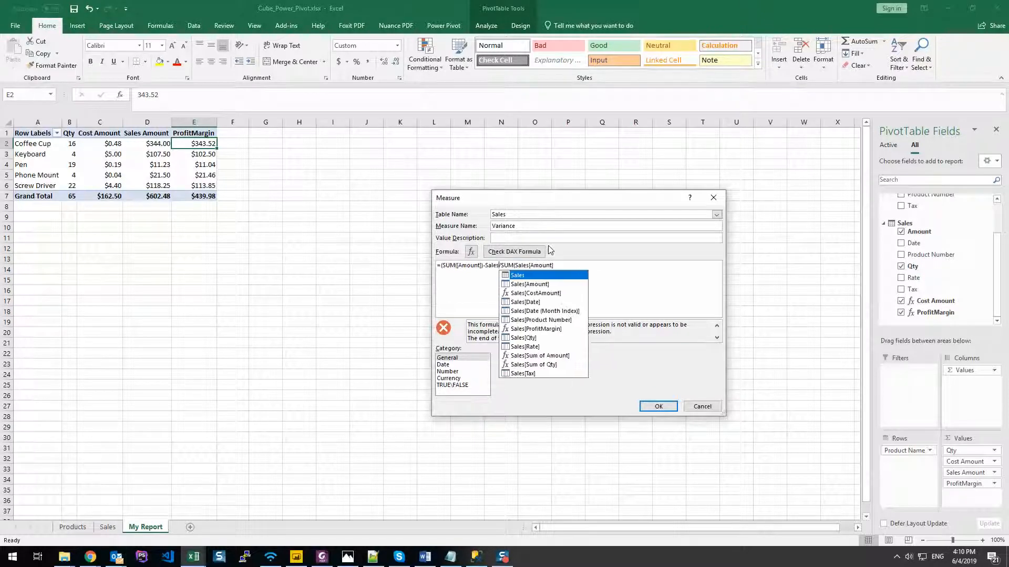
pyautogui.press('Down')
pyautogui.press('Down')
pyautogui.press('Tab')
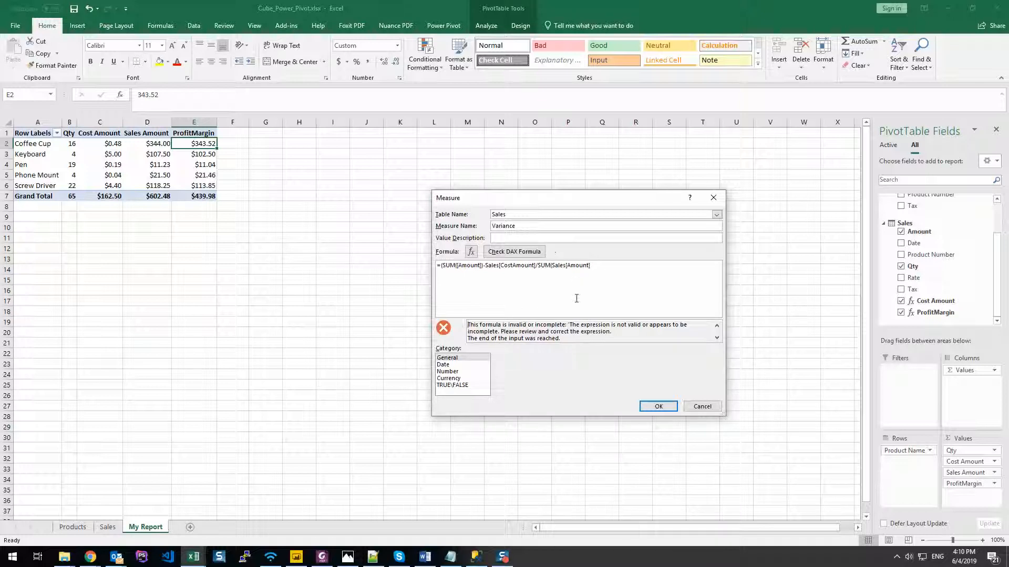
pyautogui.click(657, 407)
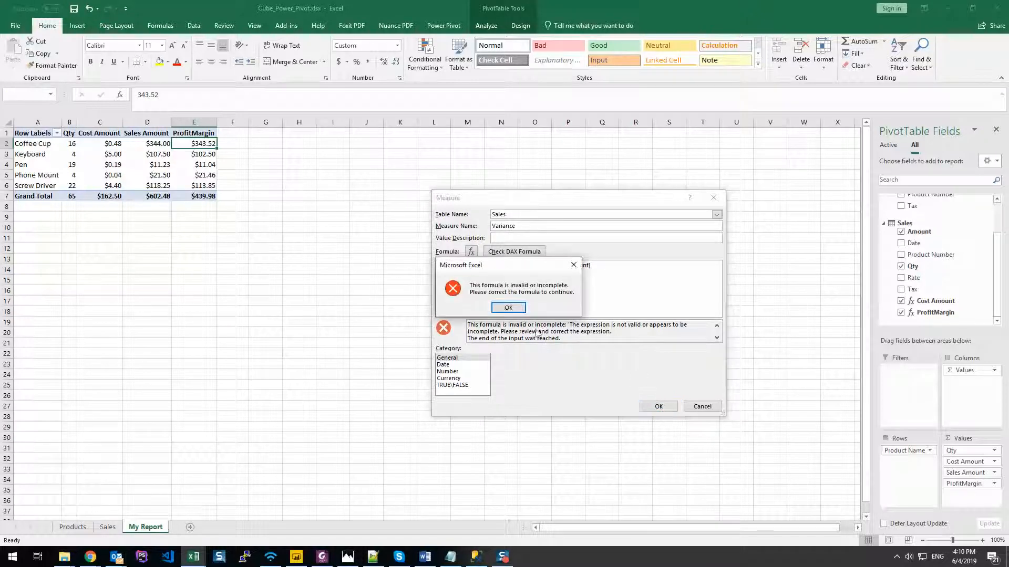
pyautogui.click(507, 308)
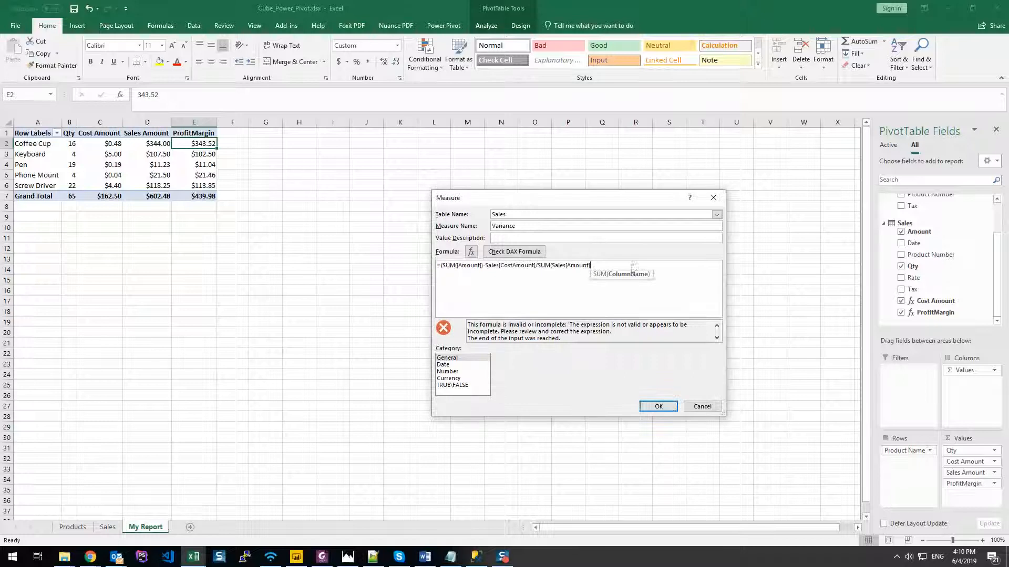
# - Add the closing parenthesis after Sales[CostAmount] in the Variance formula and try to save the measure
pyautogui.write(')')
pyautogui.press('BackSpace')
pyautogui.write('))')
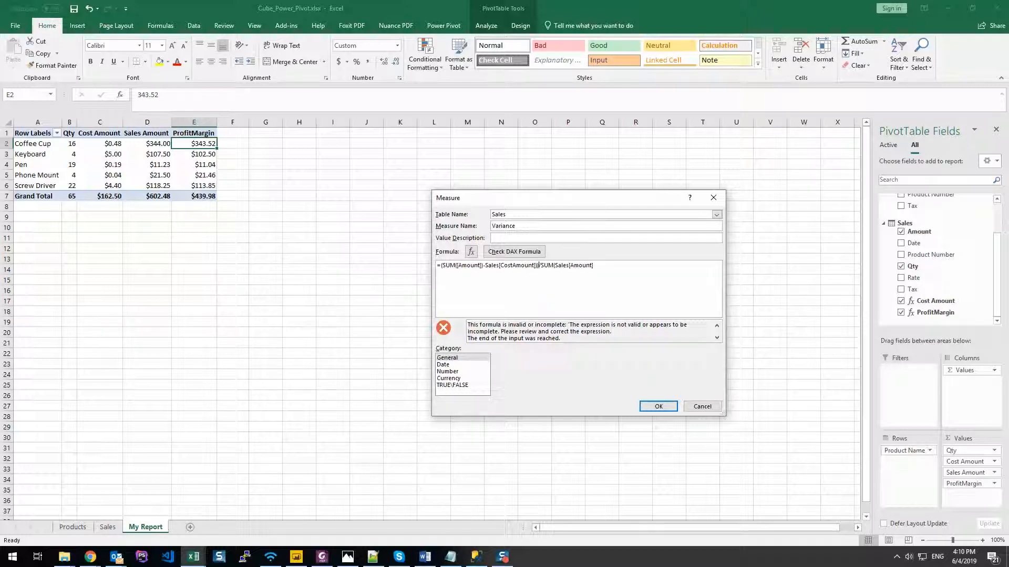
pyautogui.press('BackSpace')
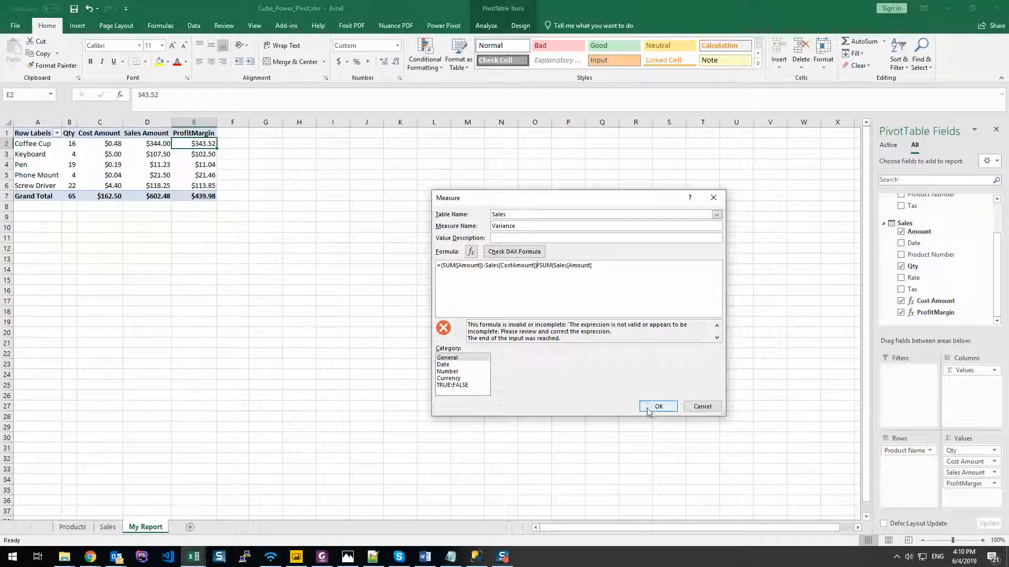
pyautogui.click(483, 265)
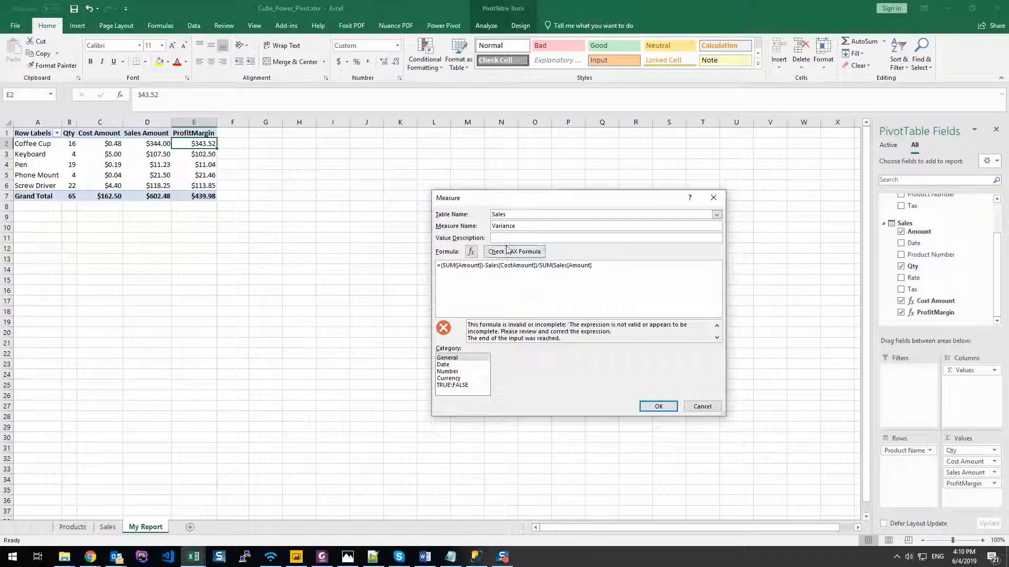
pyautogui.press('BackSpace')
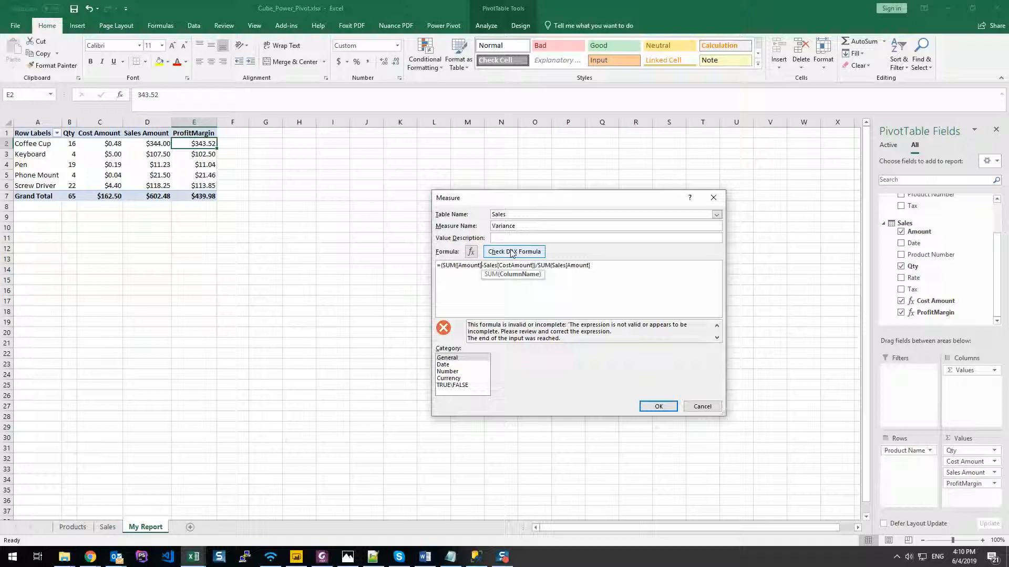
pyautogui.write(')')
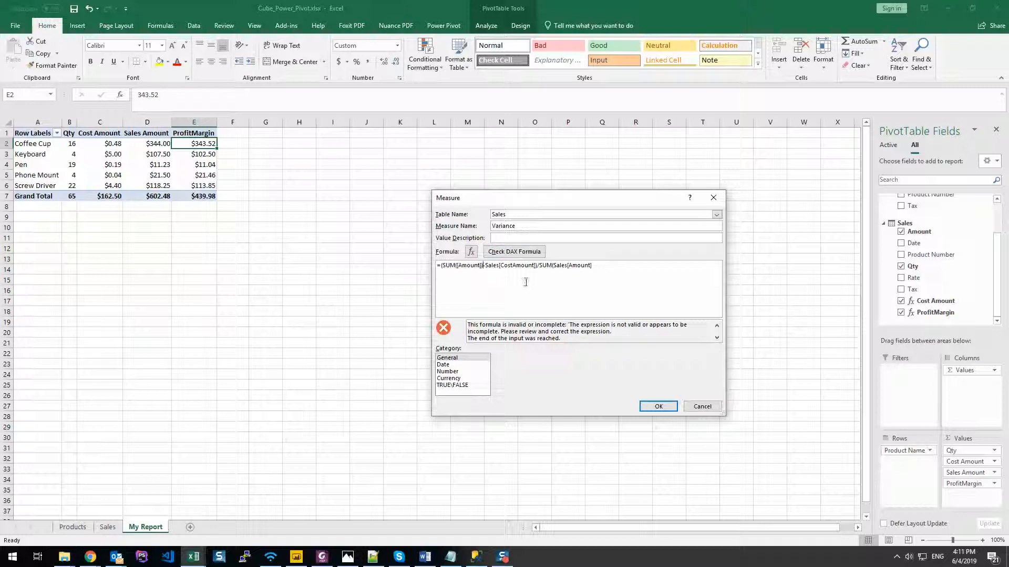
pyautogui.click(658, 407)
pyautogui.click(507, 307)
# - Replace [Amount] in the Variance formula's first SUM with Sales[Amount] and try to save the measure
pyautogui.click(514, 265)
pyautogui.doubleClick(447, 266)
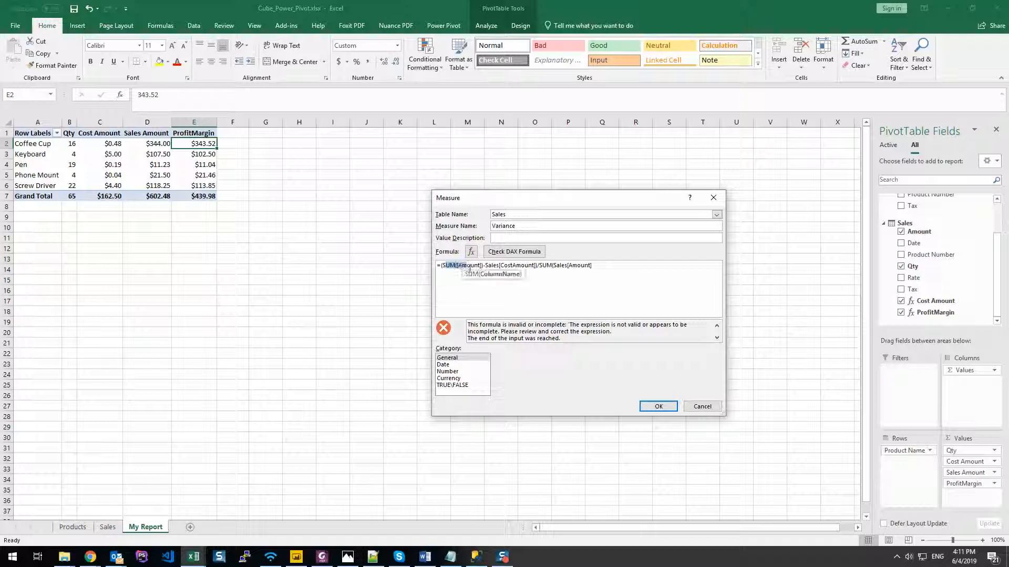
pyautogui.moveTo(470, 269)
pyautogui.mouseDown()
pyautogui.moveTo(482, 267)
pyautogui.moveTo(458, 267)
pyautogui.mouseUp()
pyautogui.click(467, 267)
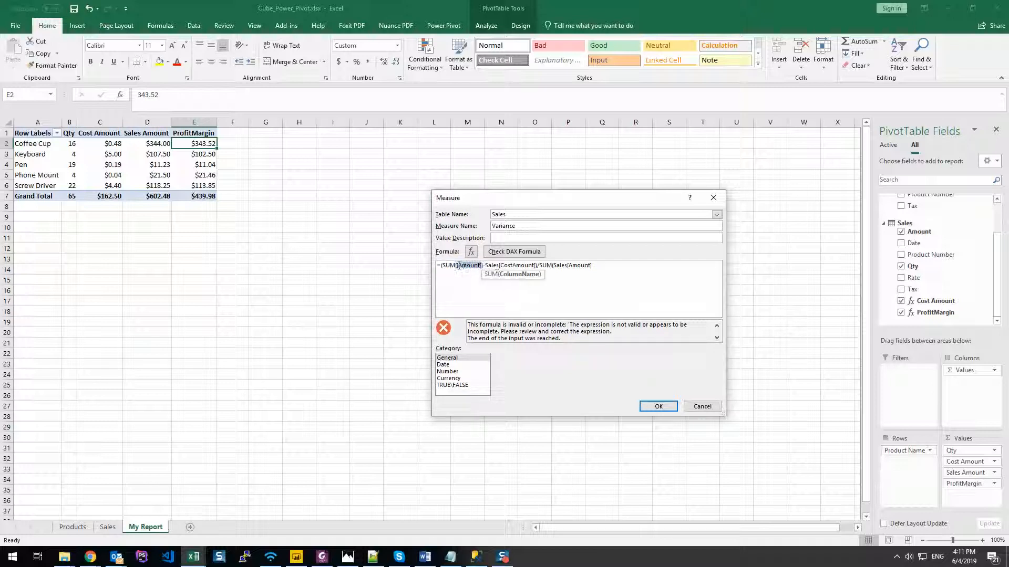
pyautogui.write('Sales[Amount]')
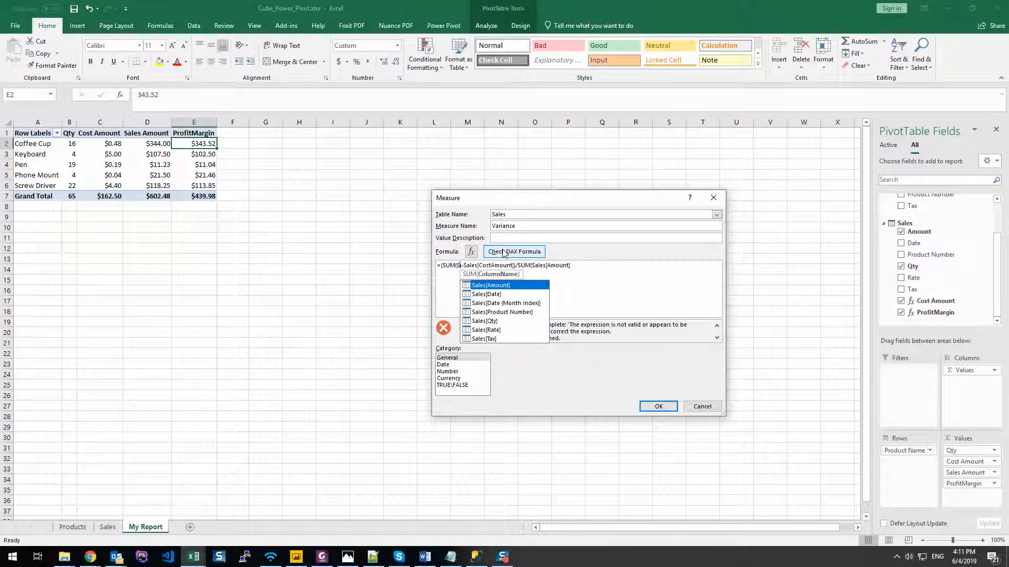
pyautogui.press('Tab')
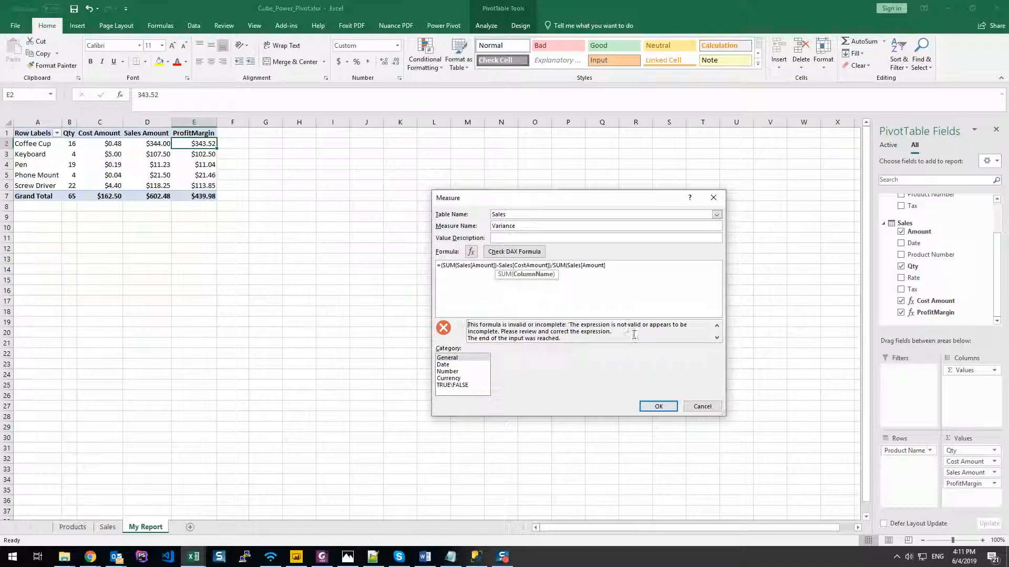
pyautogui.click(657, 407)
pyautogui.click(508, 309)
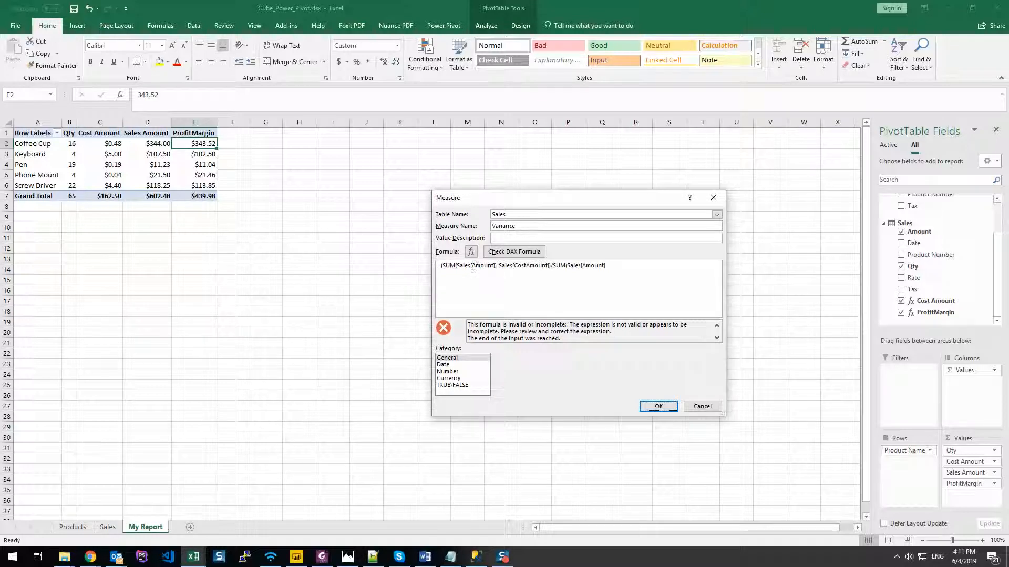
# - Save the Variance measure with a closing parenthesis after the final Sales[Amount], and add it to the PivotTable's values
pyautogui.moveTo(442, 266); pyautogui.dragTo(498, 265)
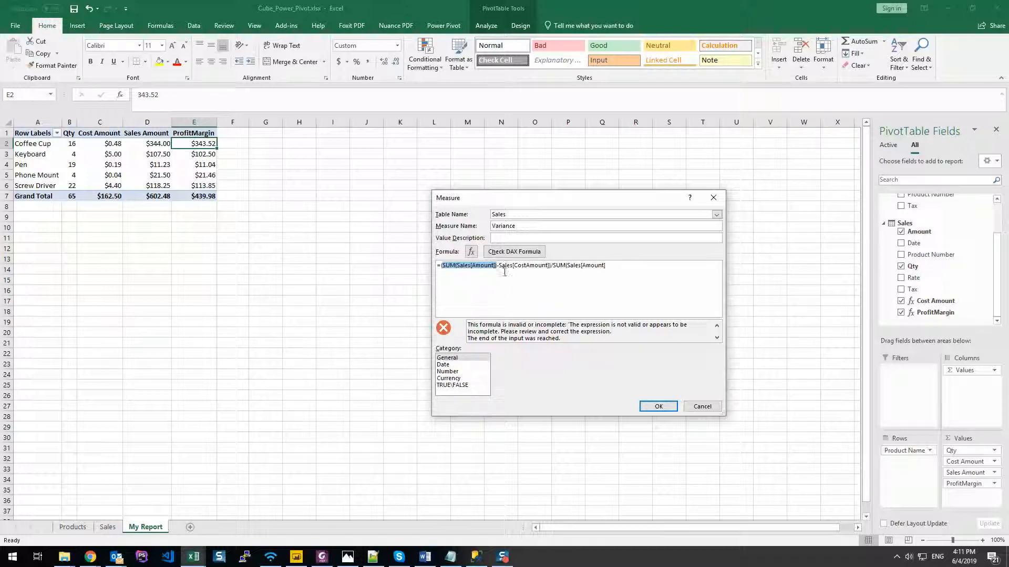
pyautogui.moveTo(499, 266); pyautogui.dragTo(553, 268)
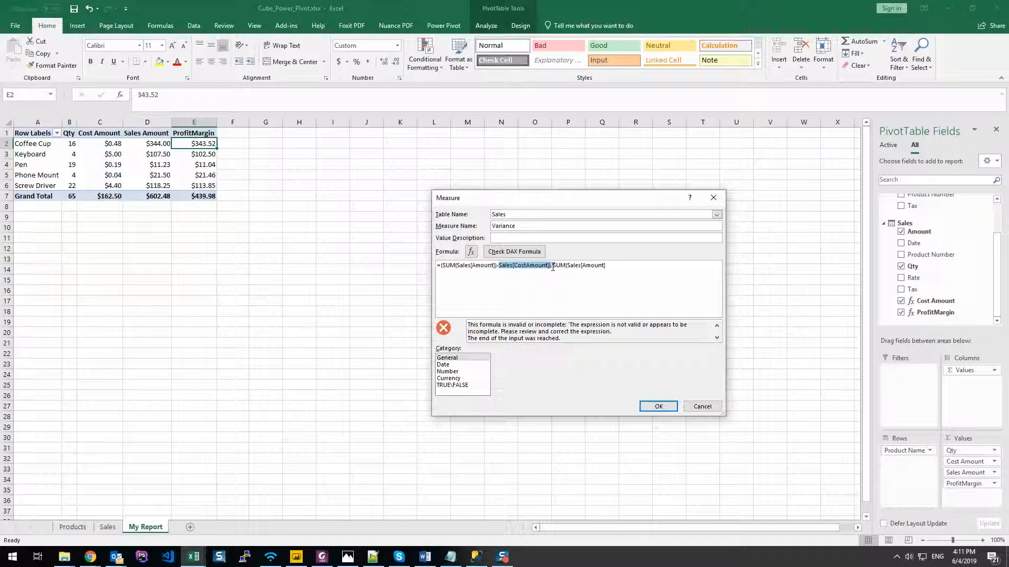
pyautogui.click(552, 267)
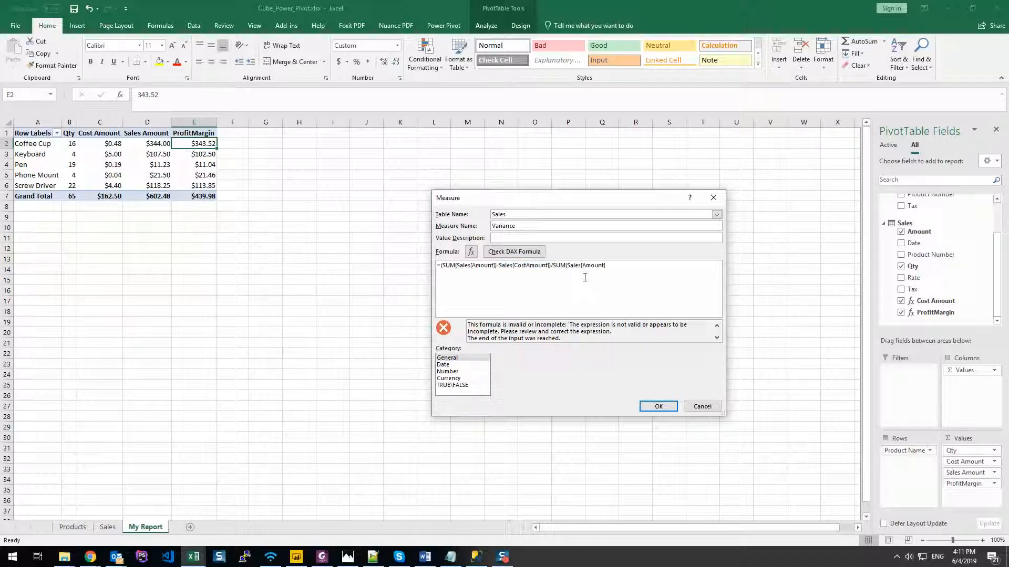
pyautogui.click(640, 269)
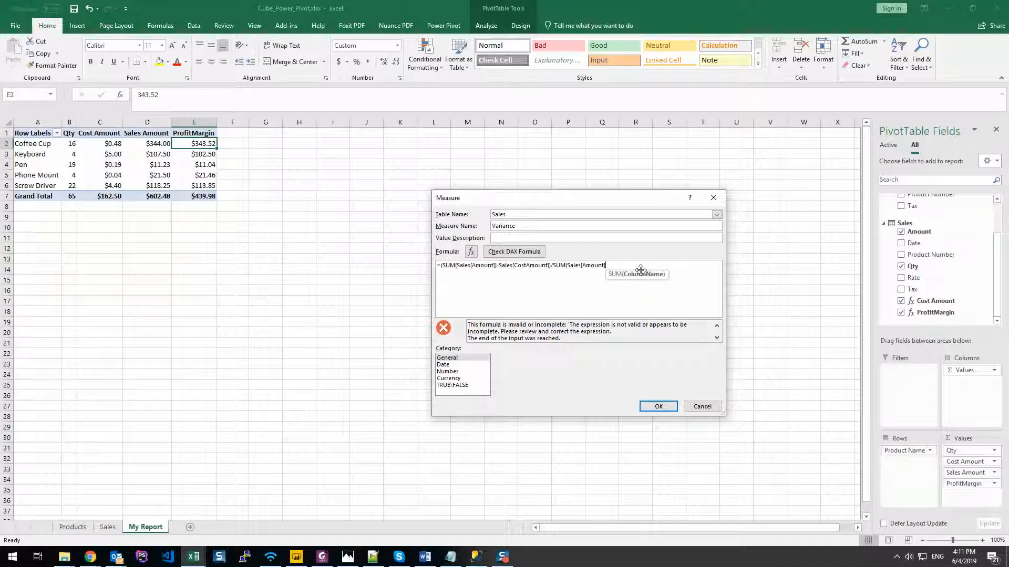
pyautogui.write(')')
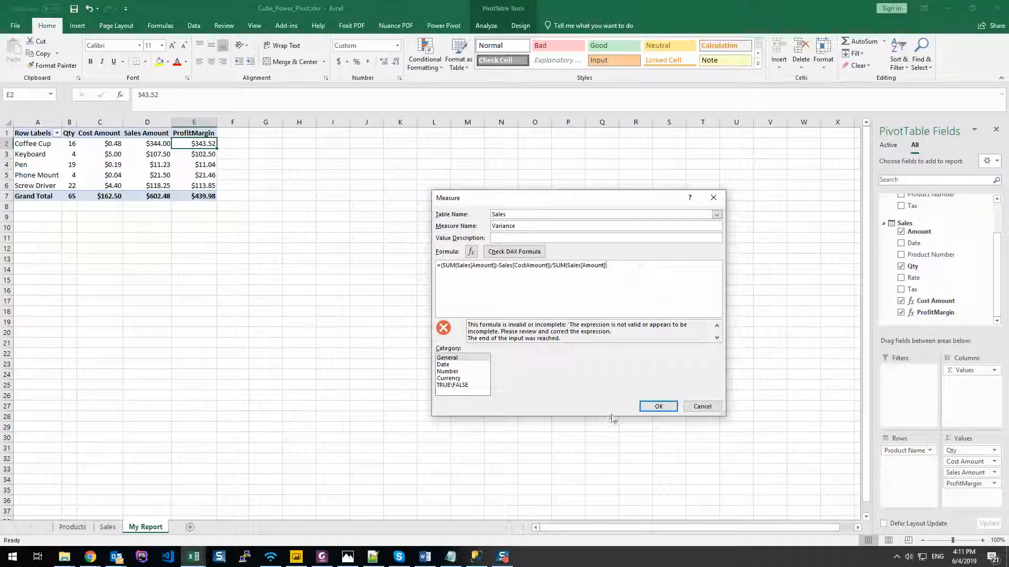
pyautogui.click(652, 408)
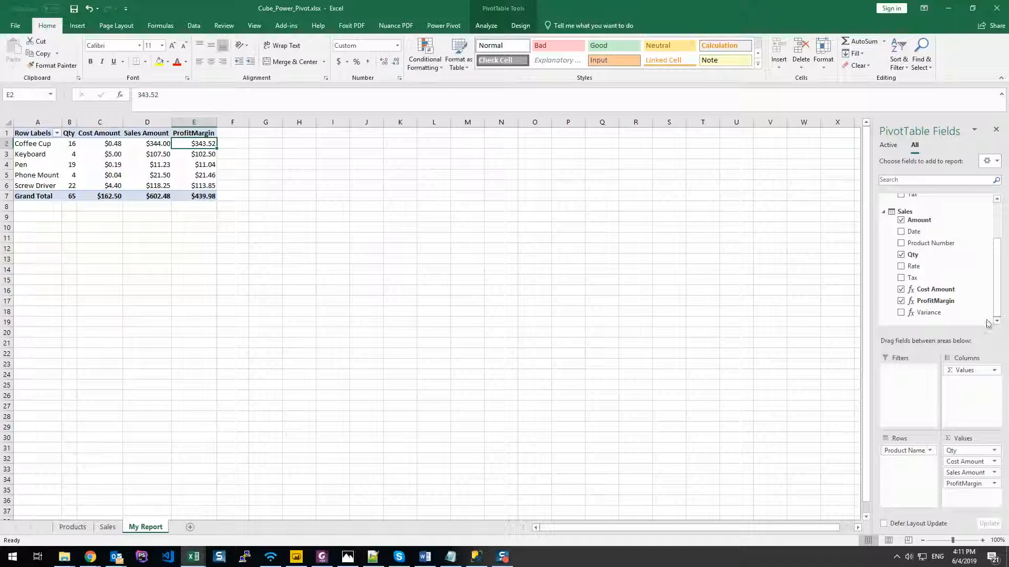
pyautogui.moveTo(930, 313); pyautogui.dragTo(958, 499)
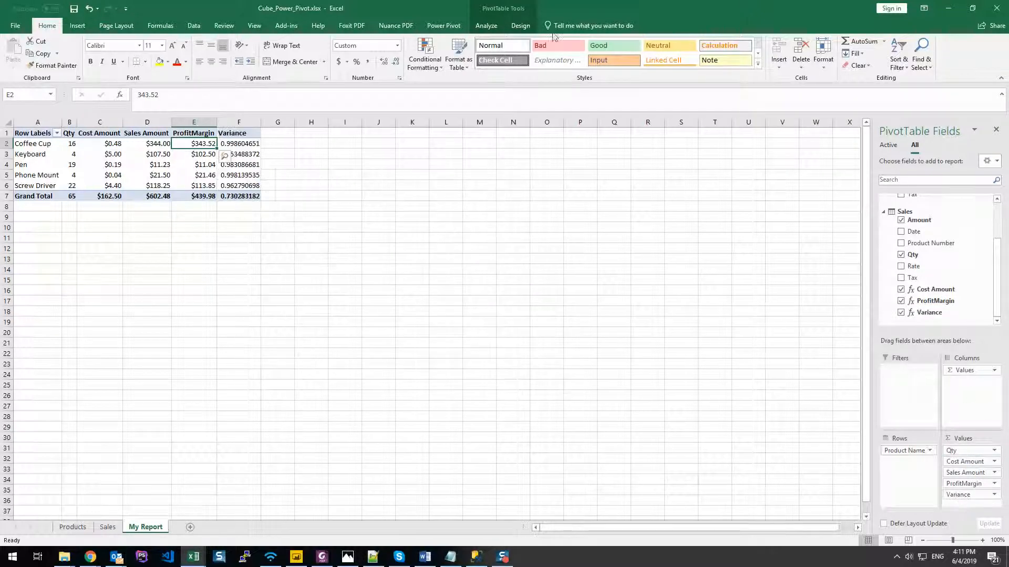
# - Format the Variance measure as a Number in Percentage format with 2 decimal places
pyautogui.rightClick(943, 315)
pyautogui.click(933, 321)
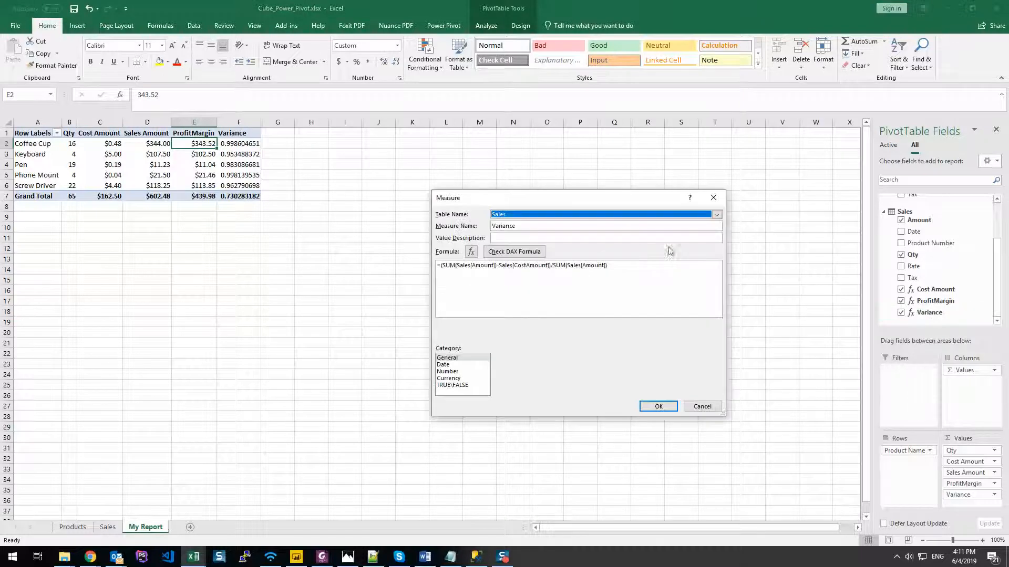
pyautogui.click(464, 372)
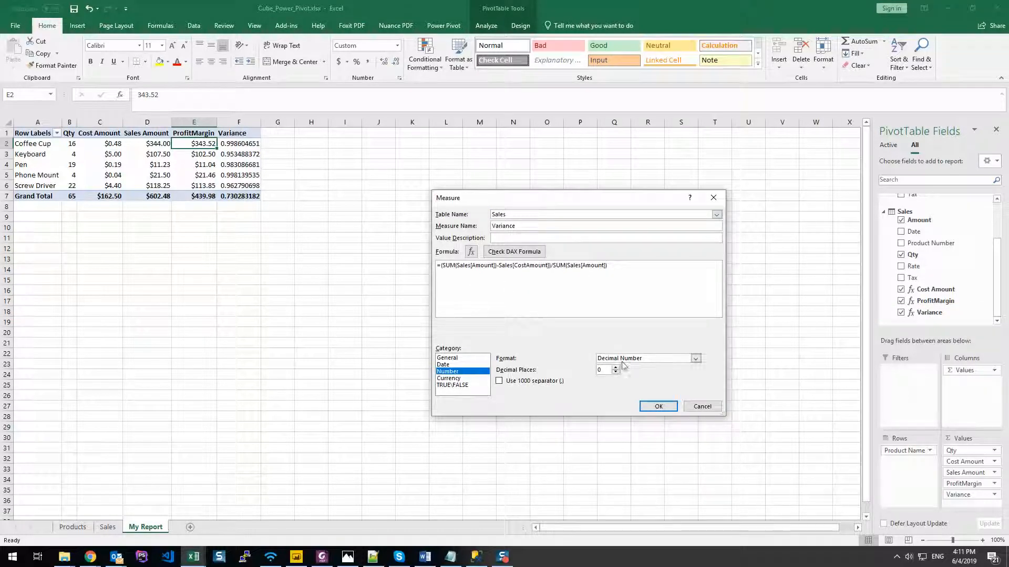
pyautogui.click(646, 358)
pyautogui.click(623, 387)
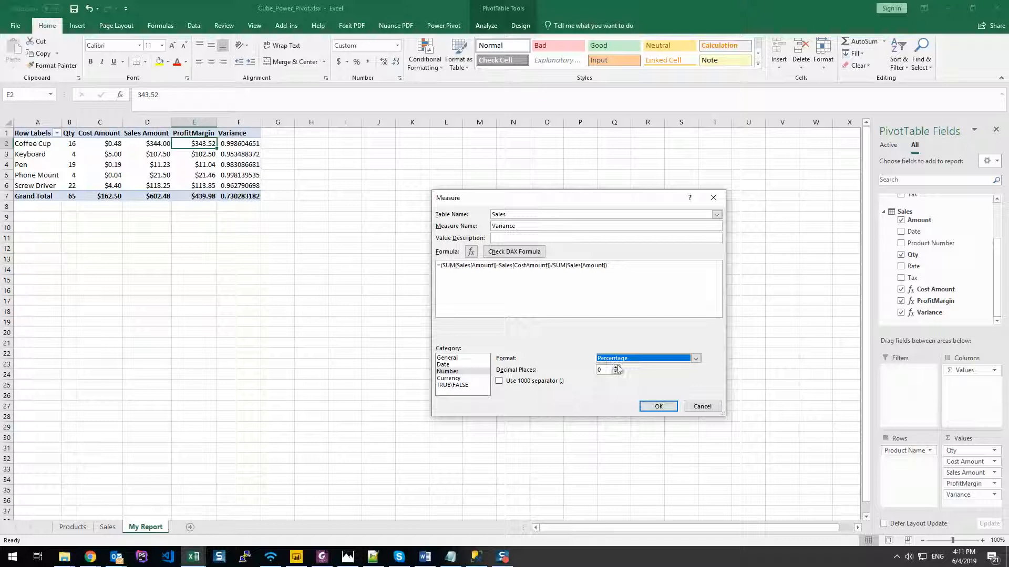
pyautogui.click(616, 367)
pyautogui.click(615, 367)
pyautogui.click(654, 406)
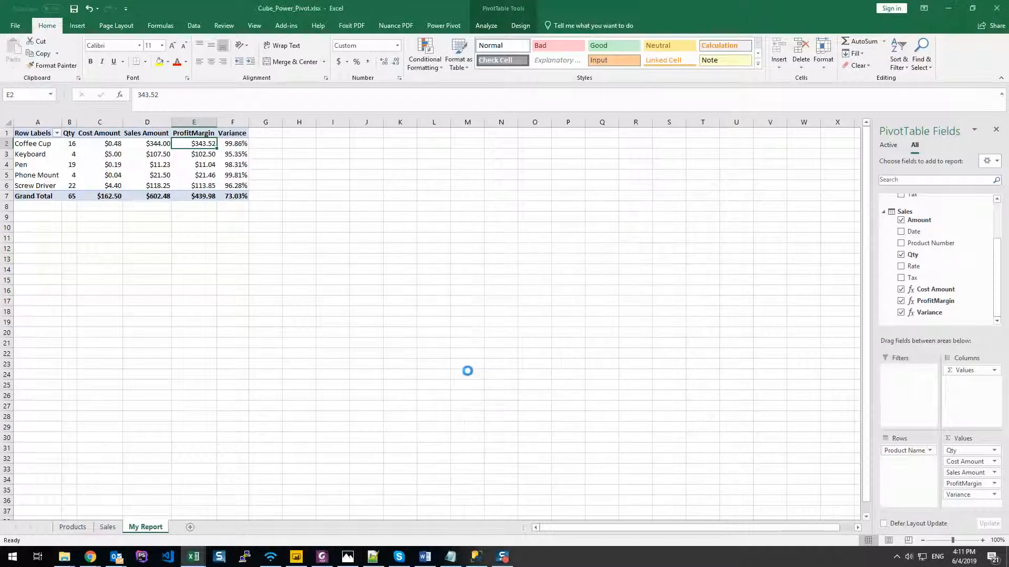
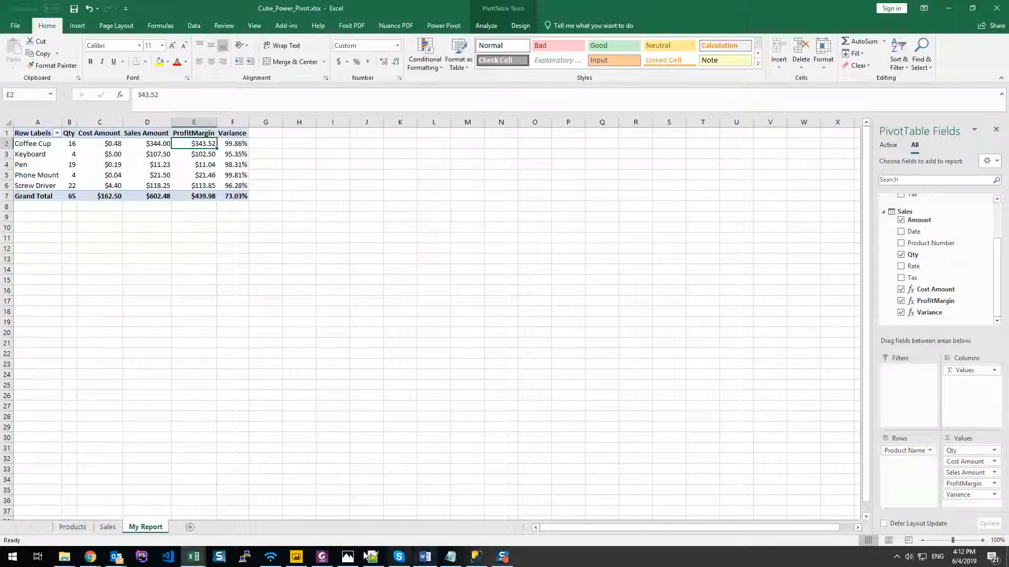
# - Insert a Product Name slicer from the Products table for the My Report PivotTable and place it beside the PivotTable around columns I to K
pyautogui.moveTo(200, 558)
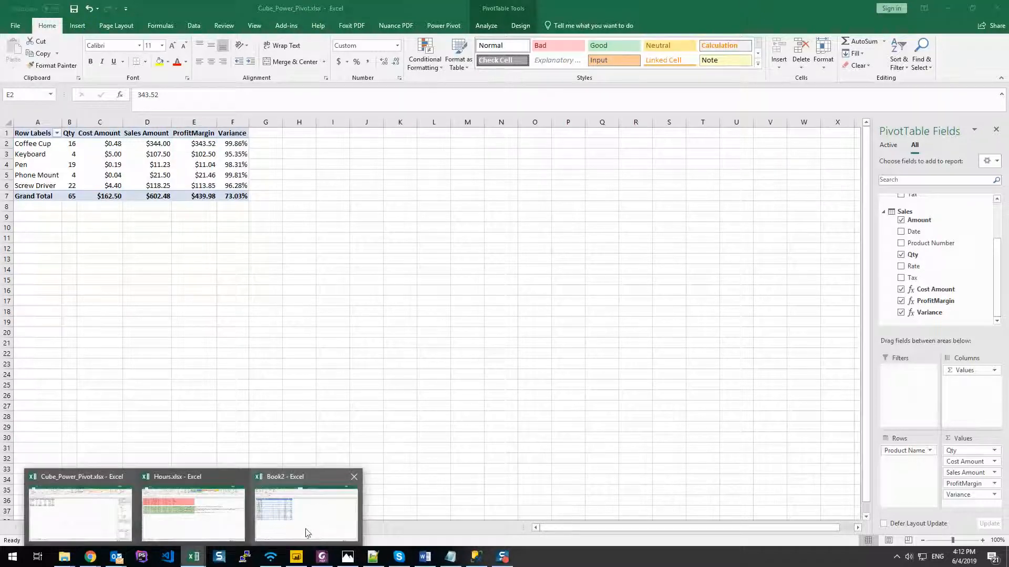
pyautogui.click(90, 518)
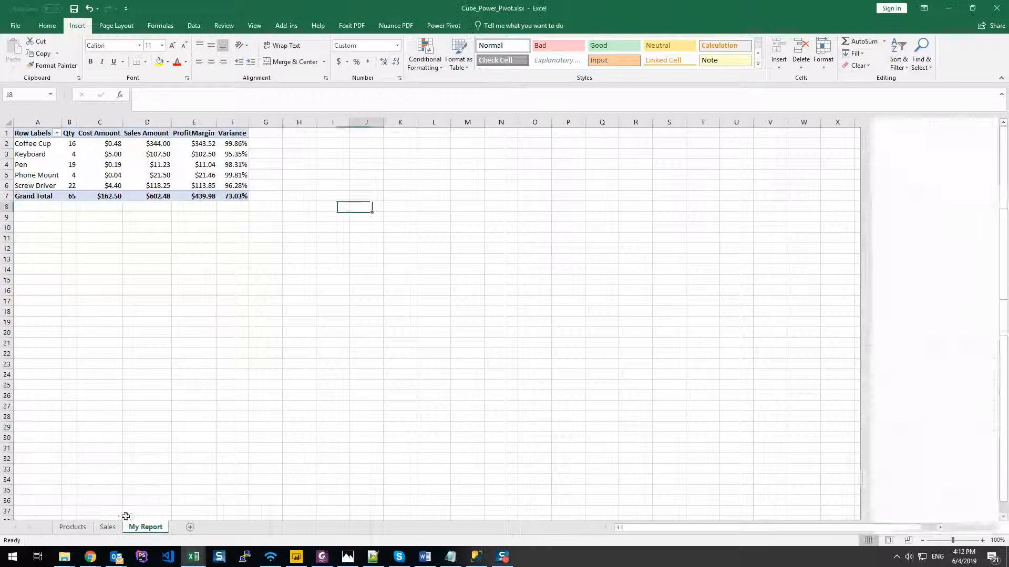
pyautogui.click(150, 153)
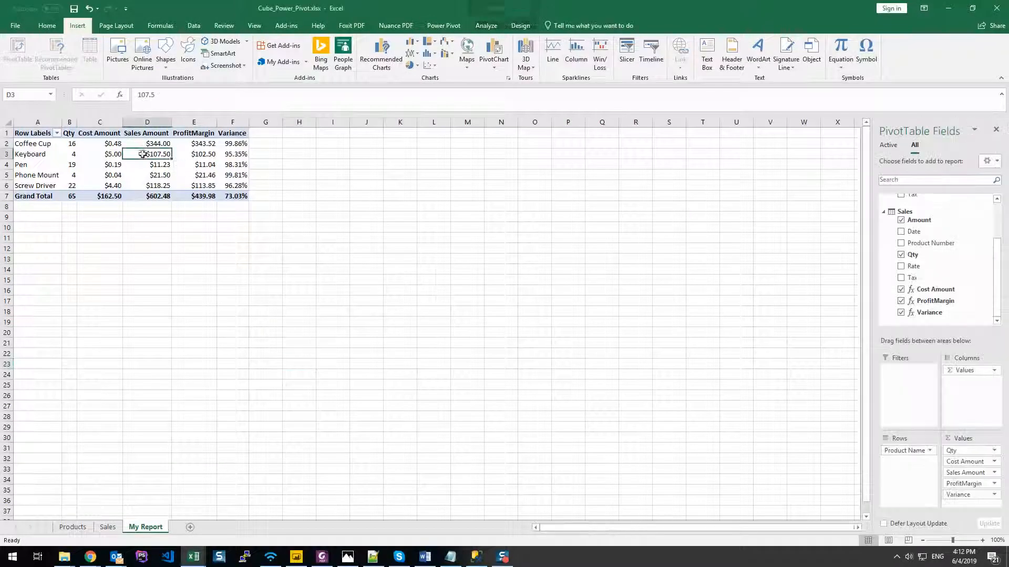
pyautogui.click(194, 27)
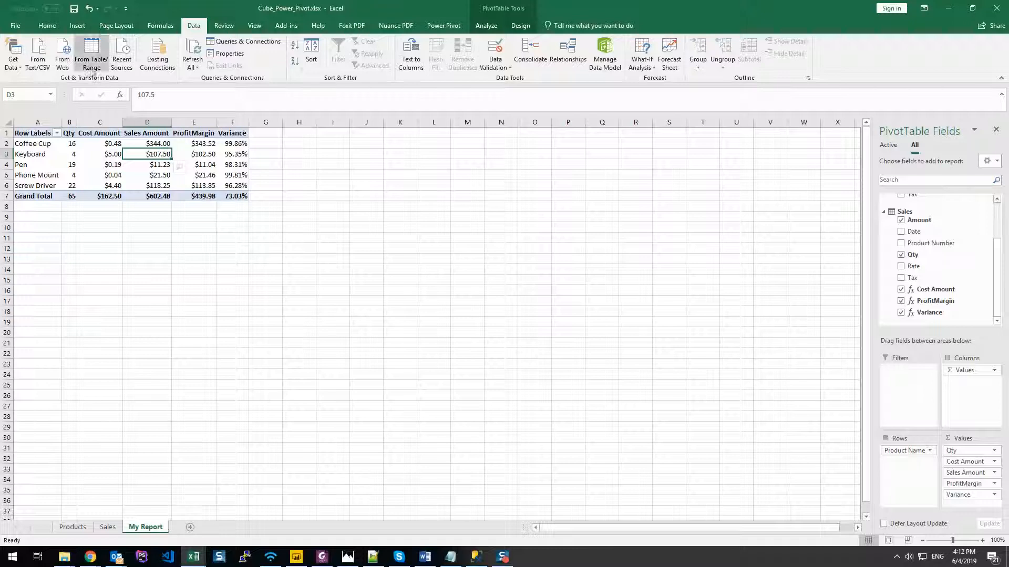
pyautogui.click(486, 26)
pyautogui.click(286, 53)
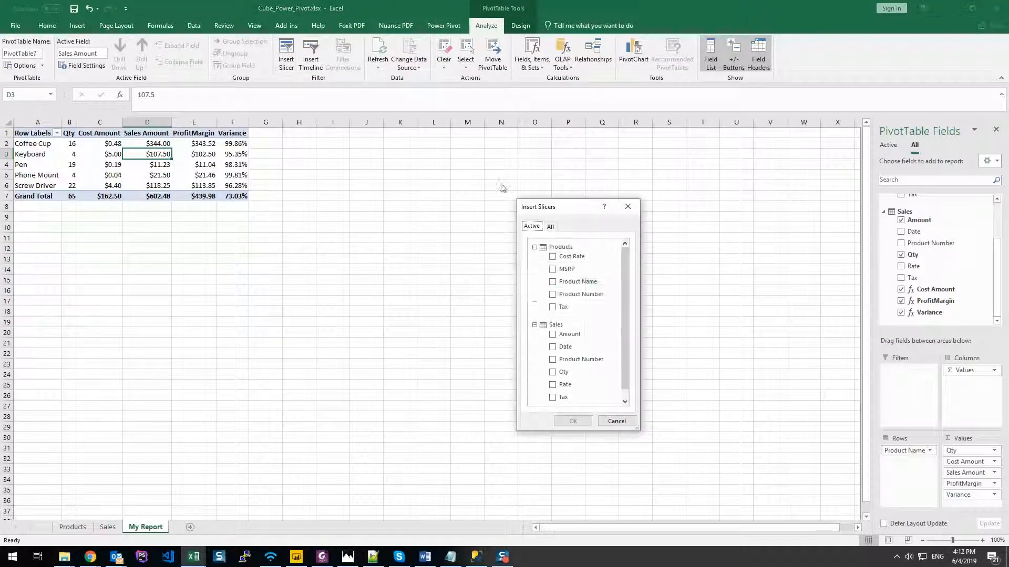
pyautogui.click(551, 287)
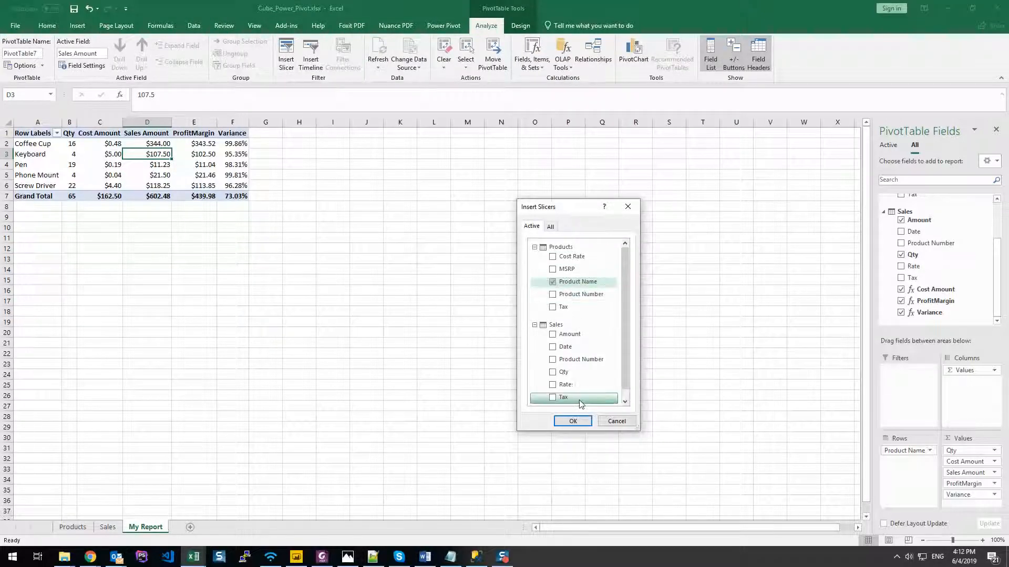
pyautogui.click(572, 419)
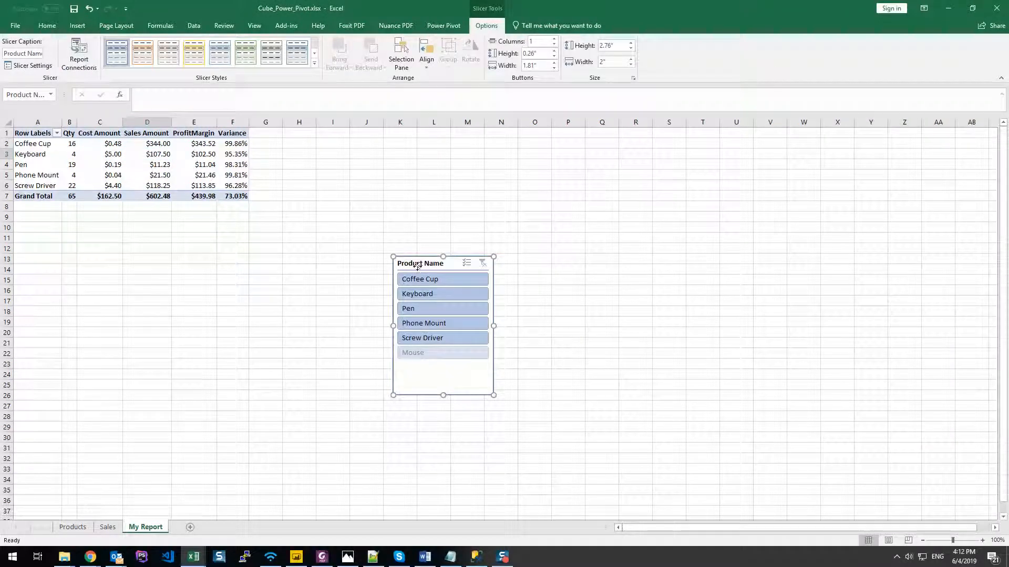
pyautogui.moveTo(420, 264); pyautogui.dragTo(347, 139)
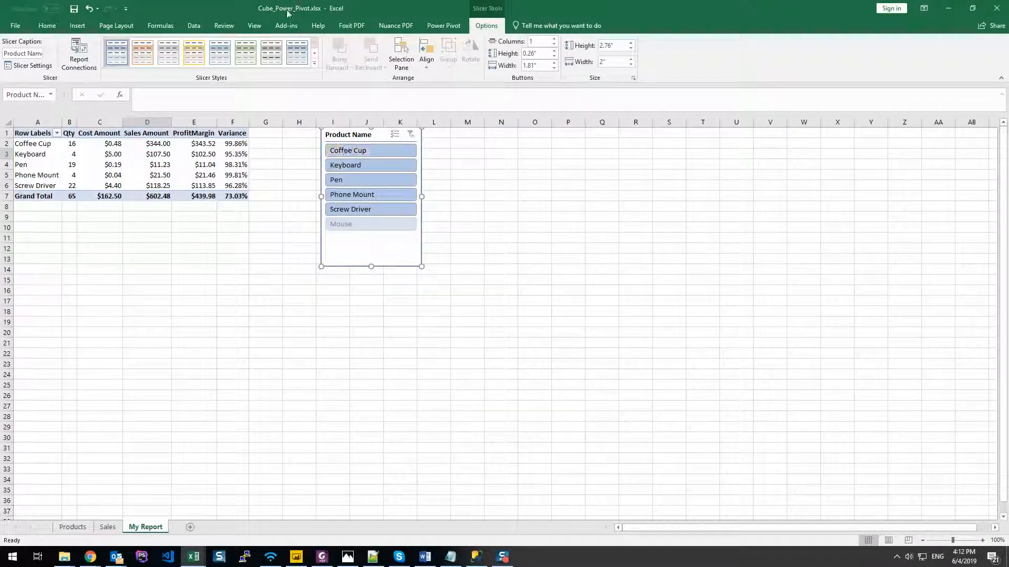
# - Try the Product Name slicer by filtering the PivotTable to Pen and to Coffee Cup, and clear the filter
pyautogui.click(368, 180)
pyautogui.click(391, 150)
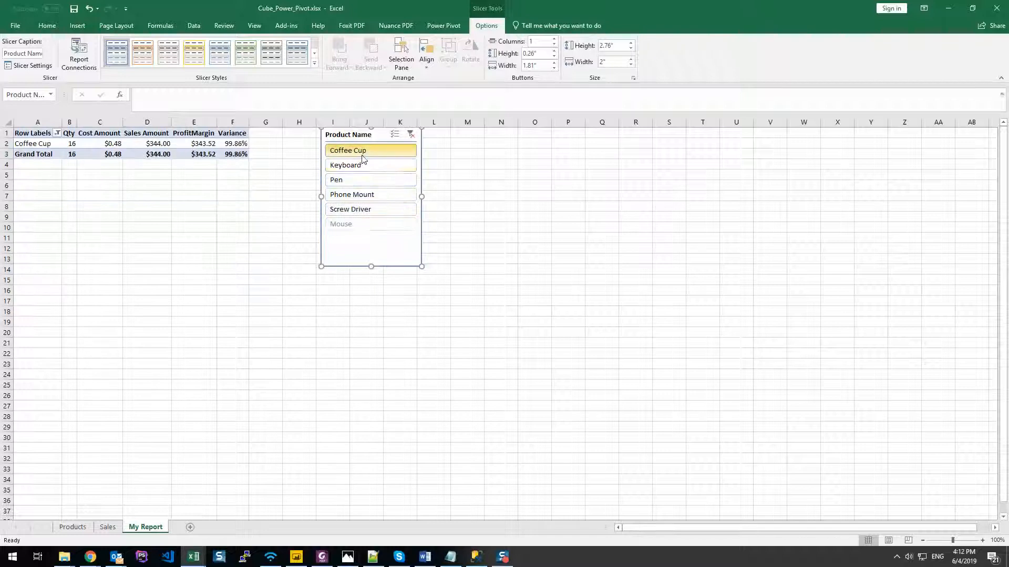
pyautogui.click(411, 135)
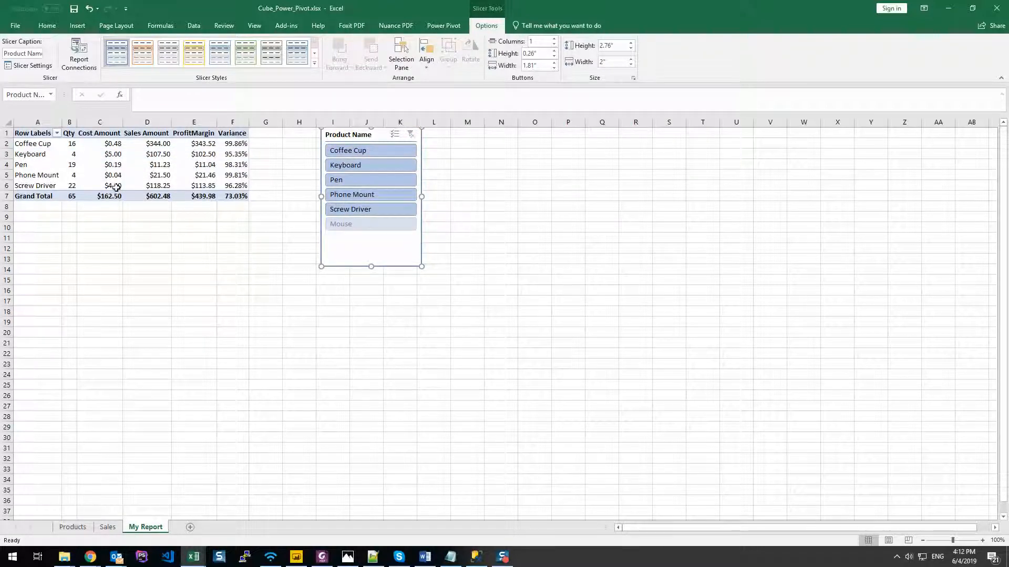
# - Review the source data on the Sales sheet and on the Products sheet
pyautogui.click(108, 527)
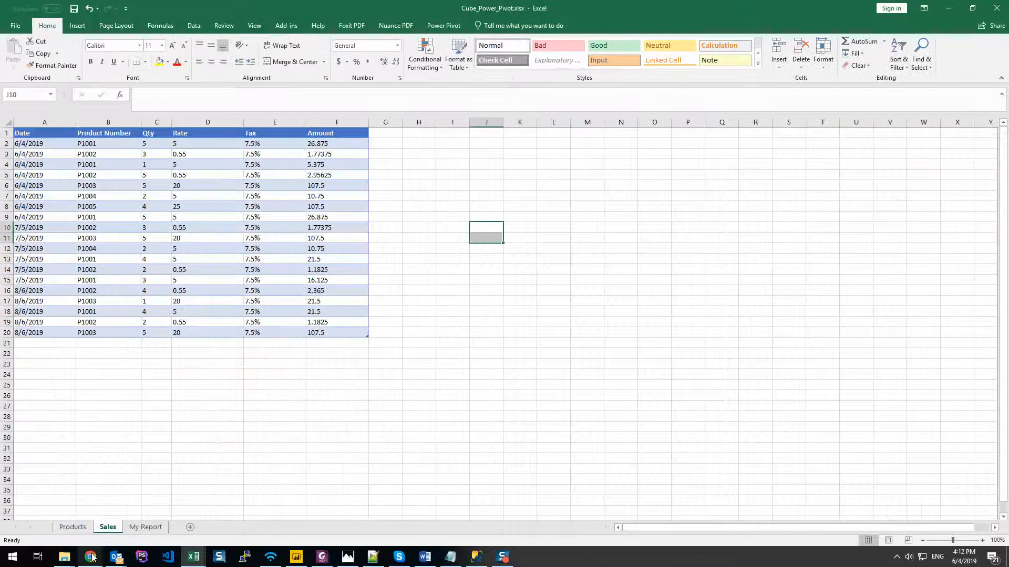
pyautogui.click(55, 438)
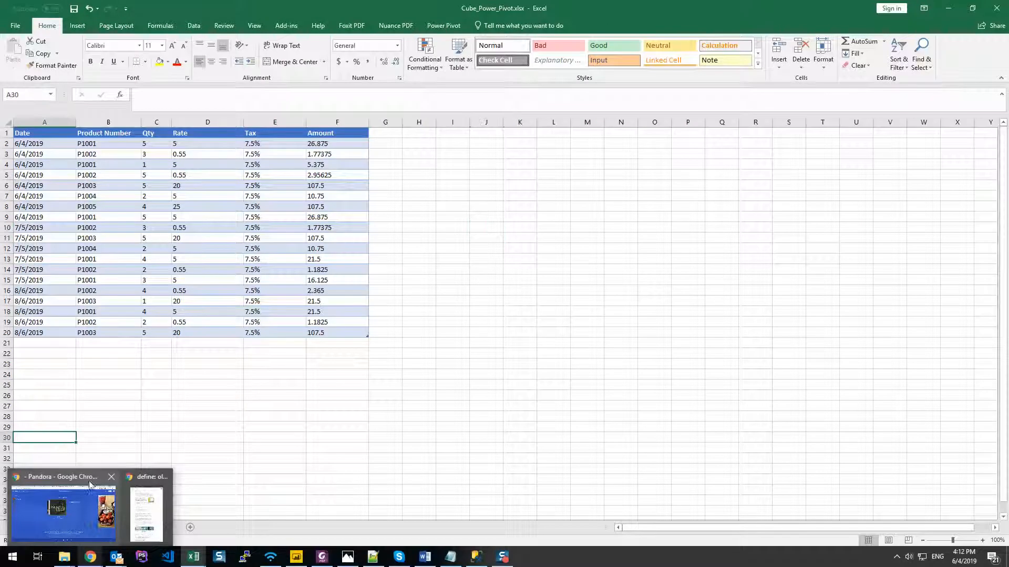
pyautogui.click(287, 501)
pyautogui.click(86, 526)
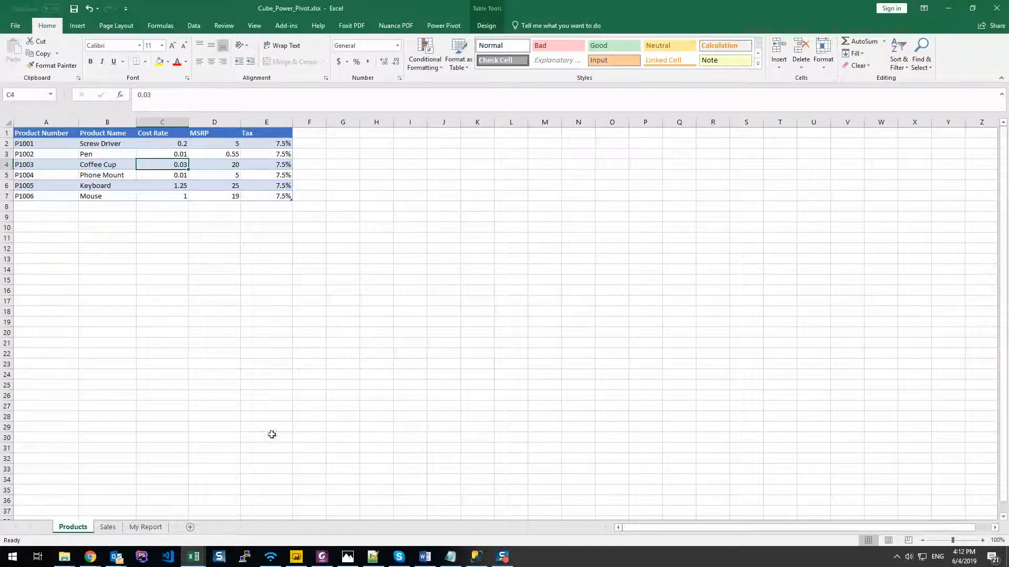